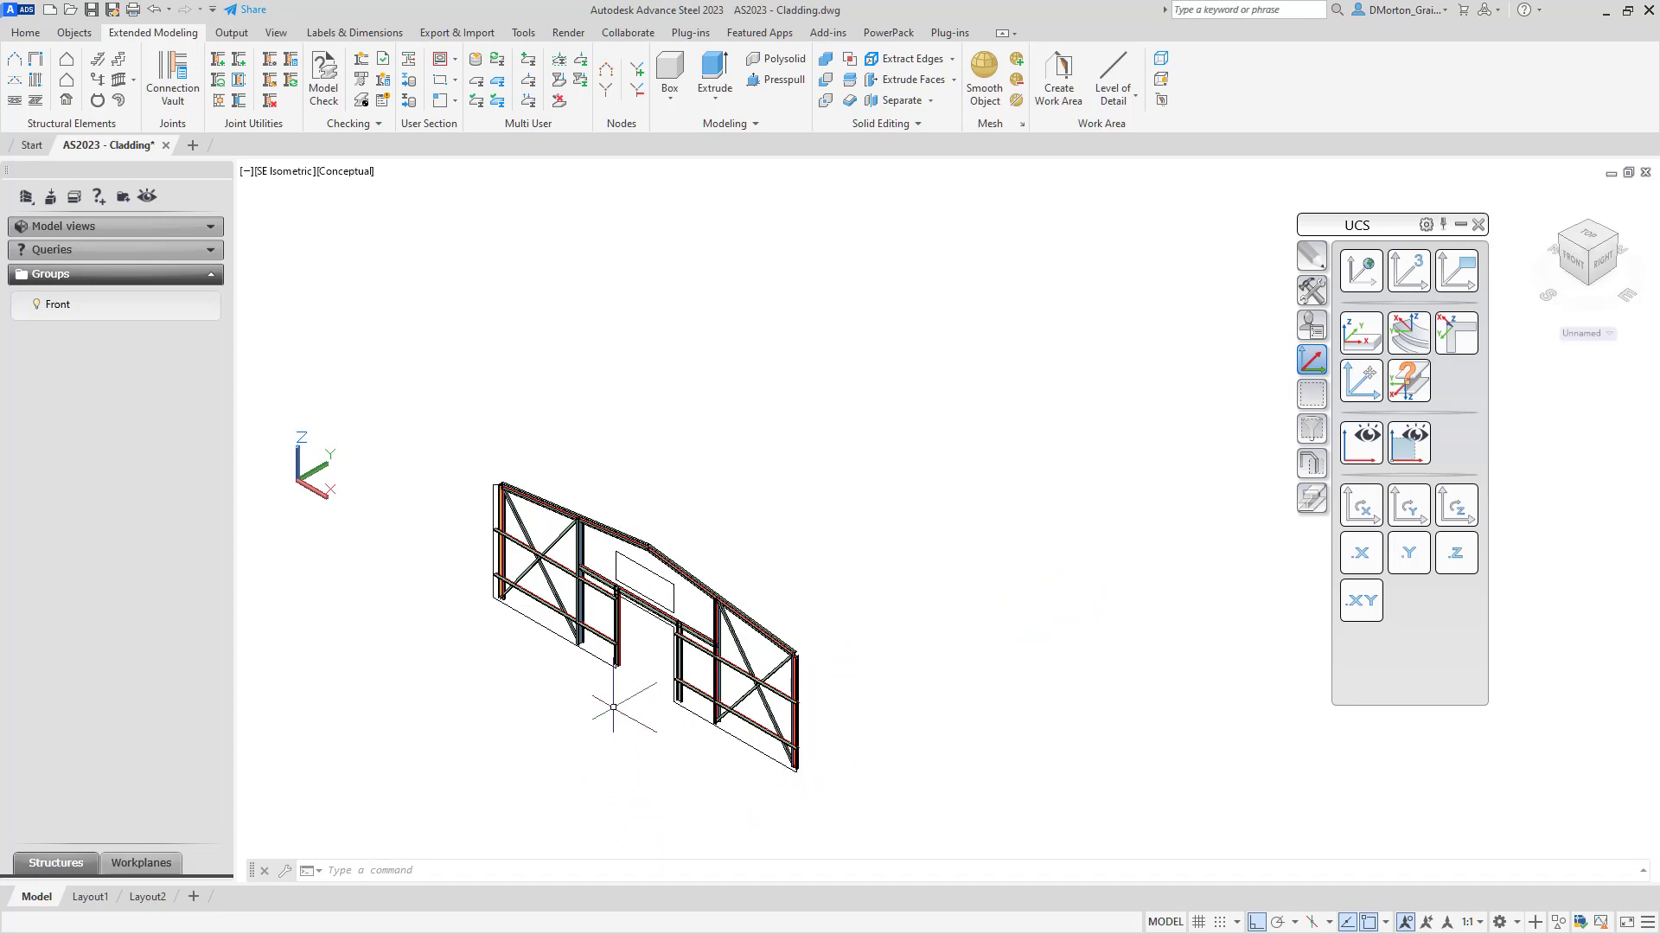
Inspect the properties of the two closed polylines outlining the front wall and the opening above the doorway.
{"action": "scroll", "coordinate": [563, 665], "scroll_direction": "up", "scroll_amount": 2}
{"action": "middle_click_drag", "start_coordinate": [664, 777], "coordinate": [658, 732]}
{"action": "scroll", "coordinate": [631, 648], "scroll_direction": "up", "scroll_amount": 2}
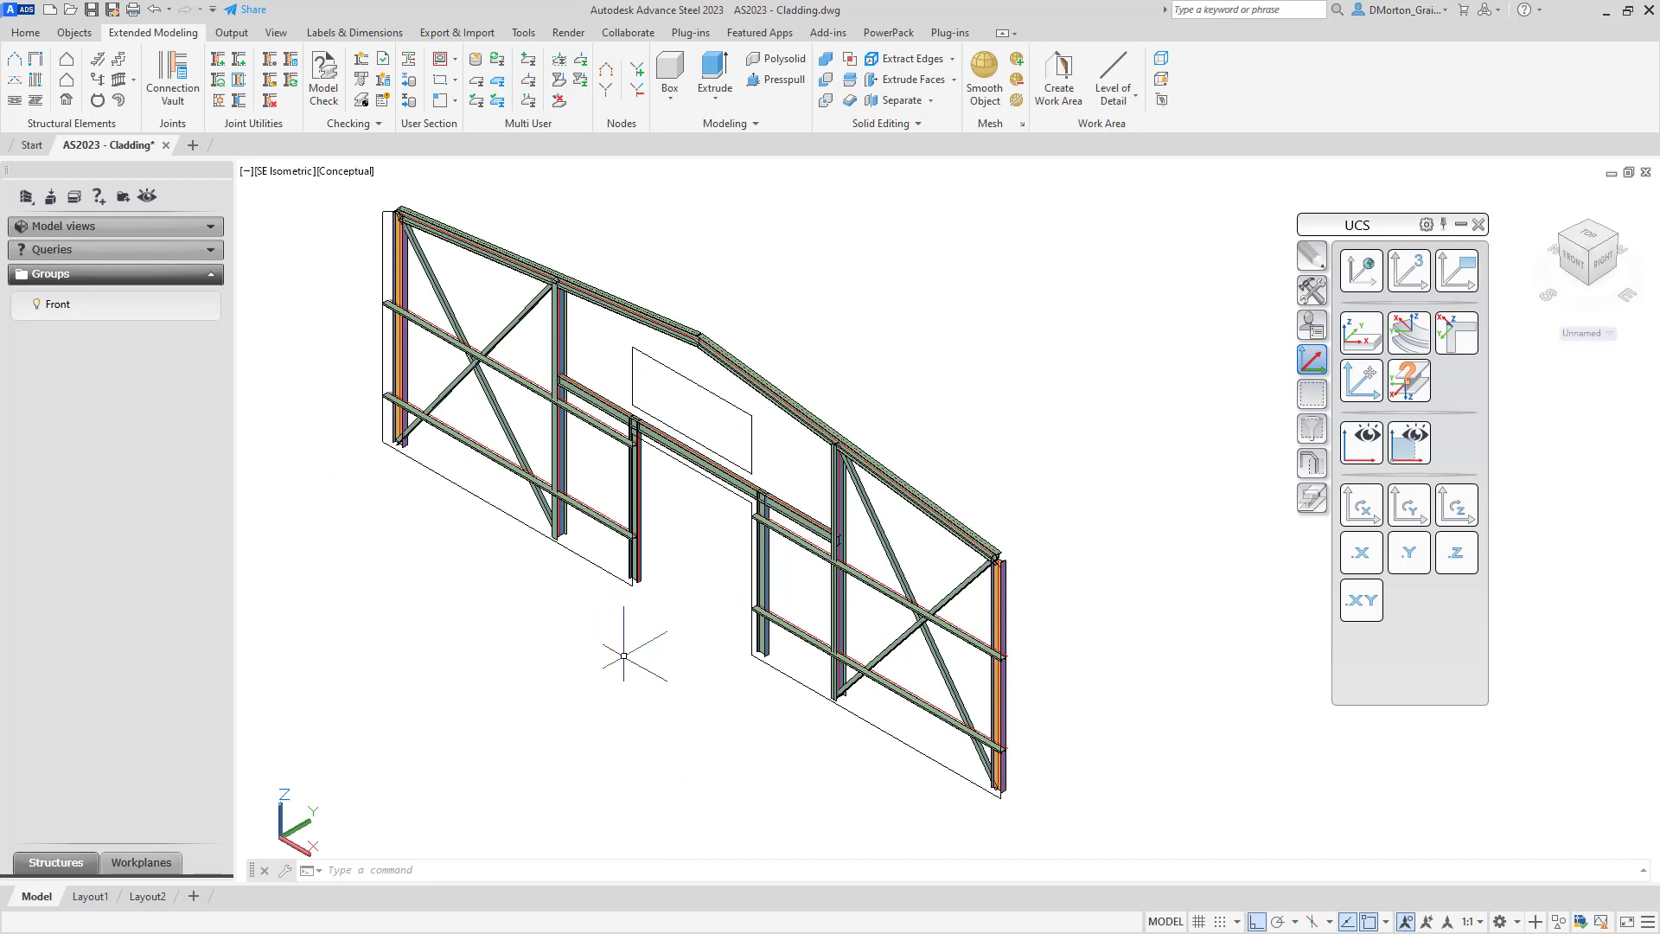
{"action": "left_click", "coordinate": [579, 554]}
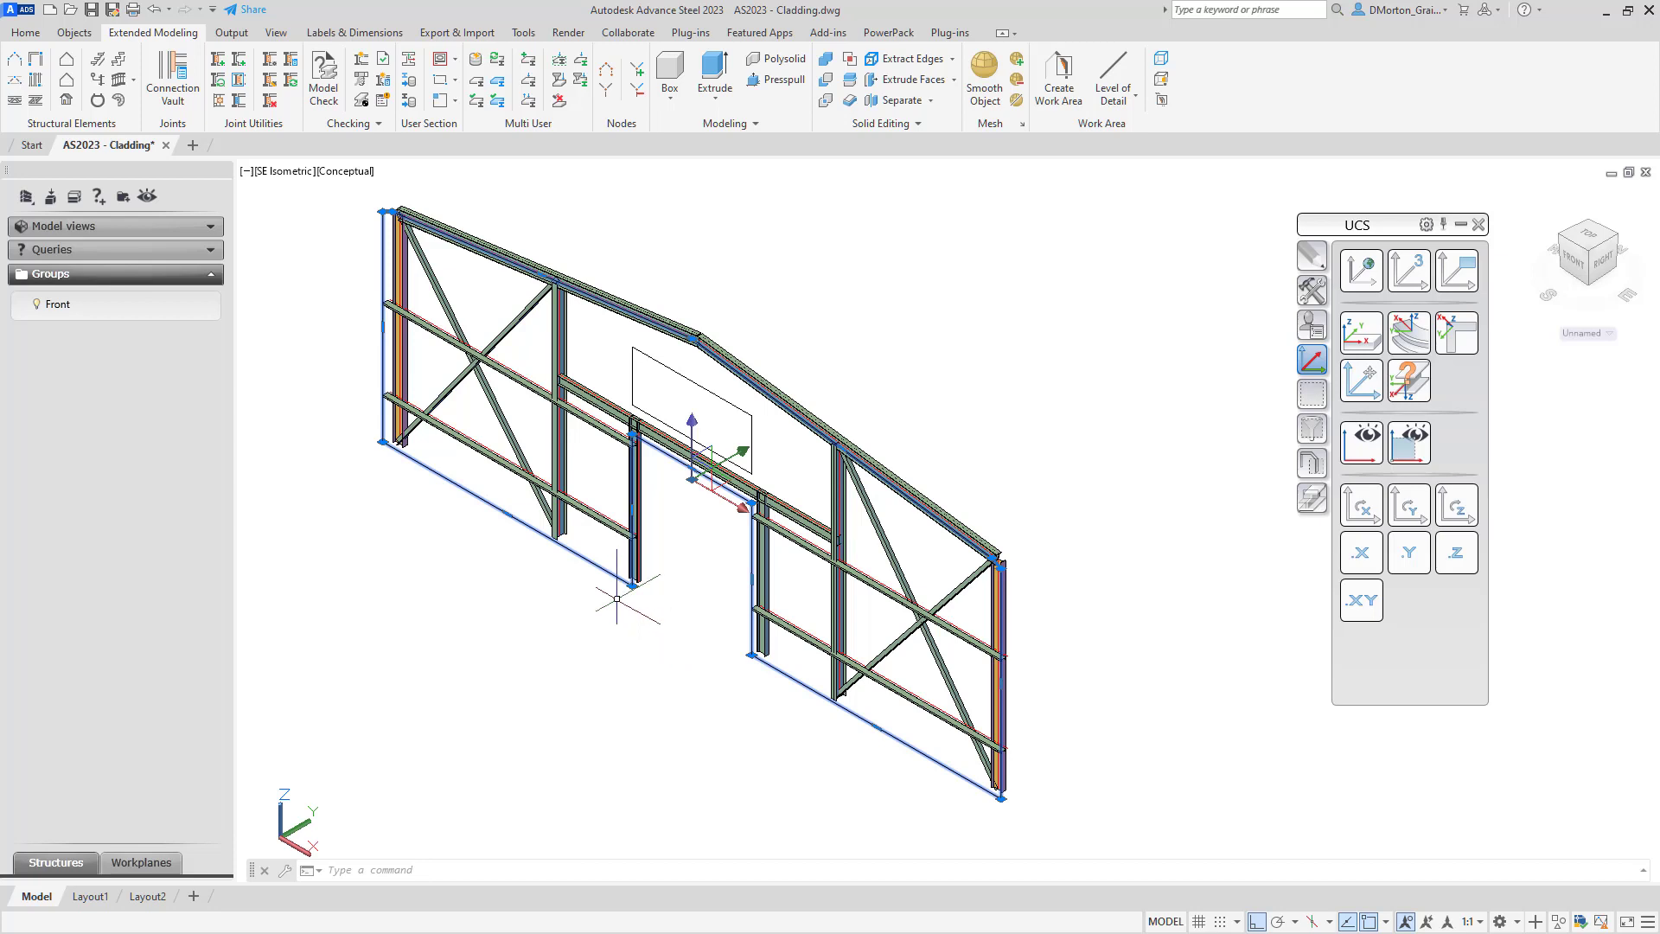
{"action": "left_click", "coordinate": [660, 354]}
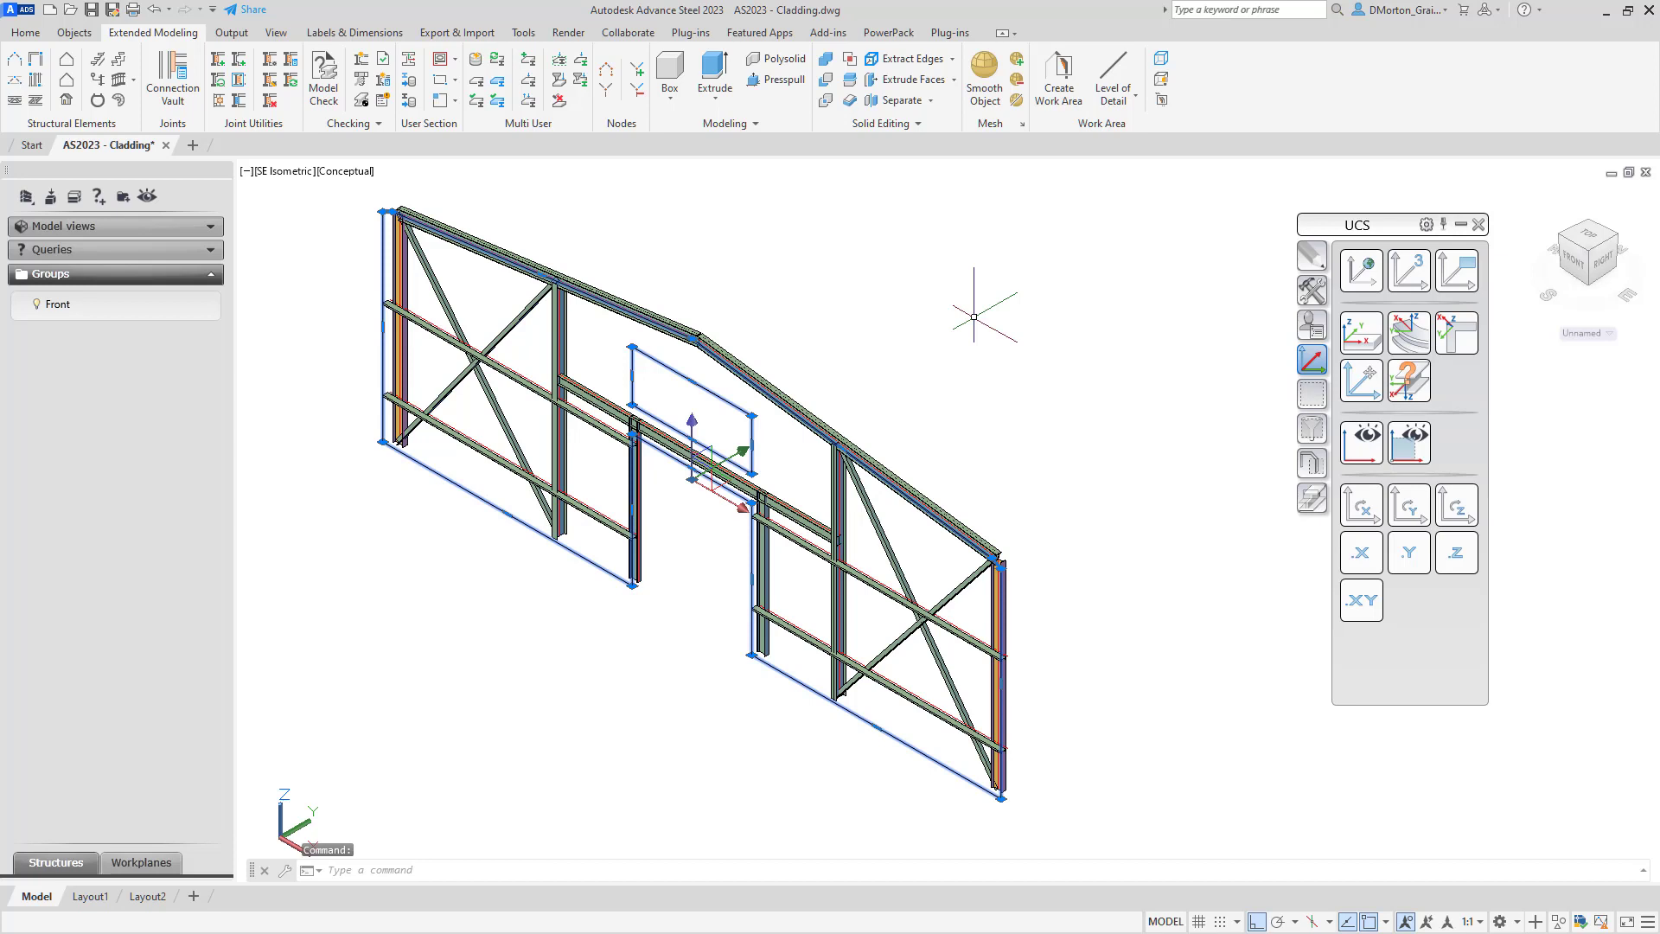
{"action": "right_click", "coordinate": [960, 298]}
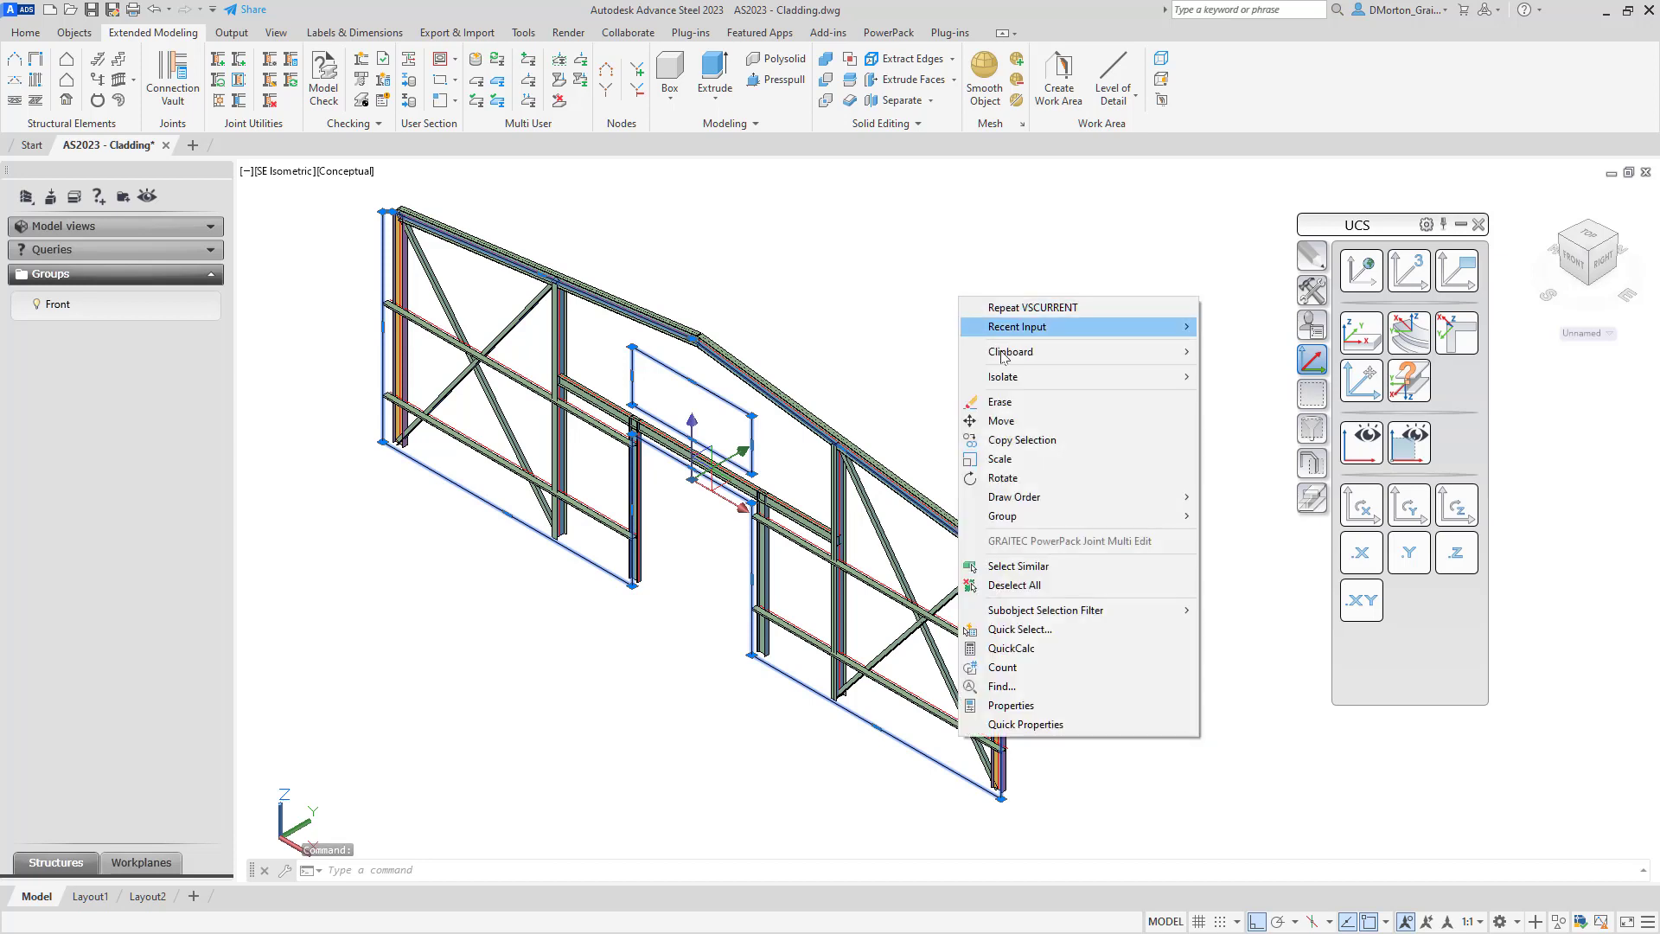
{"action": "left_click", "coordinate": [1098, 705]}
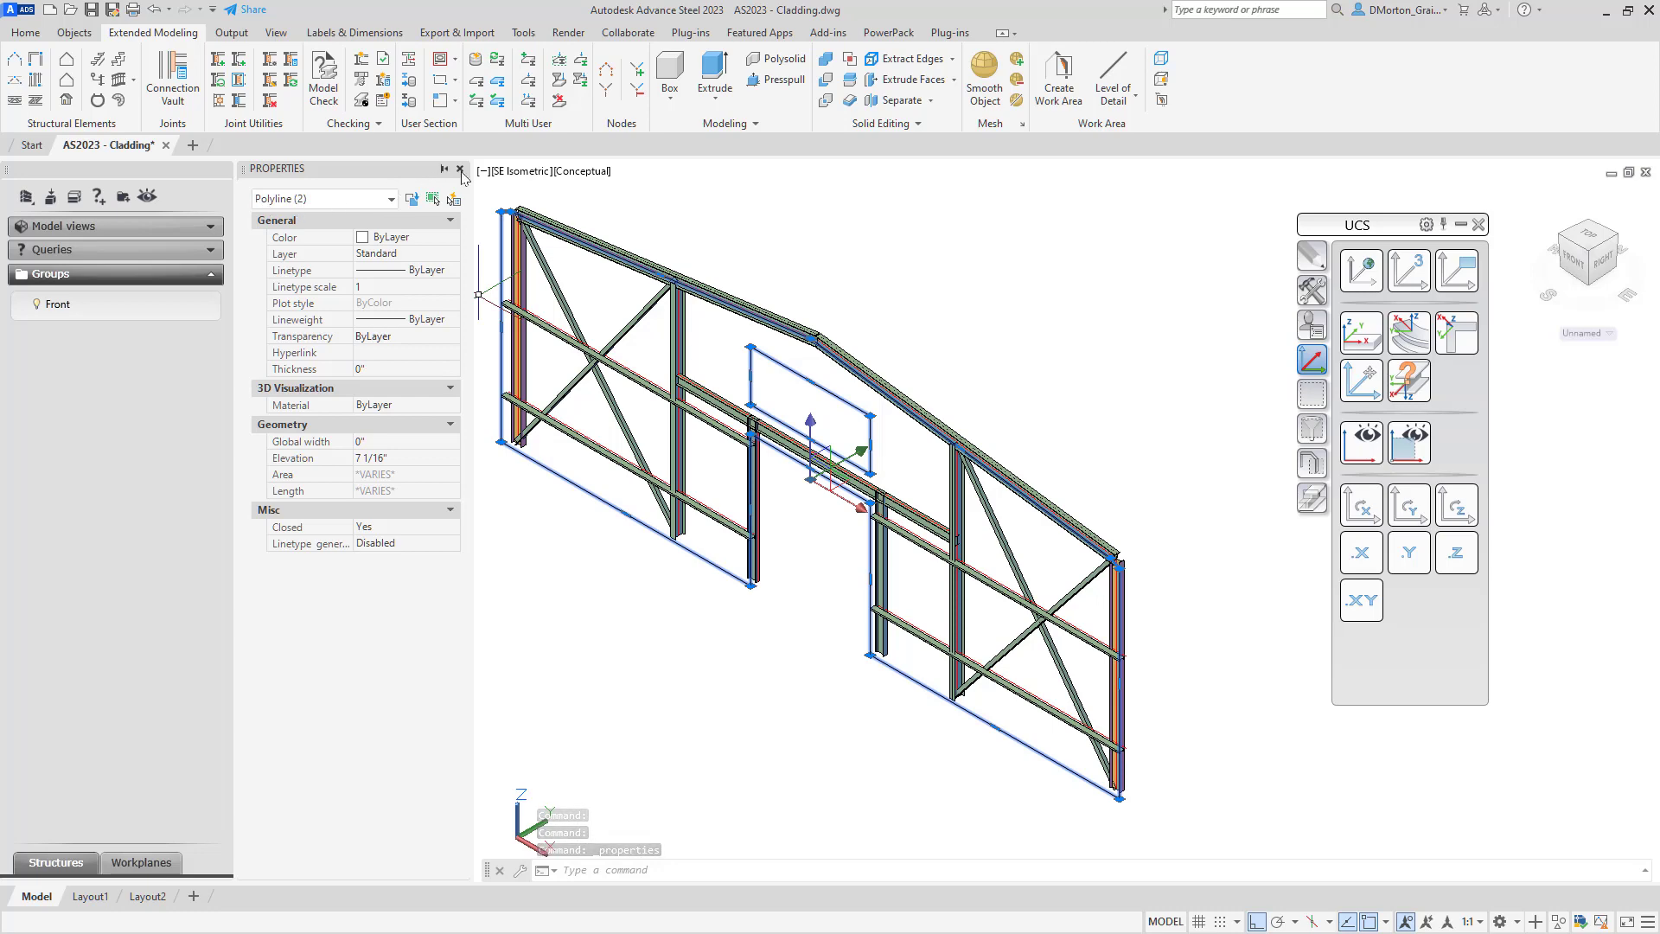
{"action": "left_click", "coordinate": [460, 169]}
{"action": "key", "text": "Escape"}
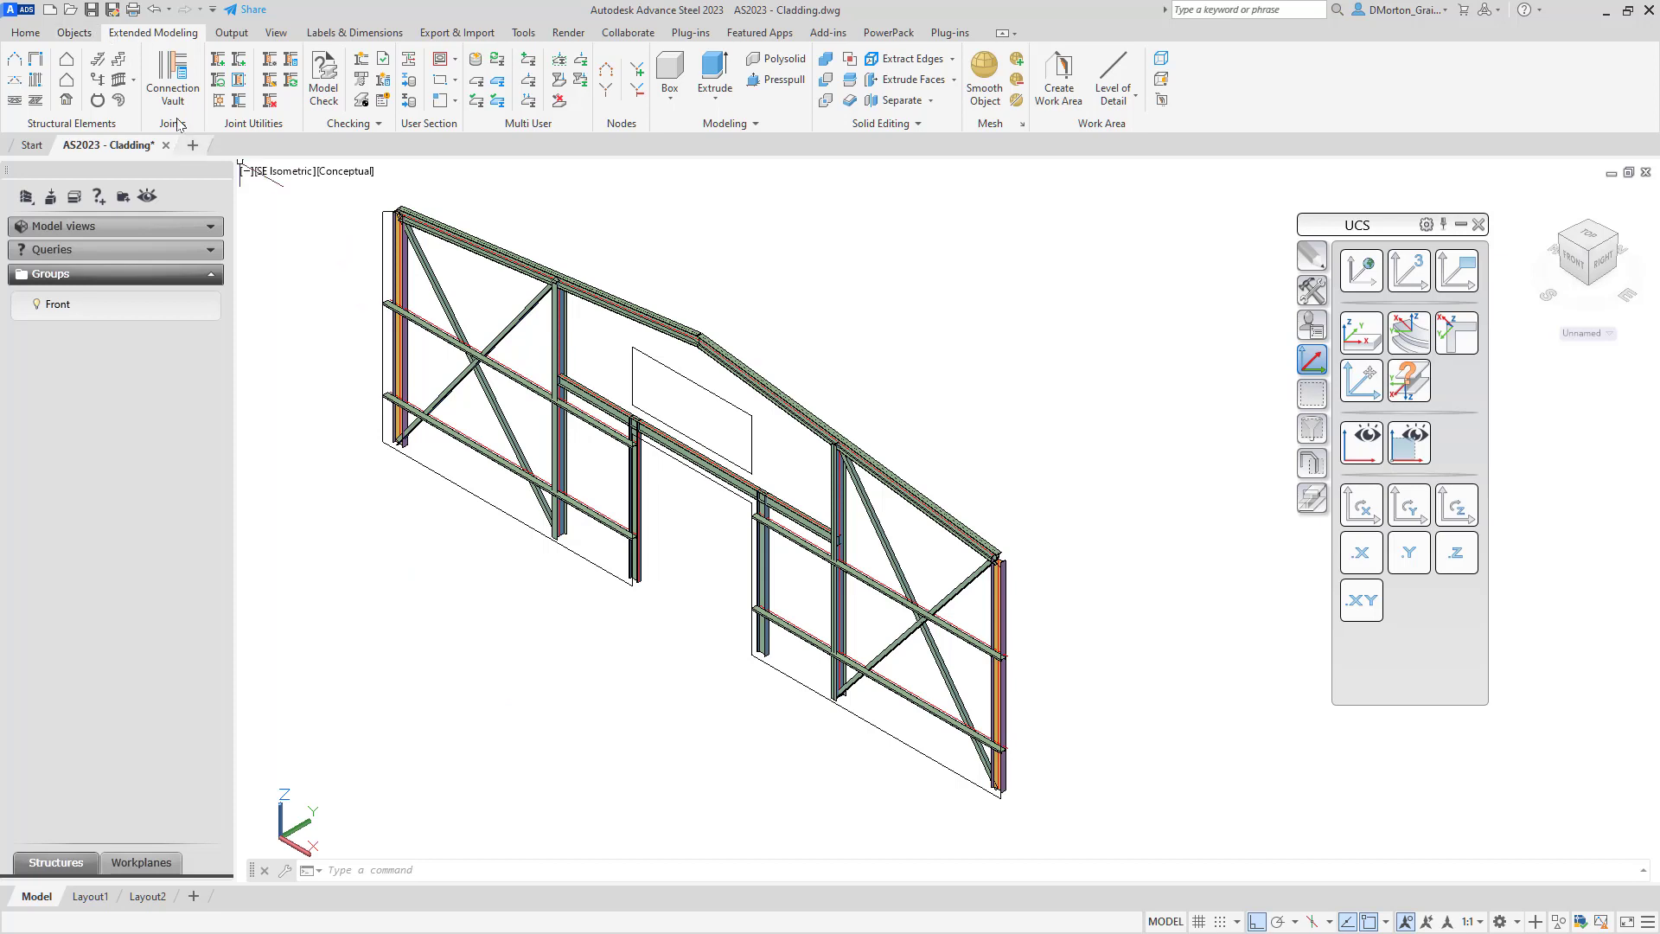
Start creating a cladding area, choosing the four horizontal side rails either side of the doorway as supporting beams for profile overlapping.
{"action": "left_click", "coordinate": [69, 62]}
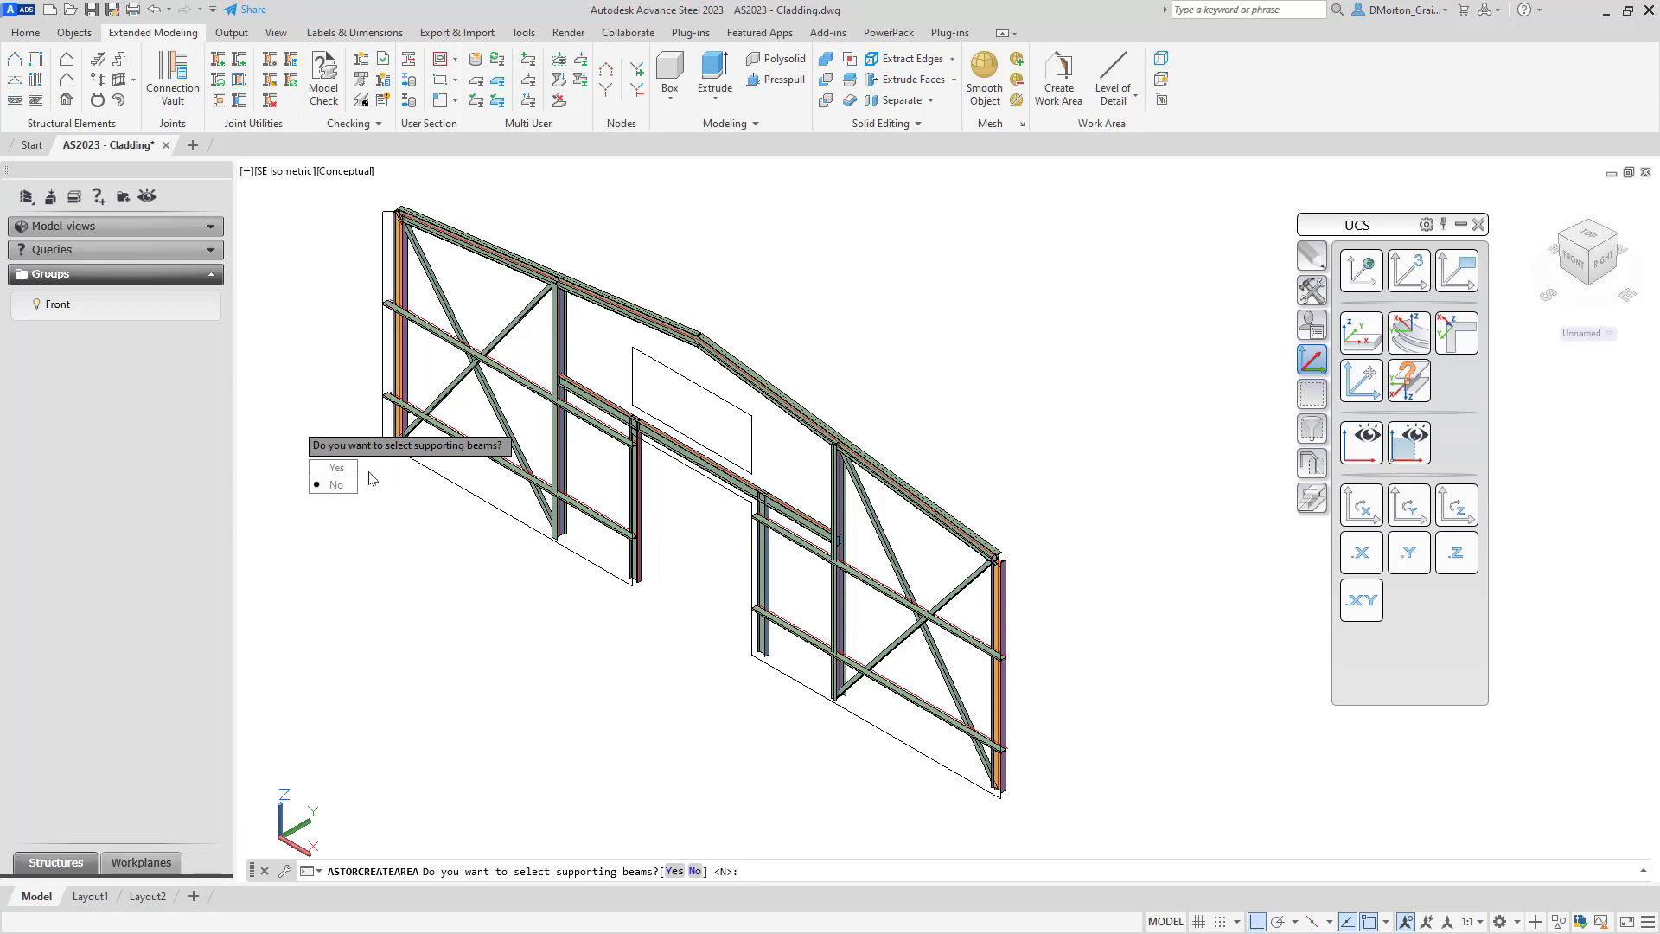
{"action": "left_click", "coordinate": [337, 470]}
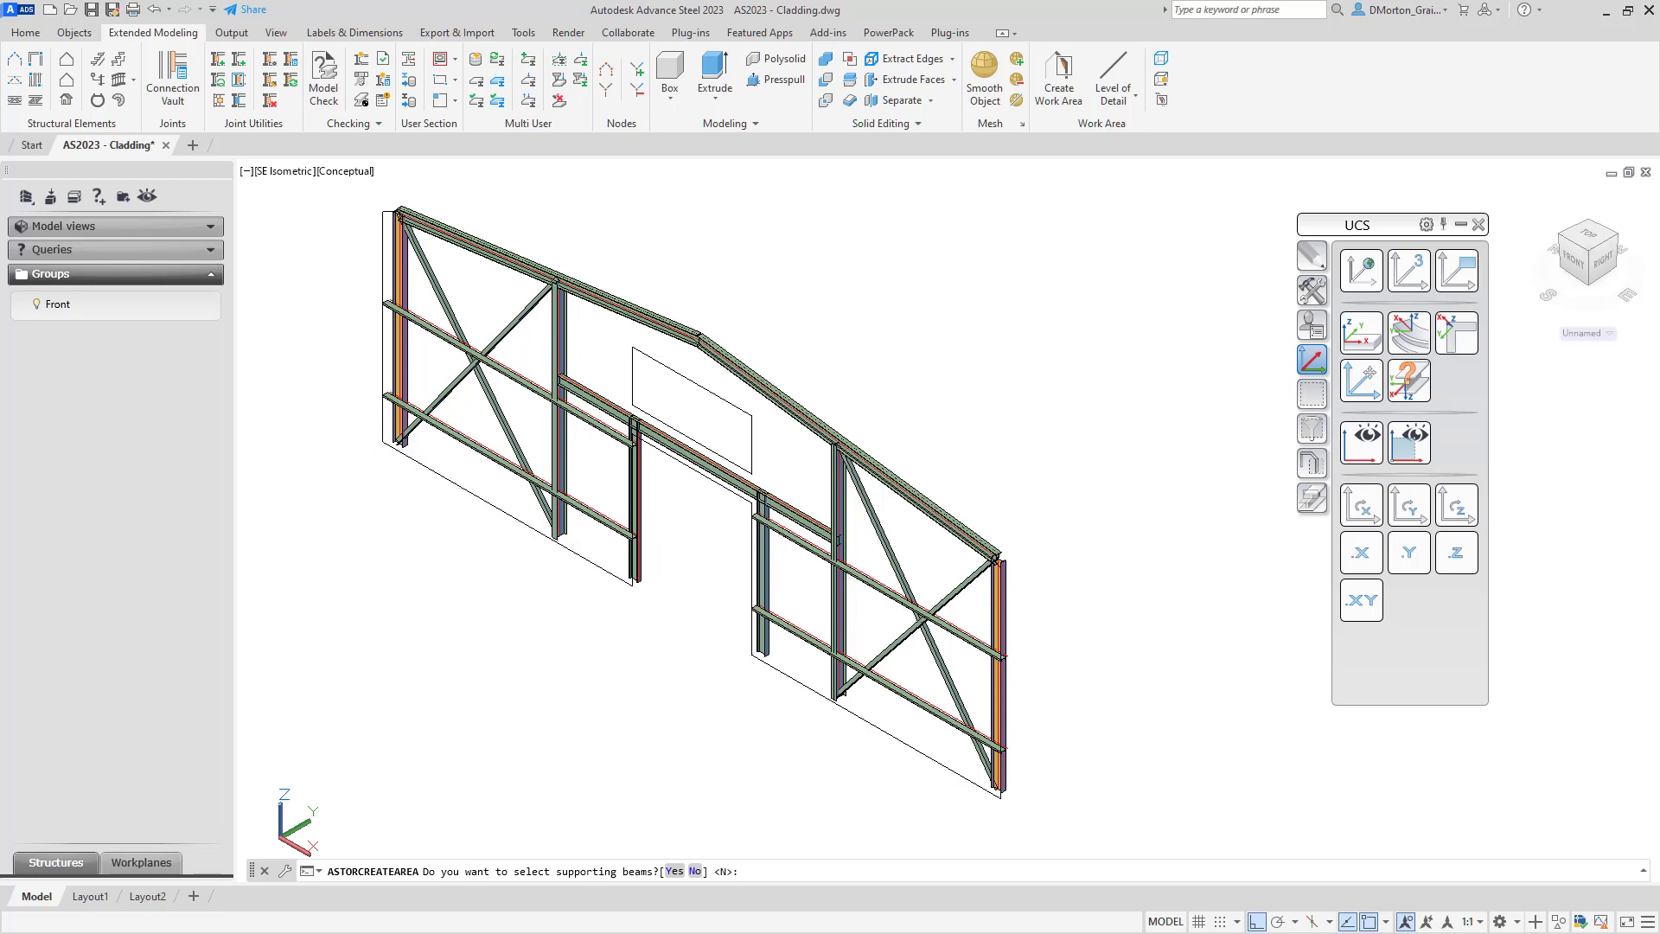
{"action": "left_click", "coordinate": [456, 437]}
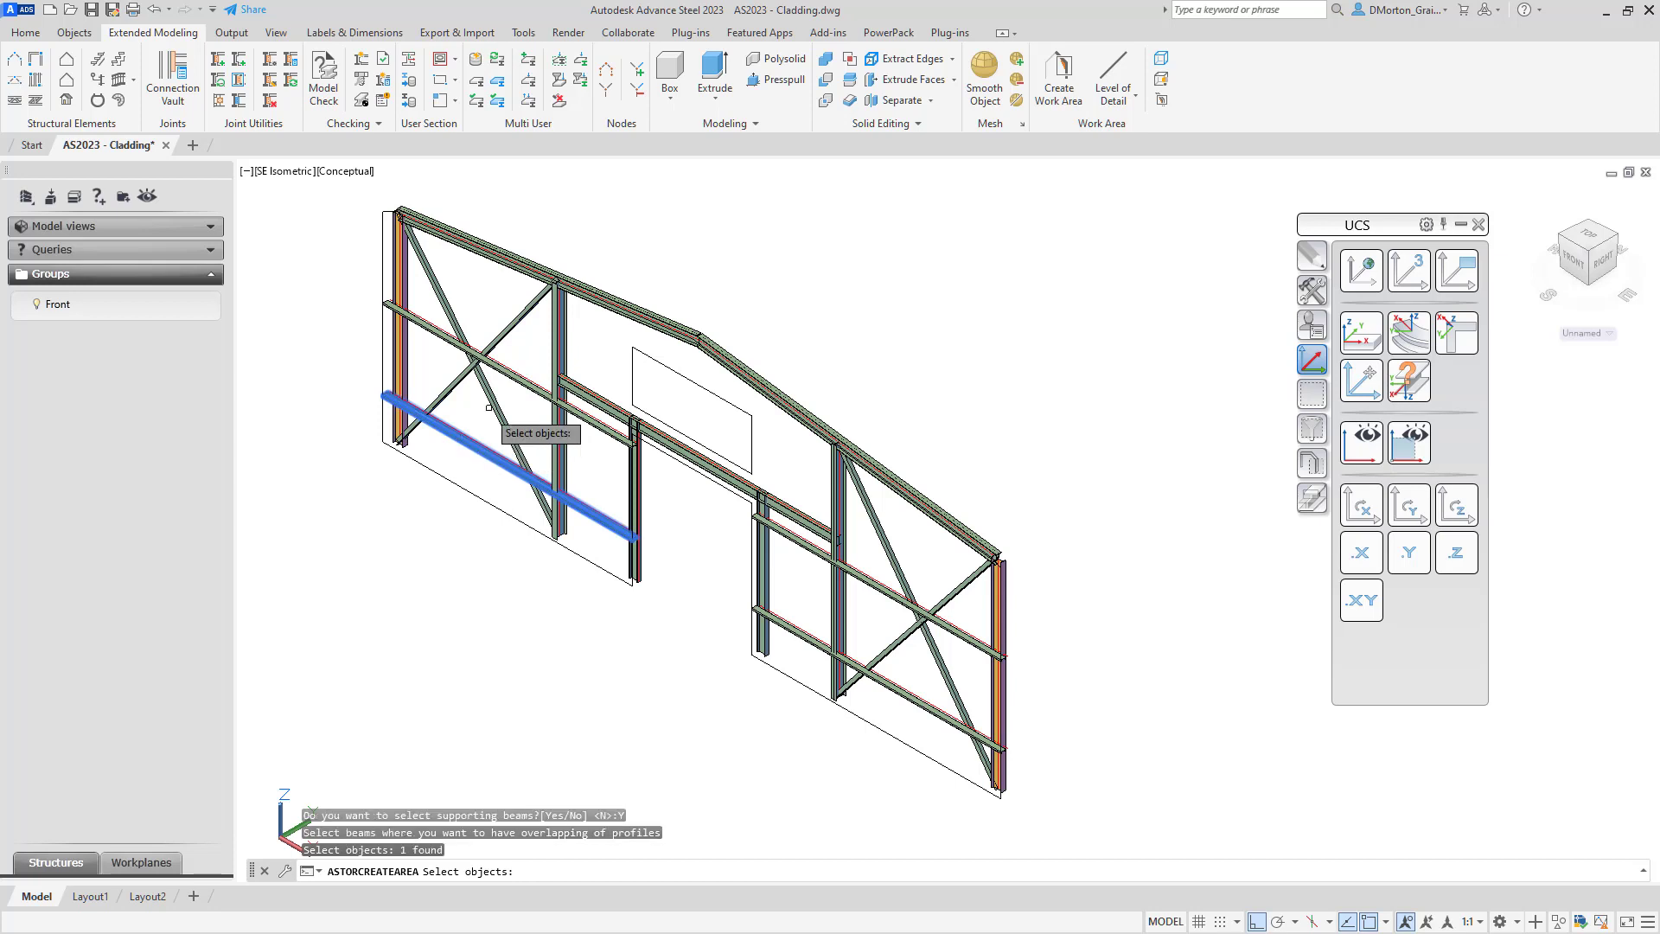
{"action": "left_click", "coordinate": [499, 371]}
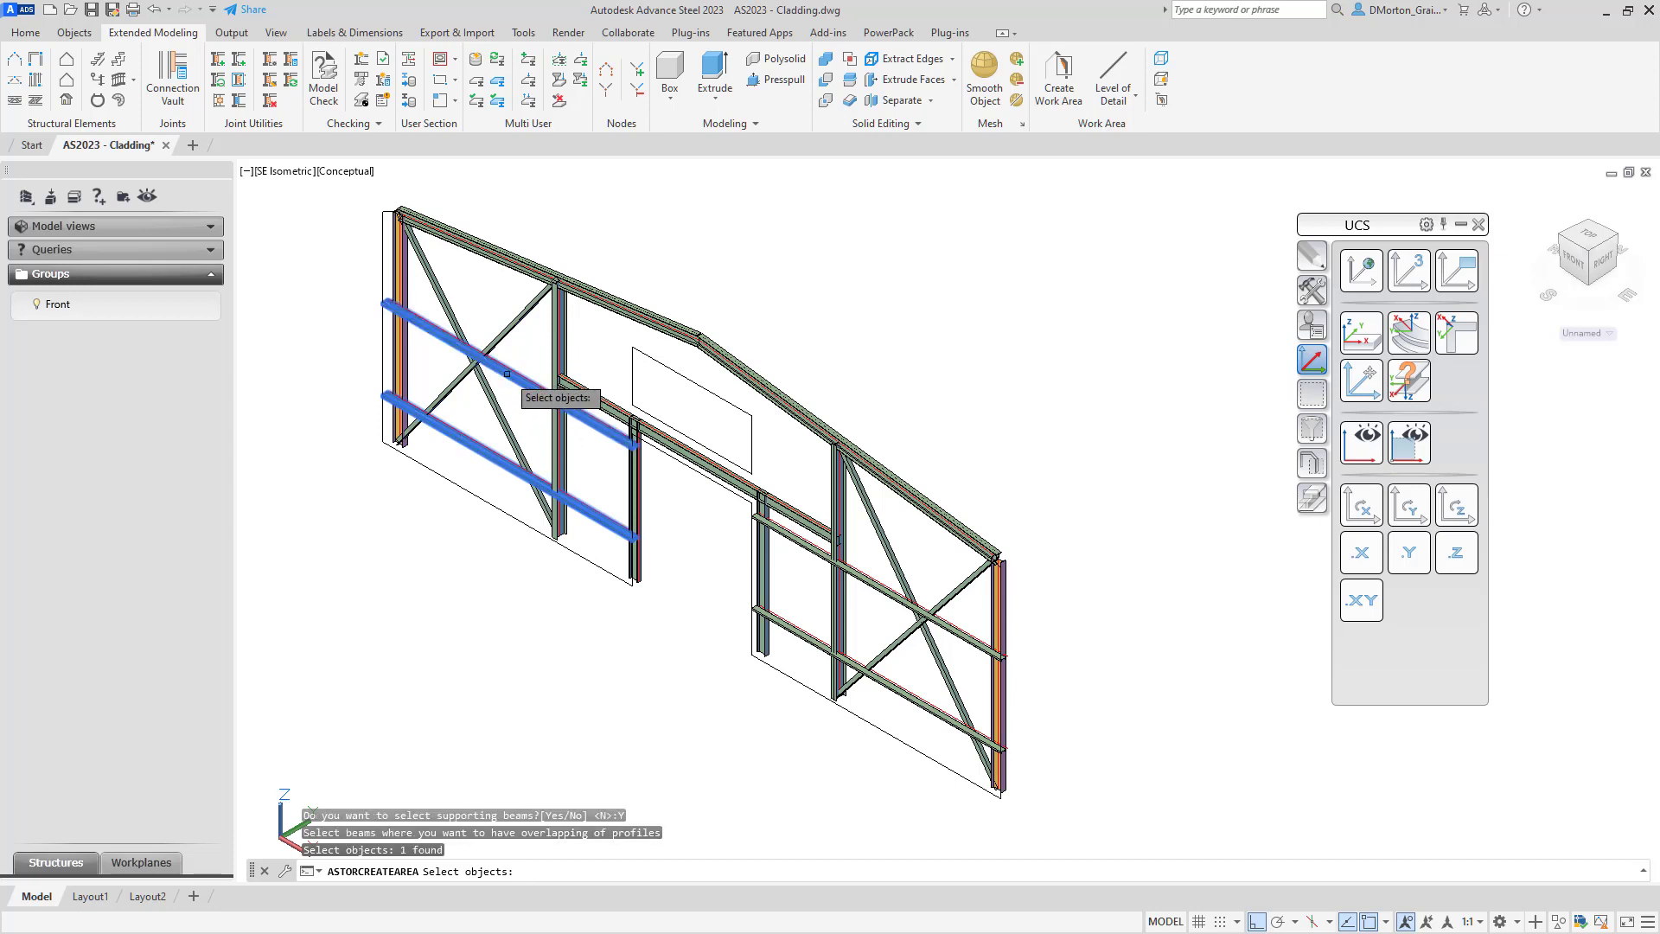
{"action": "left_click", "coordinate": [790, 627]}
{"action": "left_click", "coordinate": [799, 545]}
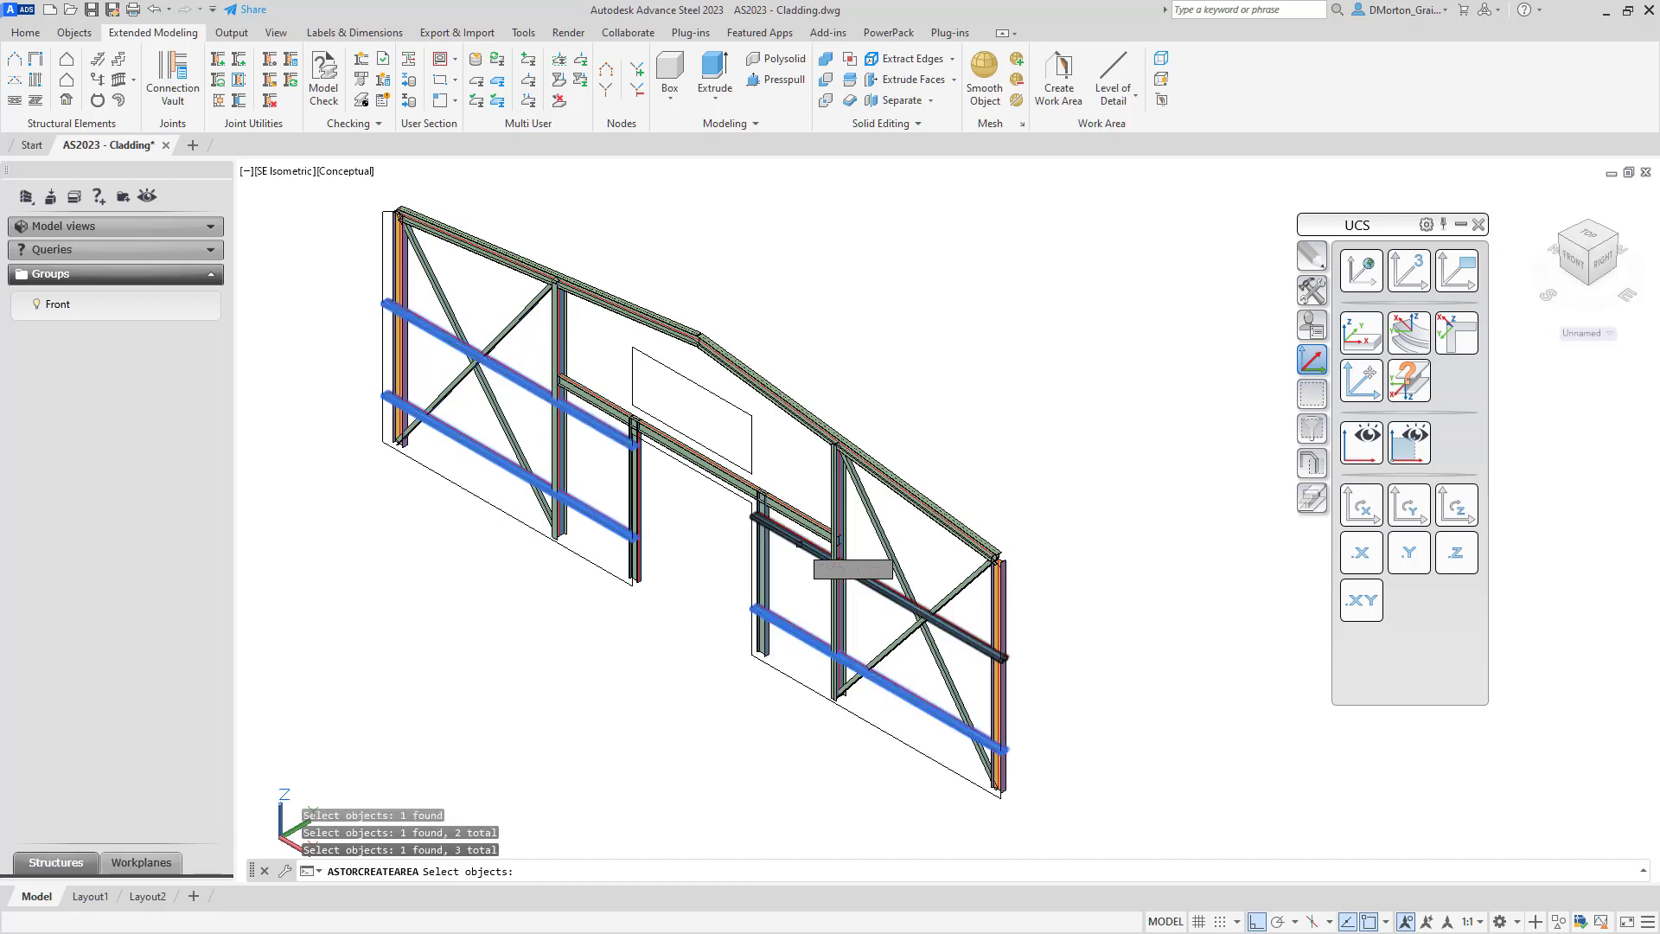
{"action": "key", "text": "Return"}
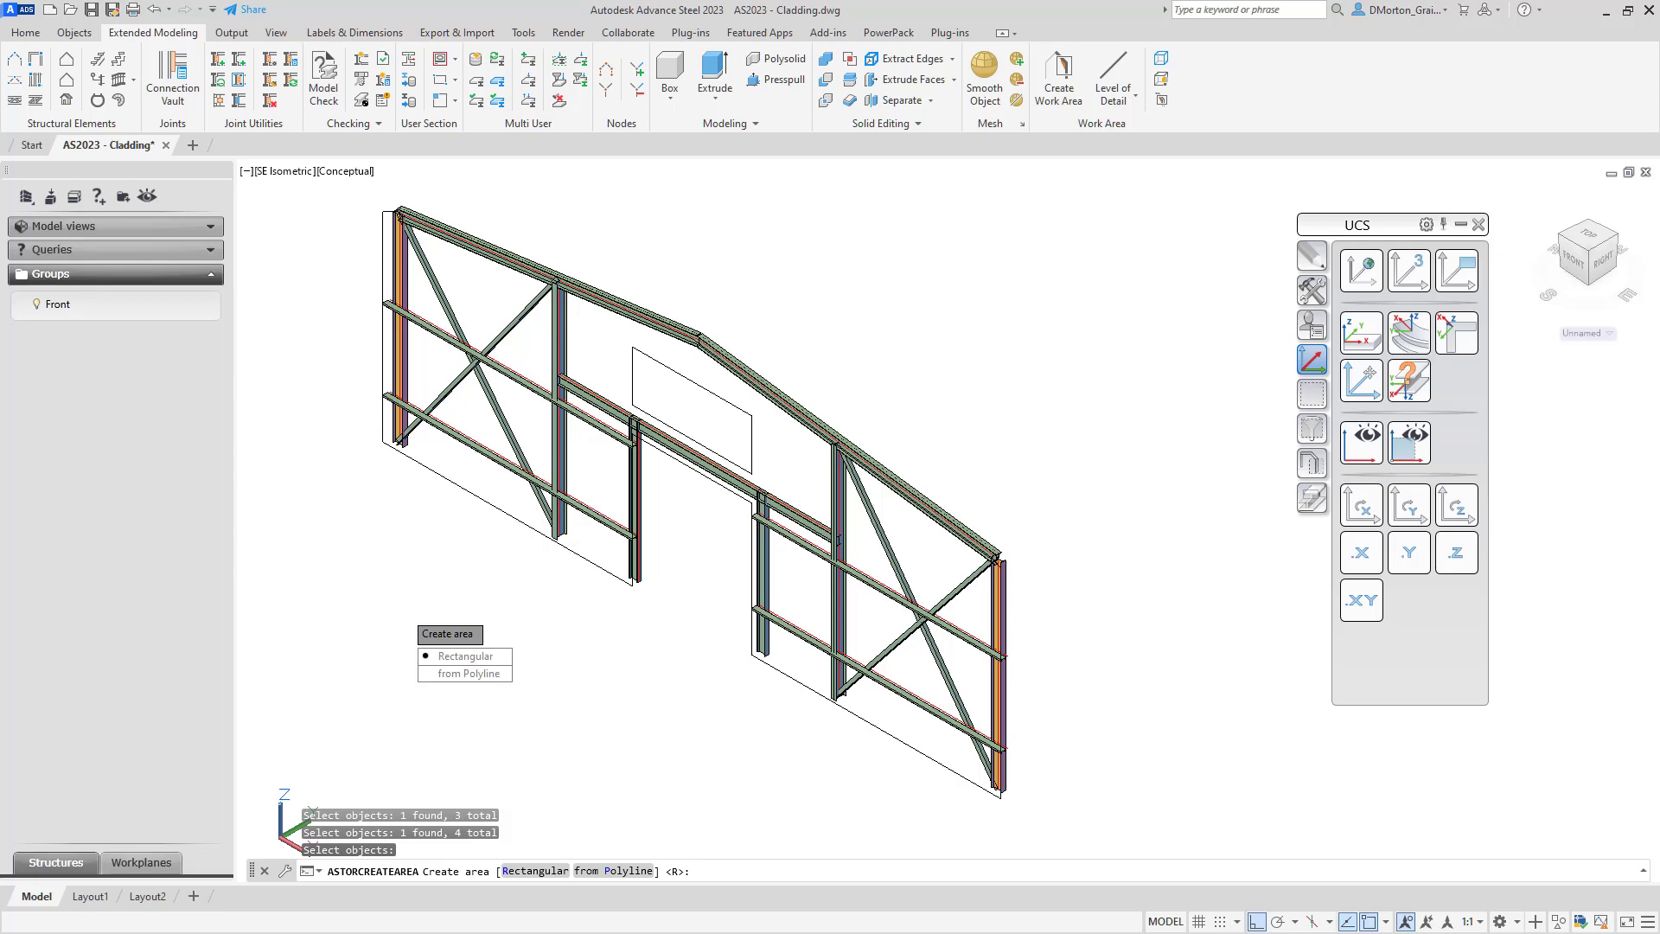
Define the cladding area from the outer wall polyline and delete the source polyline.
{"action": "left_click", "coordinate": [472, 675]}
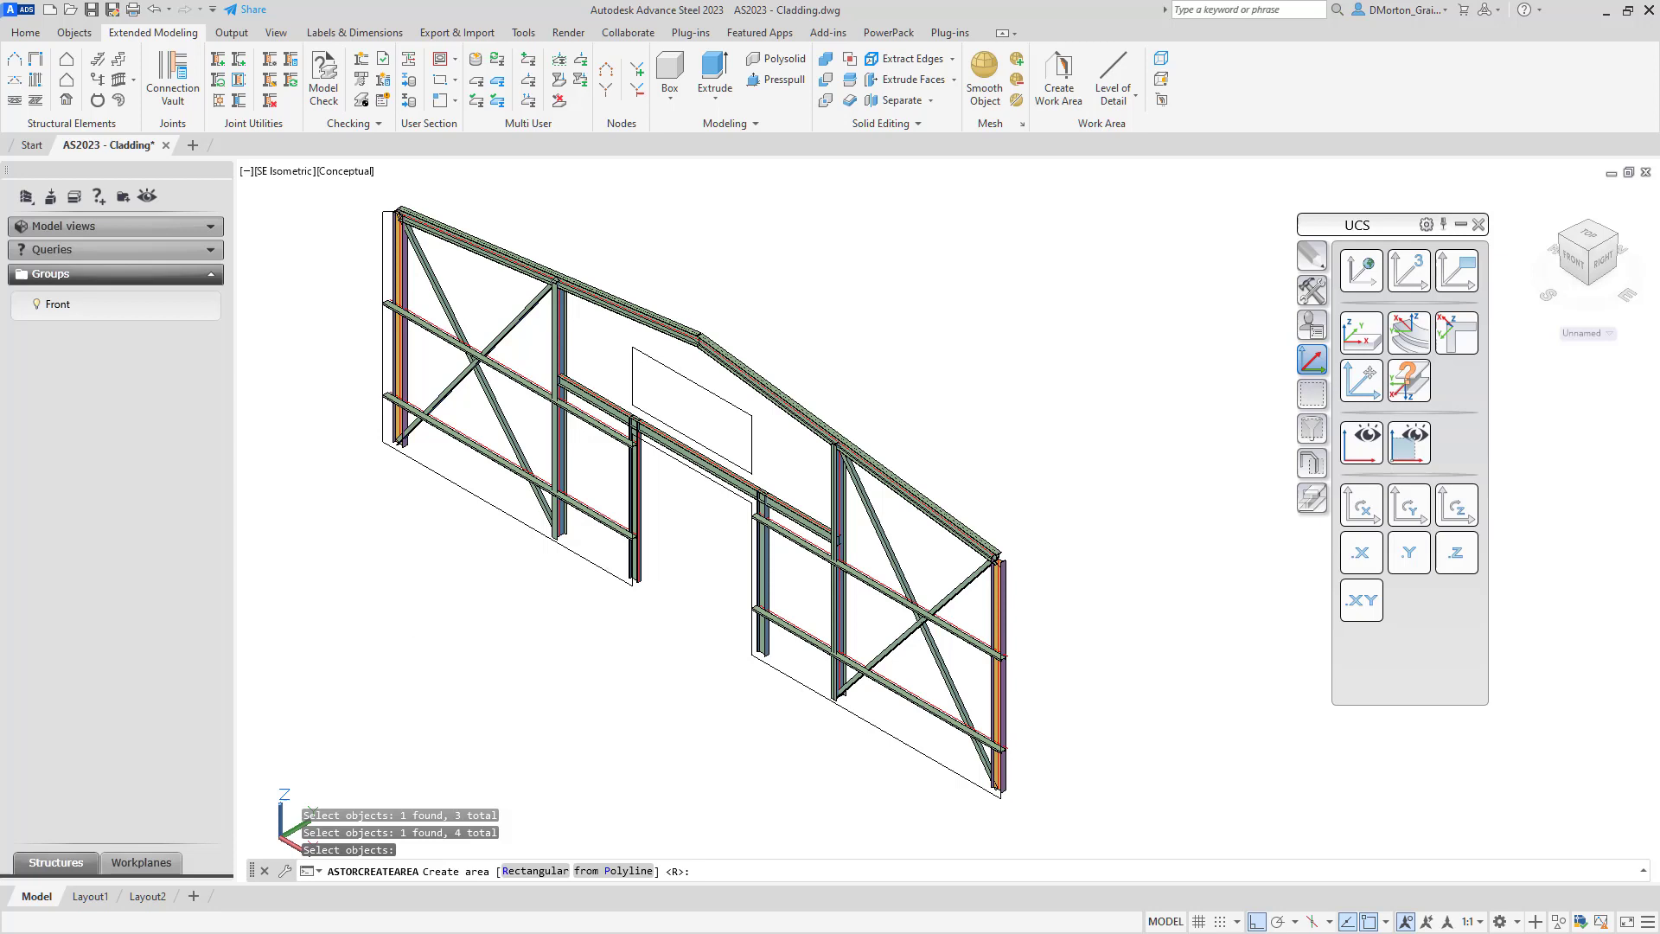
{"action": "left_click", "coordinate": [410, 452]}
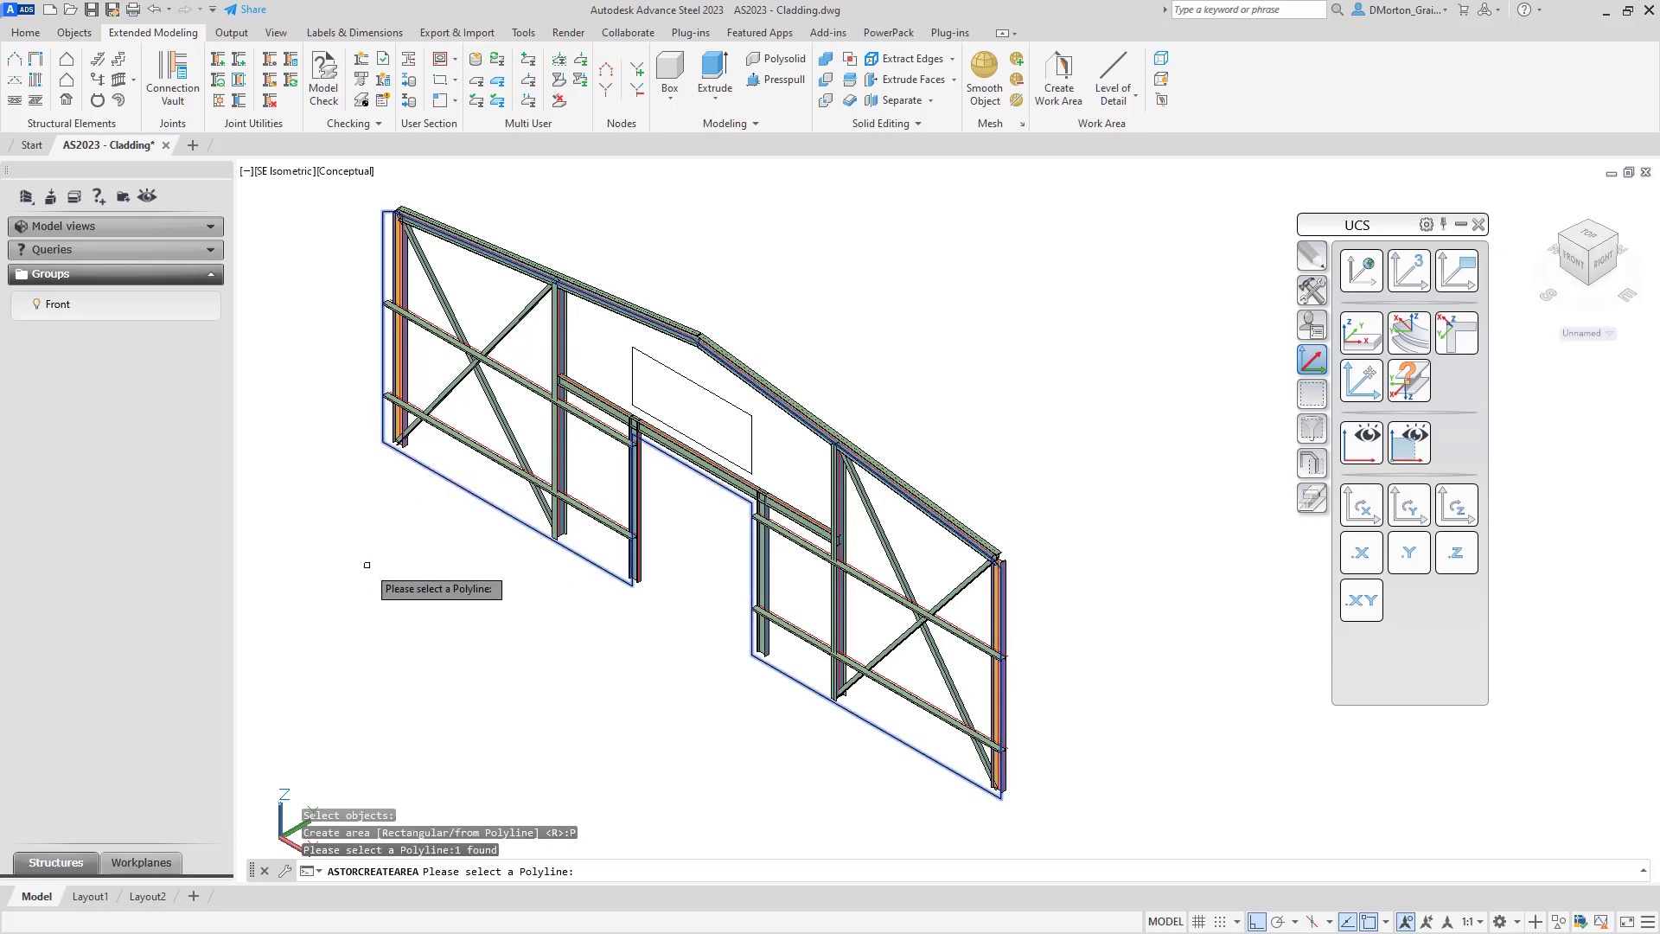
{"action": "key", "text": "Return"}
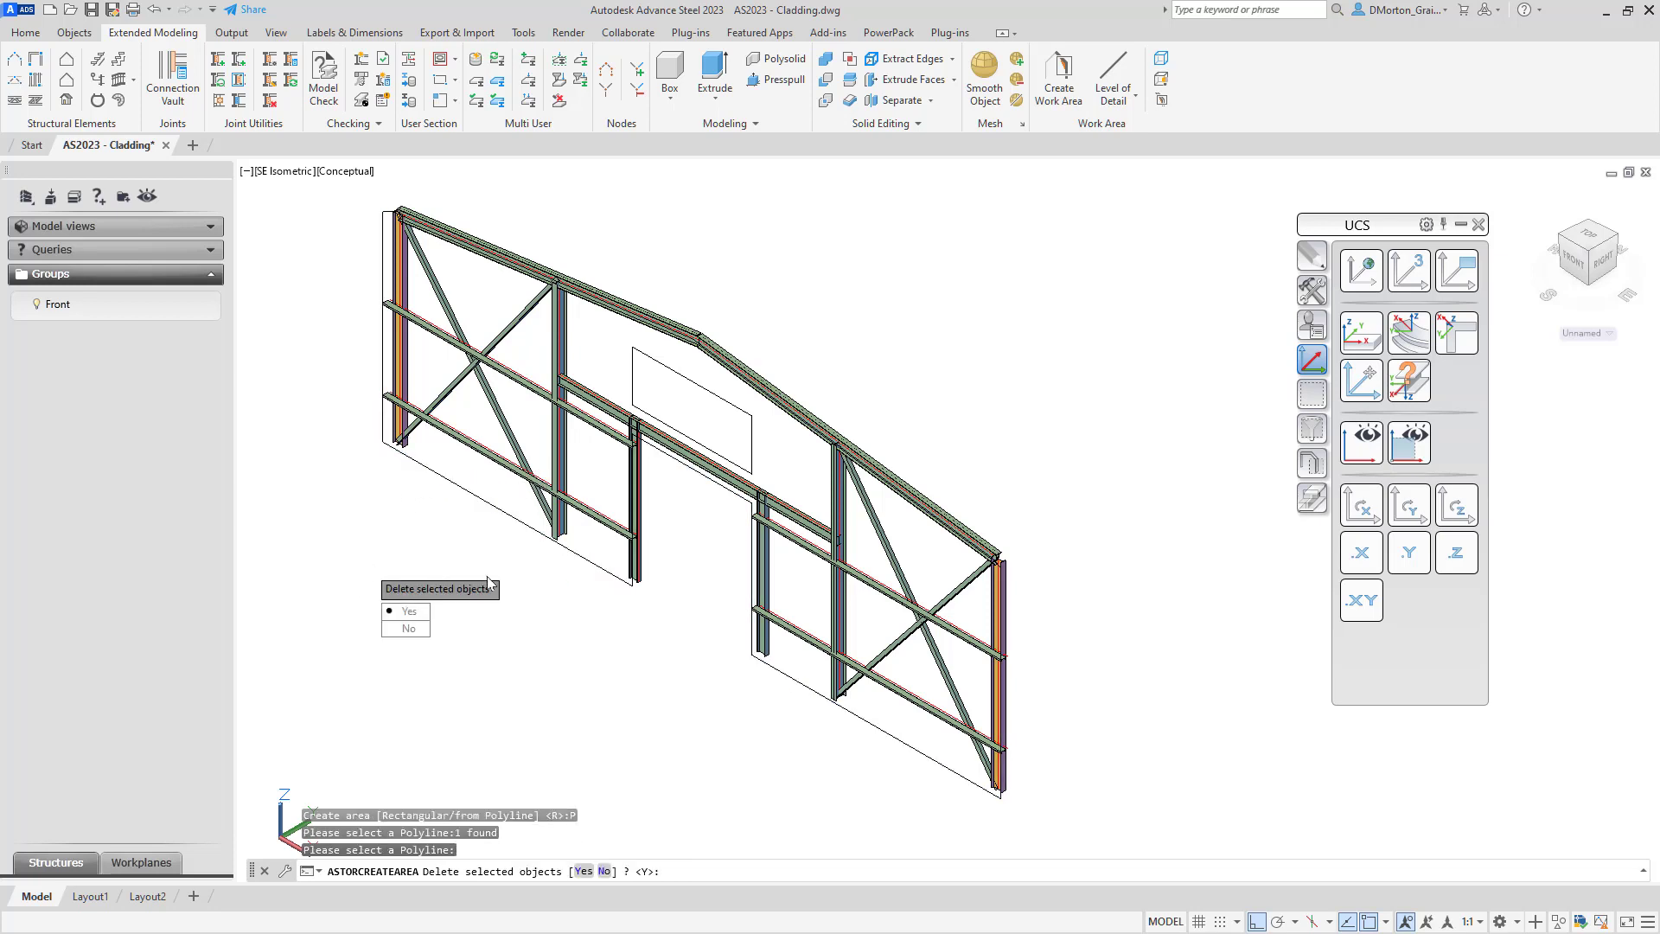
{"action": "left_click", "coordinate": [421, 611]}
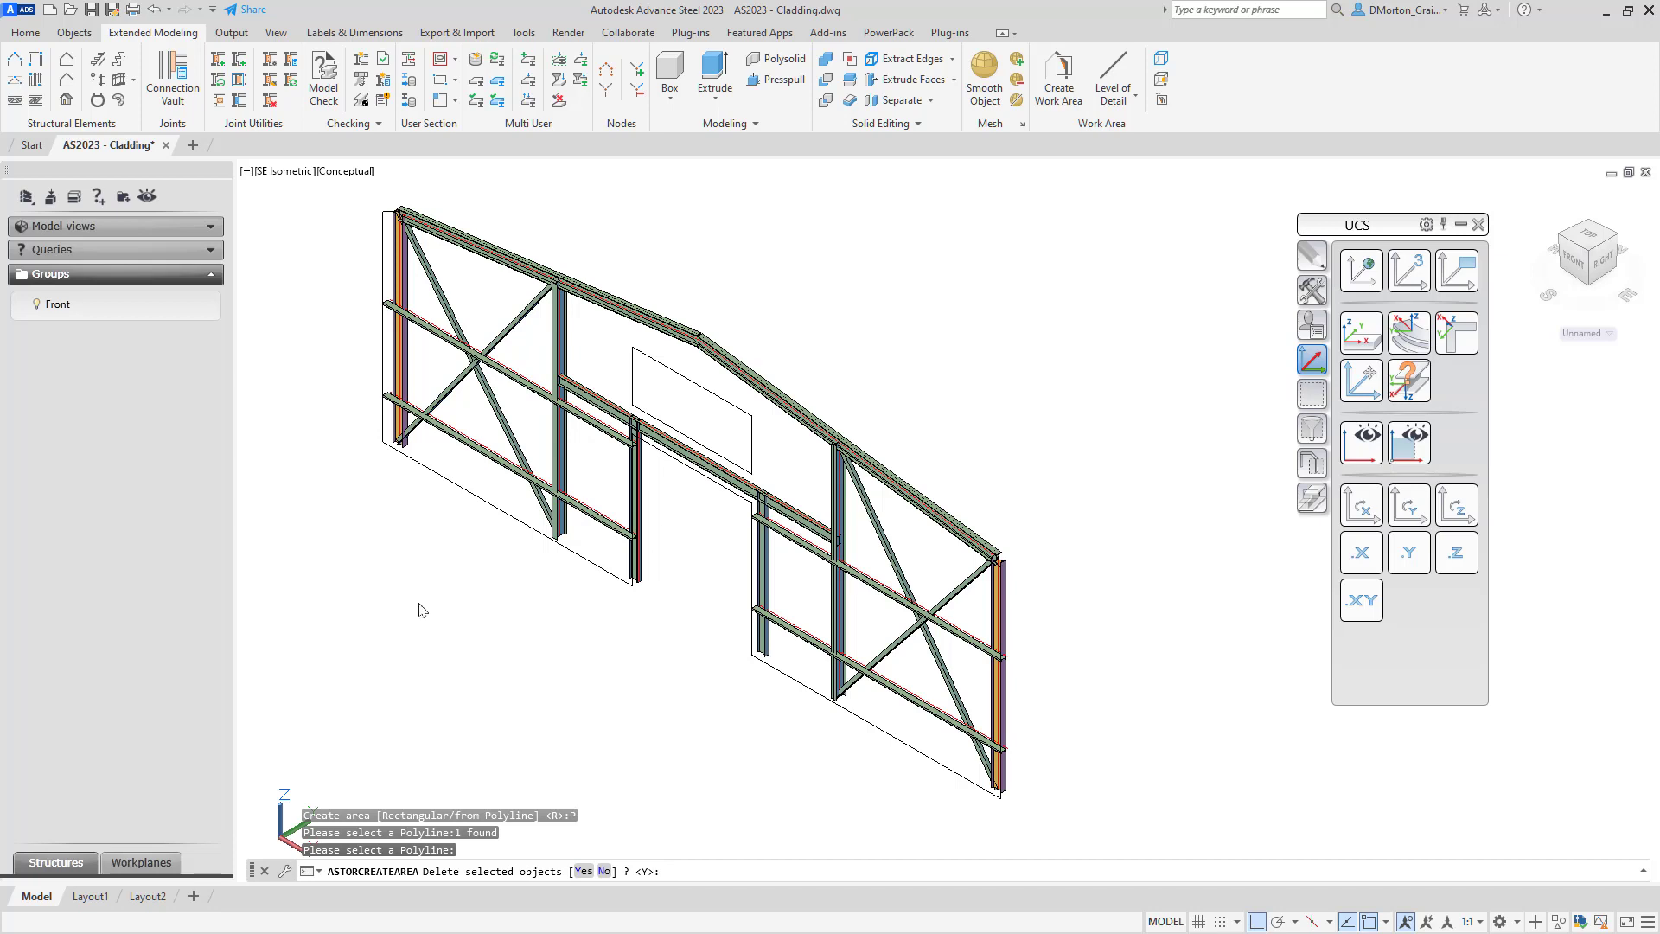
Inspect the object type and properties of the outer wall contour.
{"action": "left_click", "coordinate": [457, 484]}
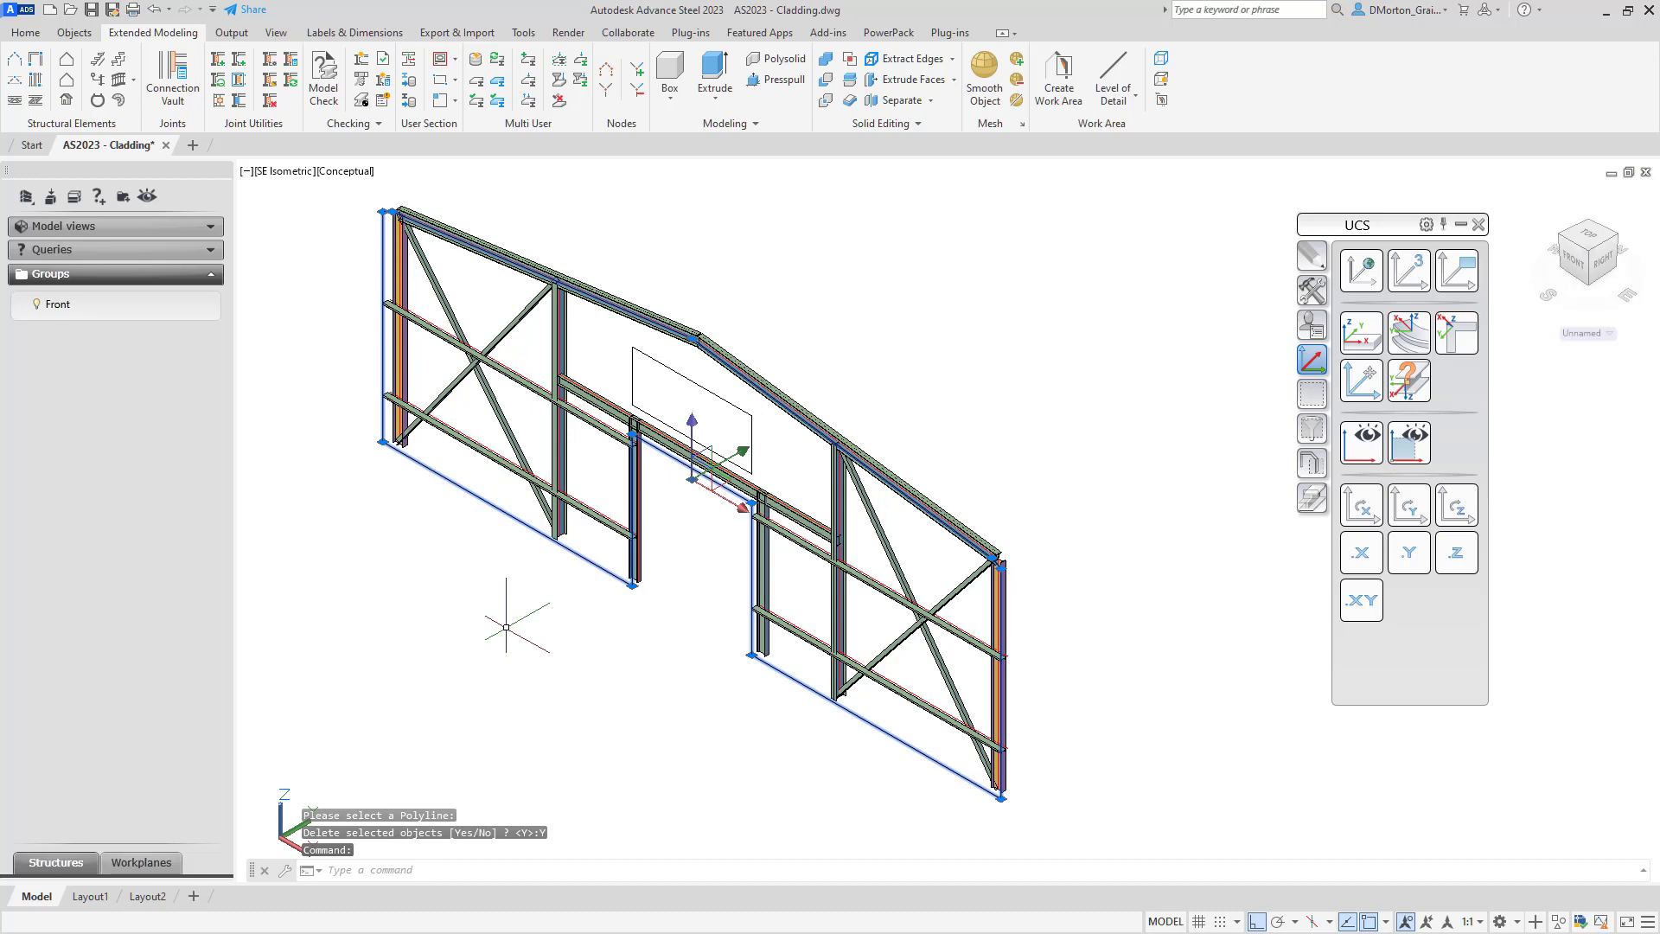
{"action": "right_click", "coordinate": [507, 627]}
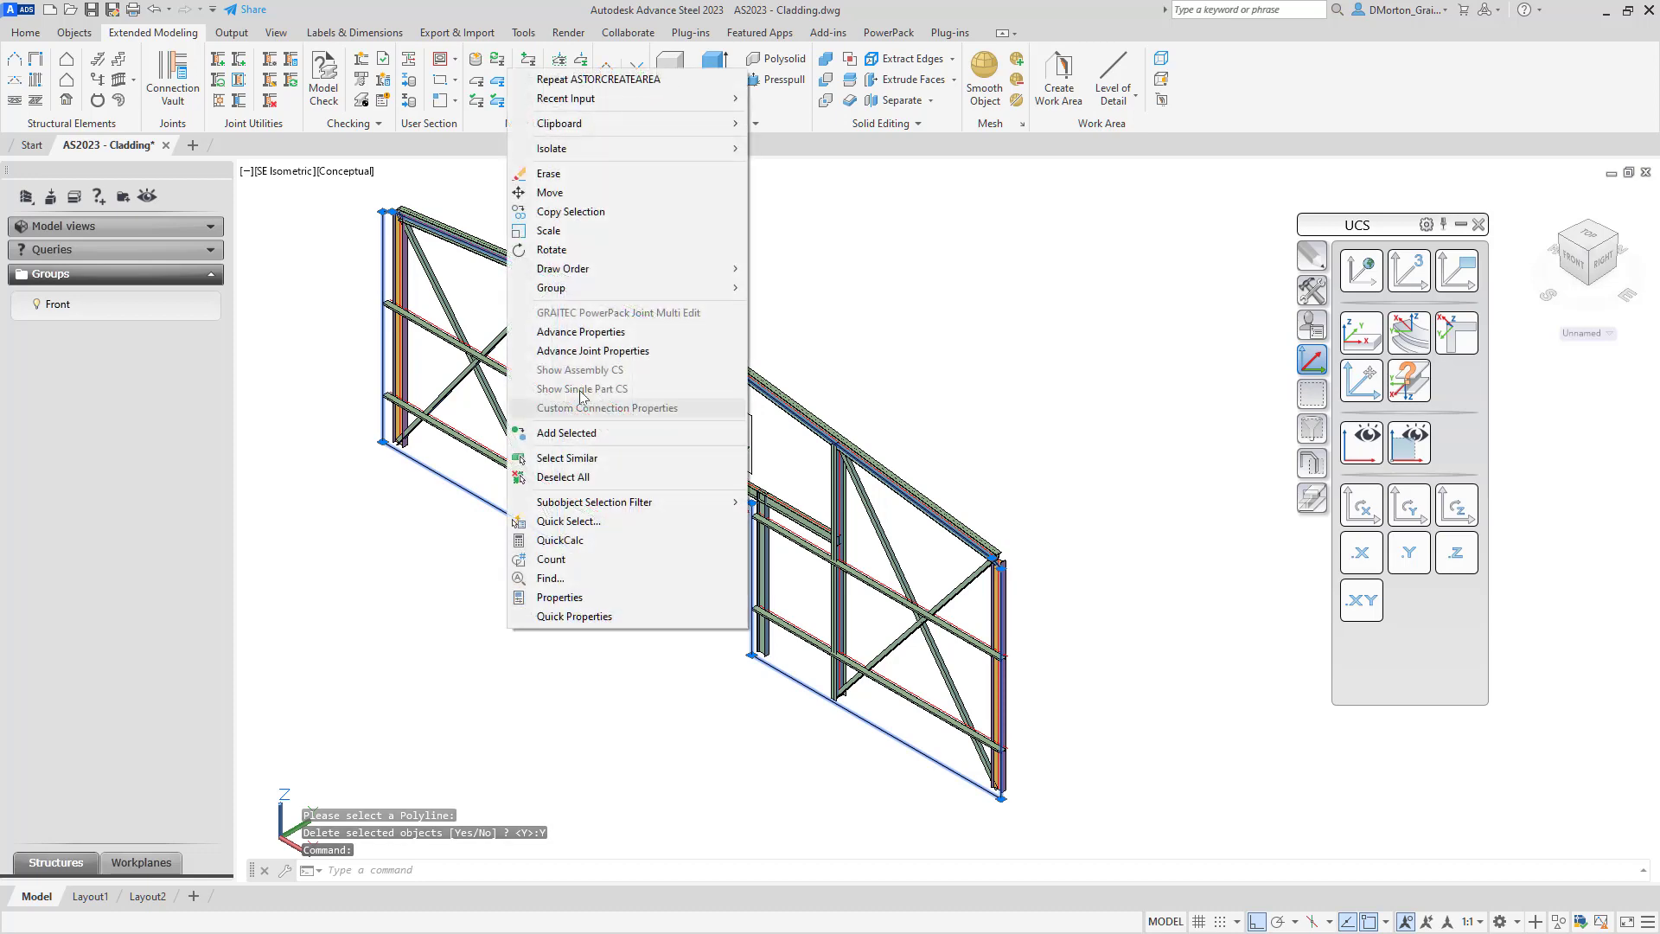
{"action": "left_click", "coordinate": [621, 593]}
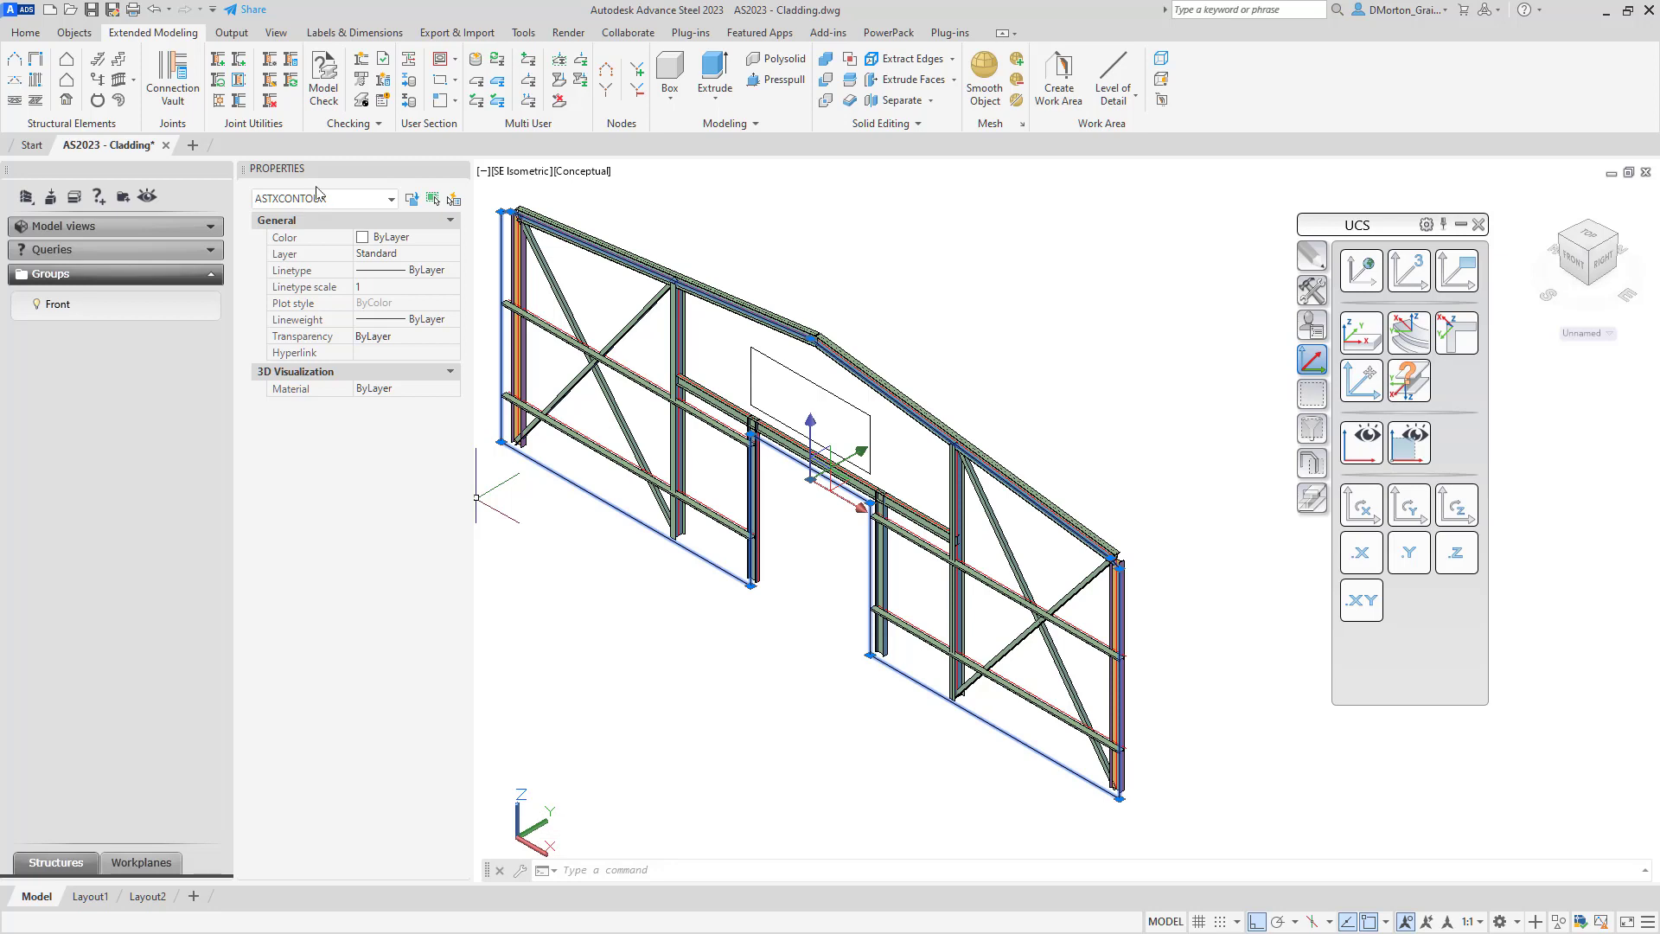
{"action": "mouse_move", "coordinate": [460, 174]}
{"action": "left_click", "coordinate": [460, 172]}
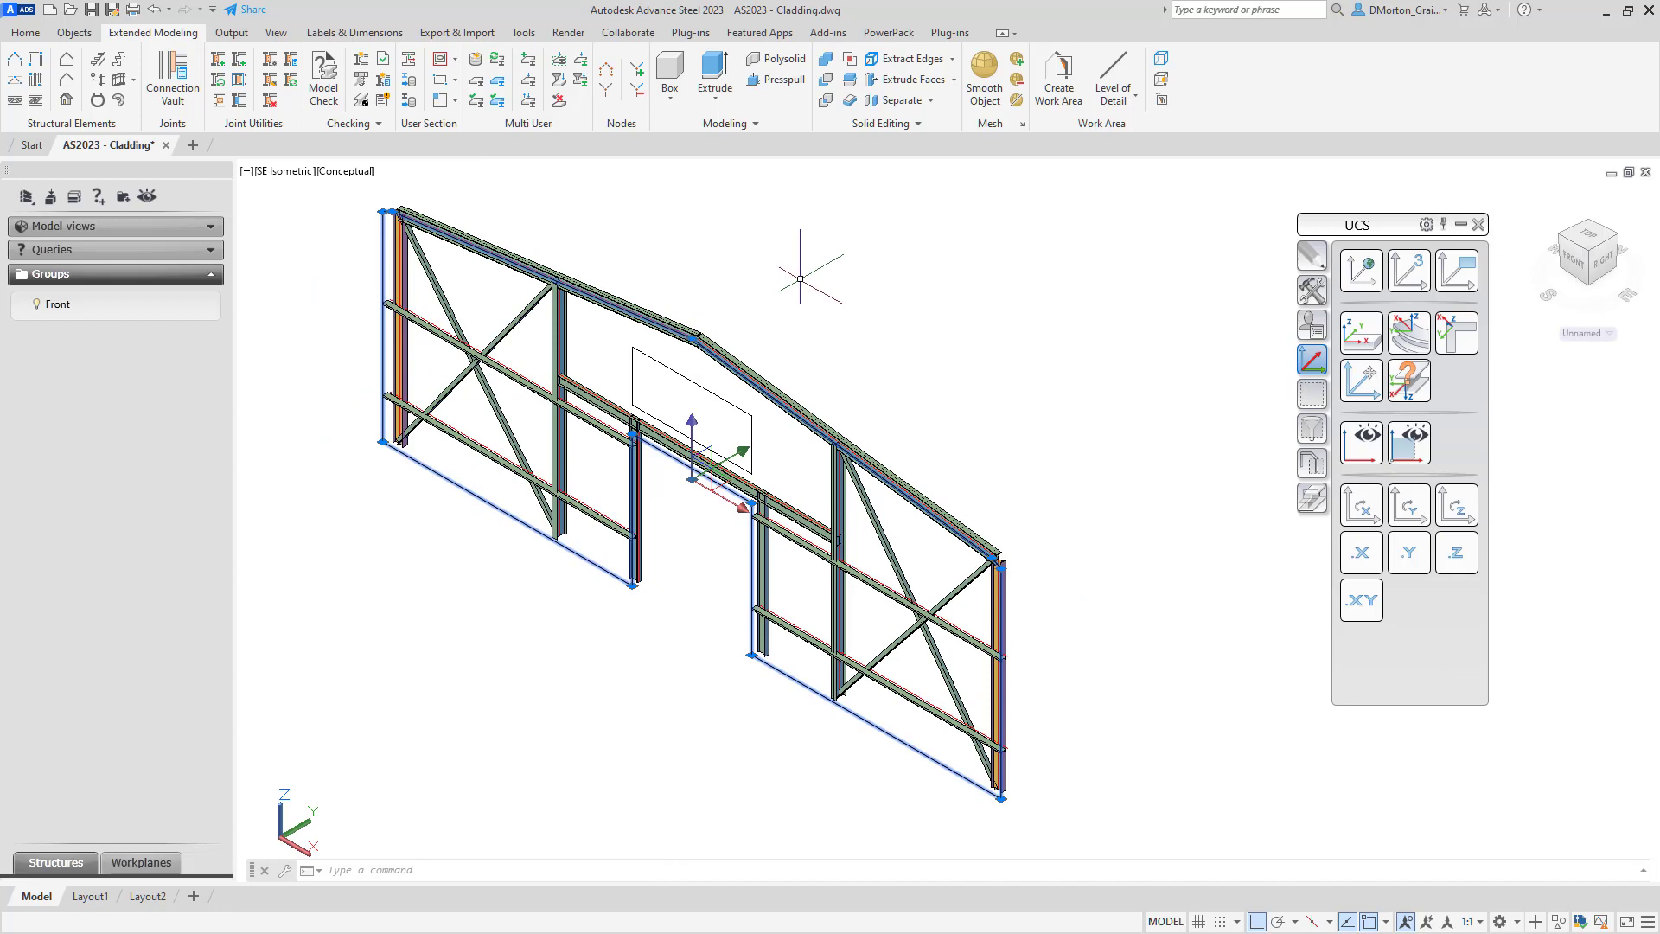
{"action": "key", "text": "Escape"}
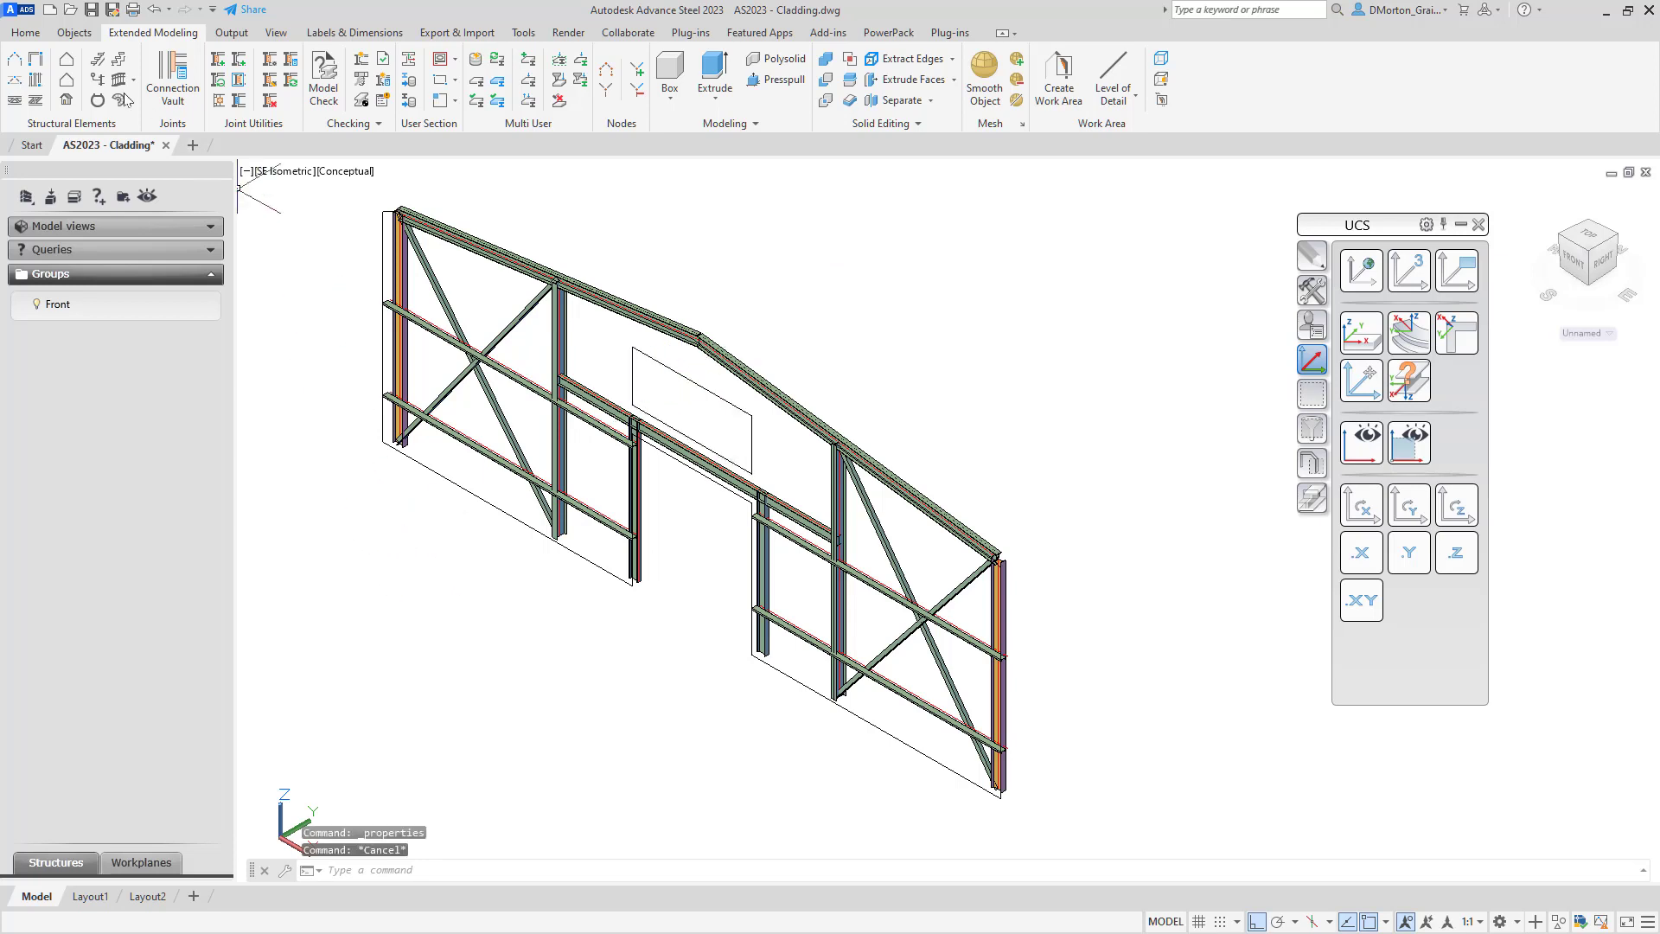
Create an opening in the wall area from the rectangular polyline above the doorway, deleting the source polyline.
{"action": "left_click", "coordinate": [68, 85]}
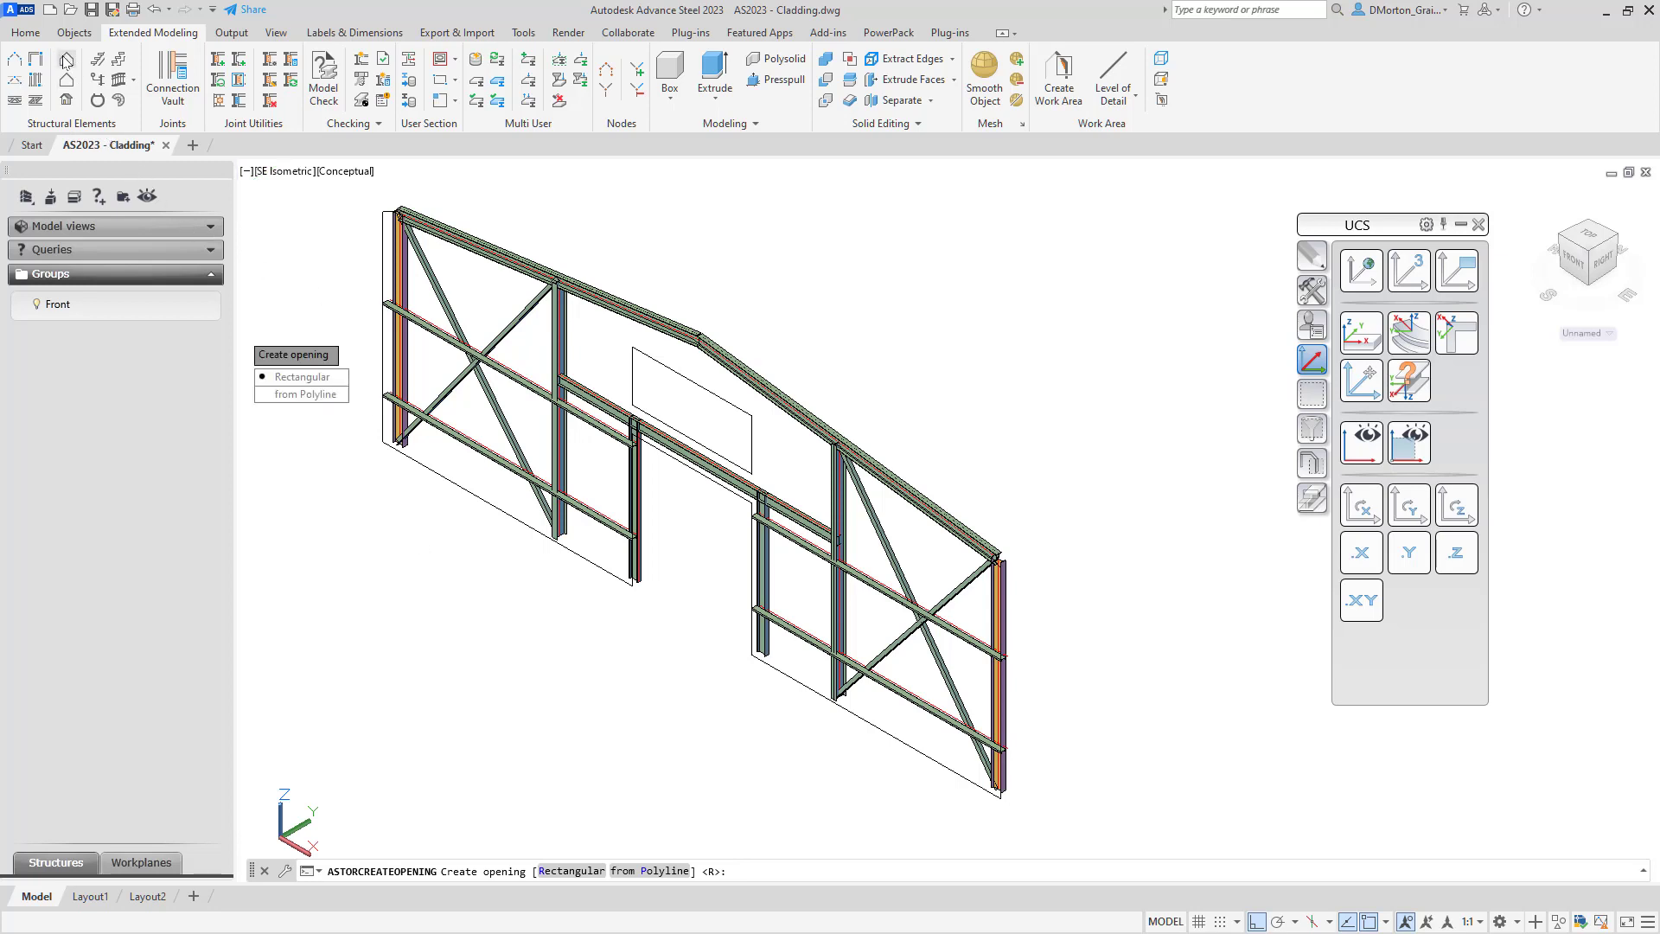
{"action": "left_click", "coordinate": [305, 396]}
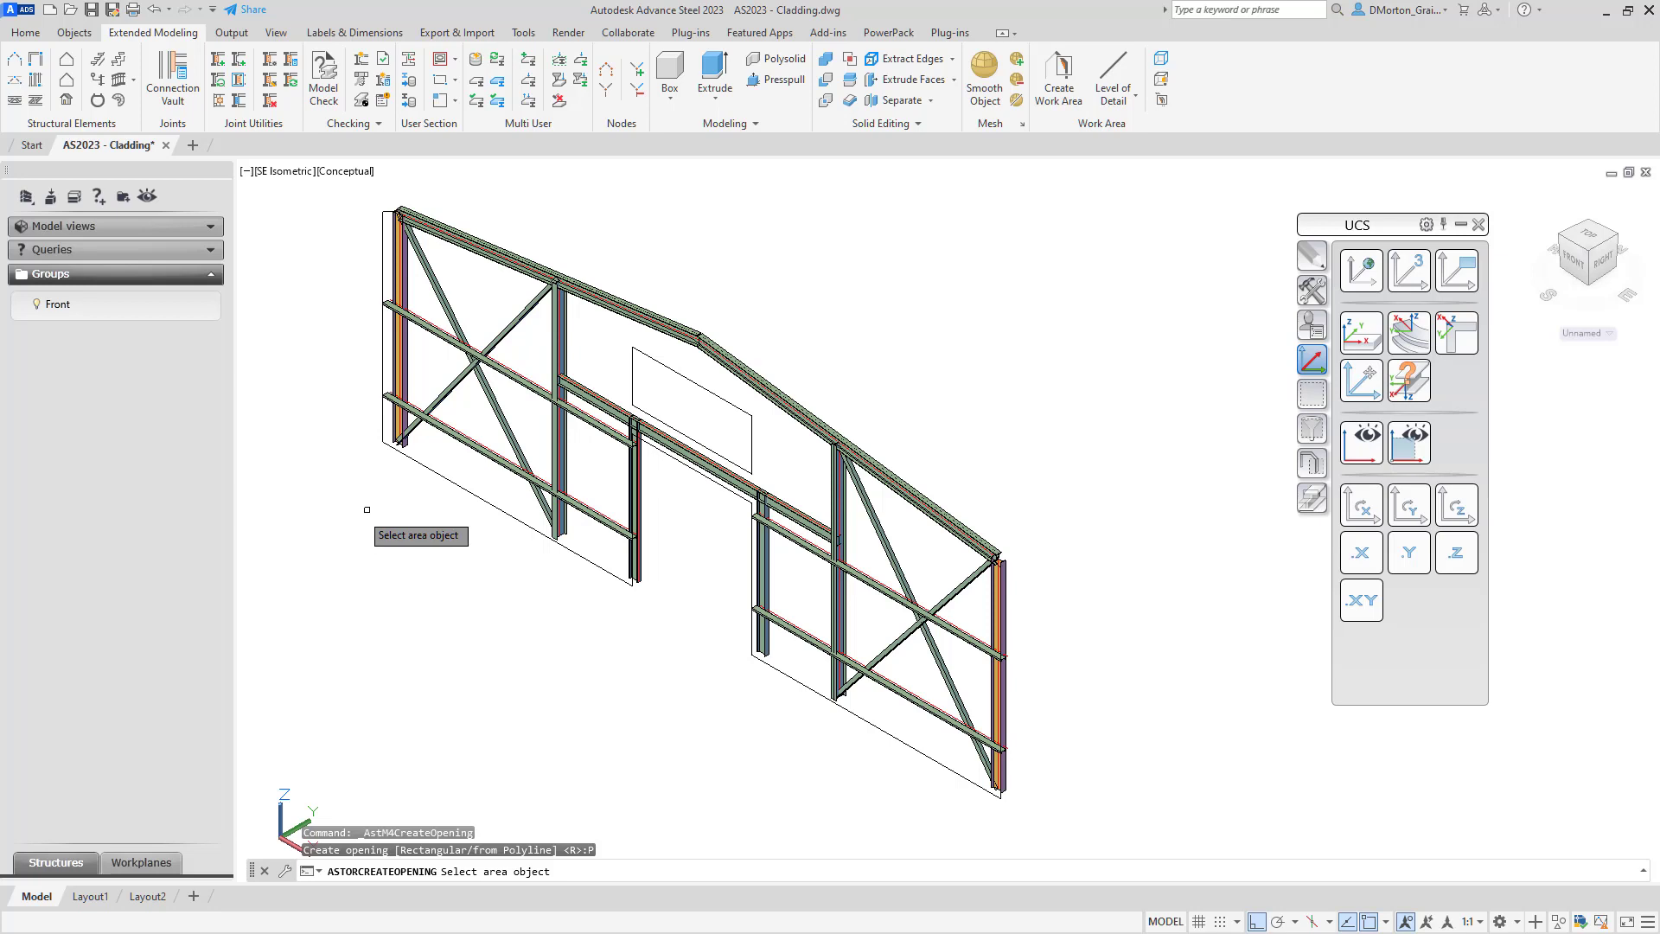
{"action": "left_click", "coordinate": [445, 477]}
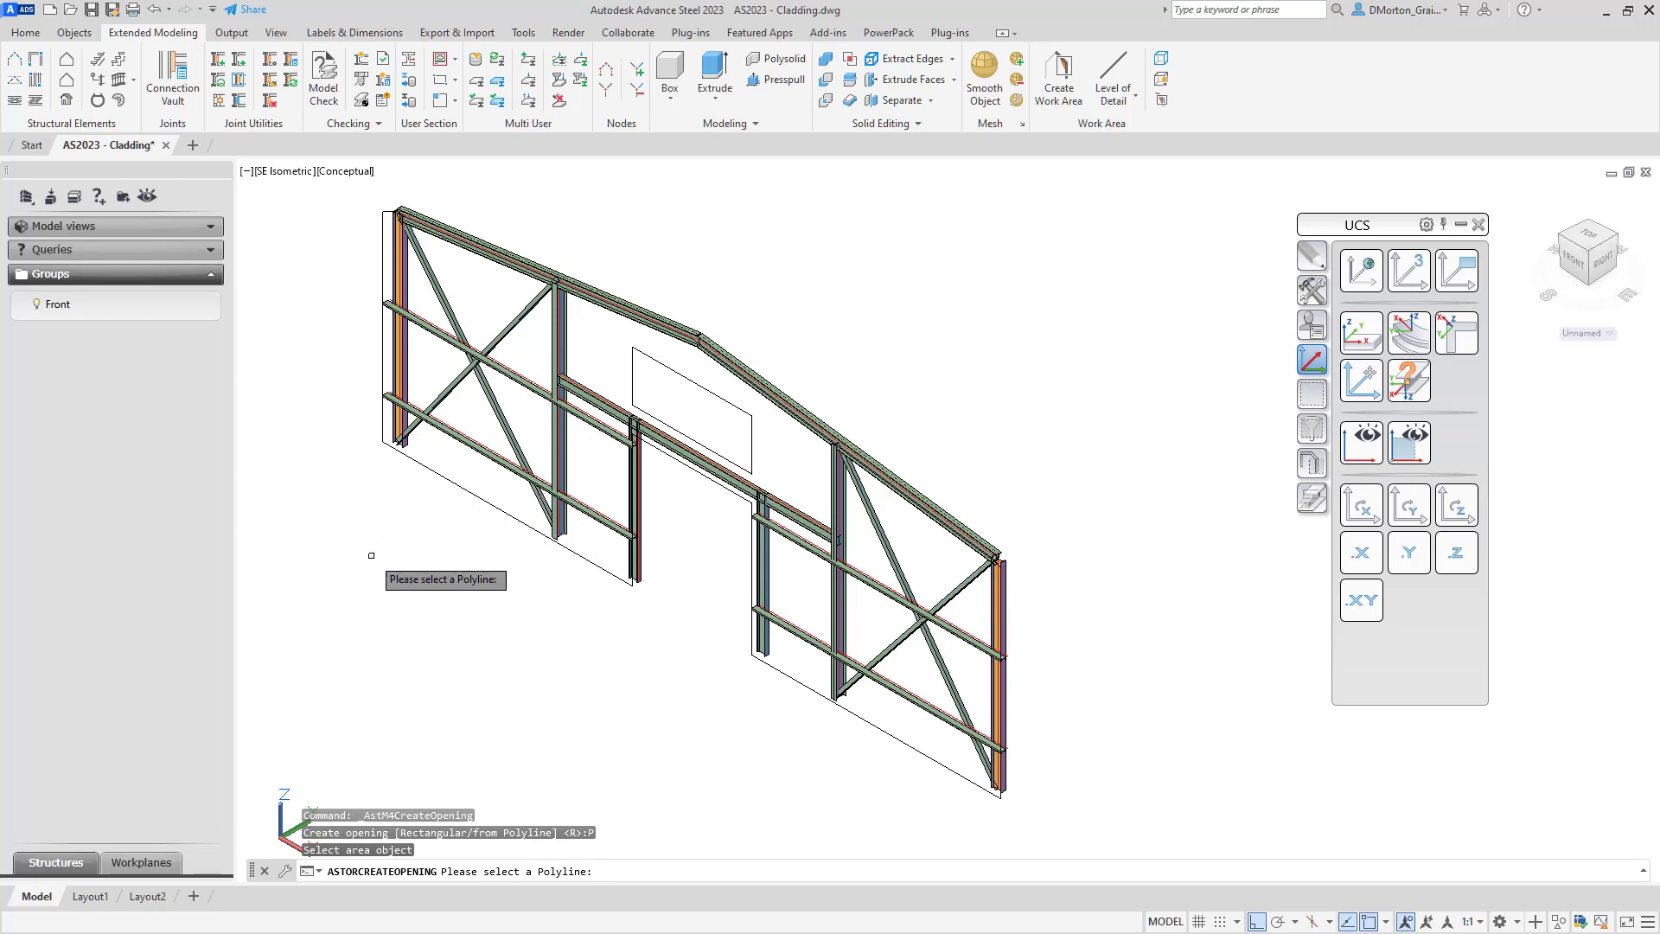
{"action": "left_click", "coordinate": [640, 351]}
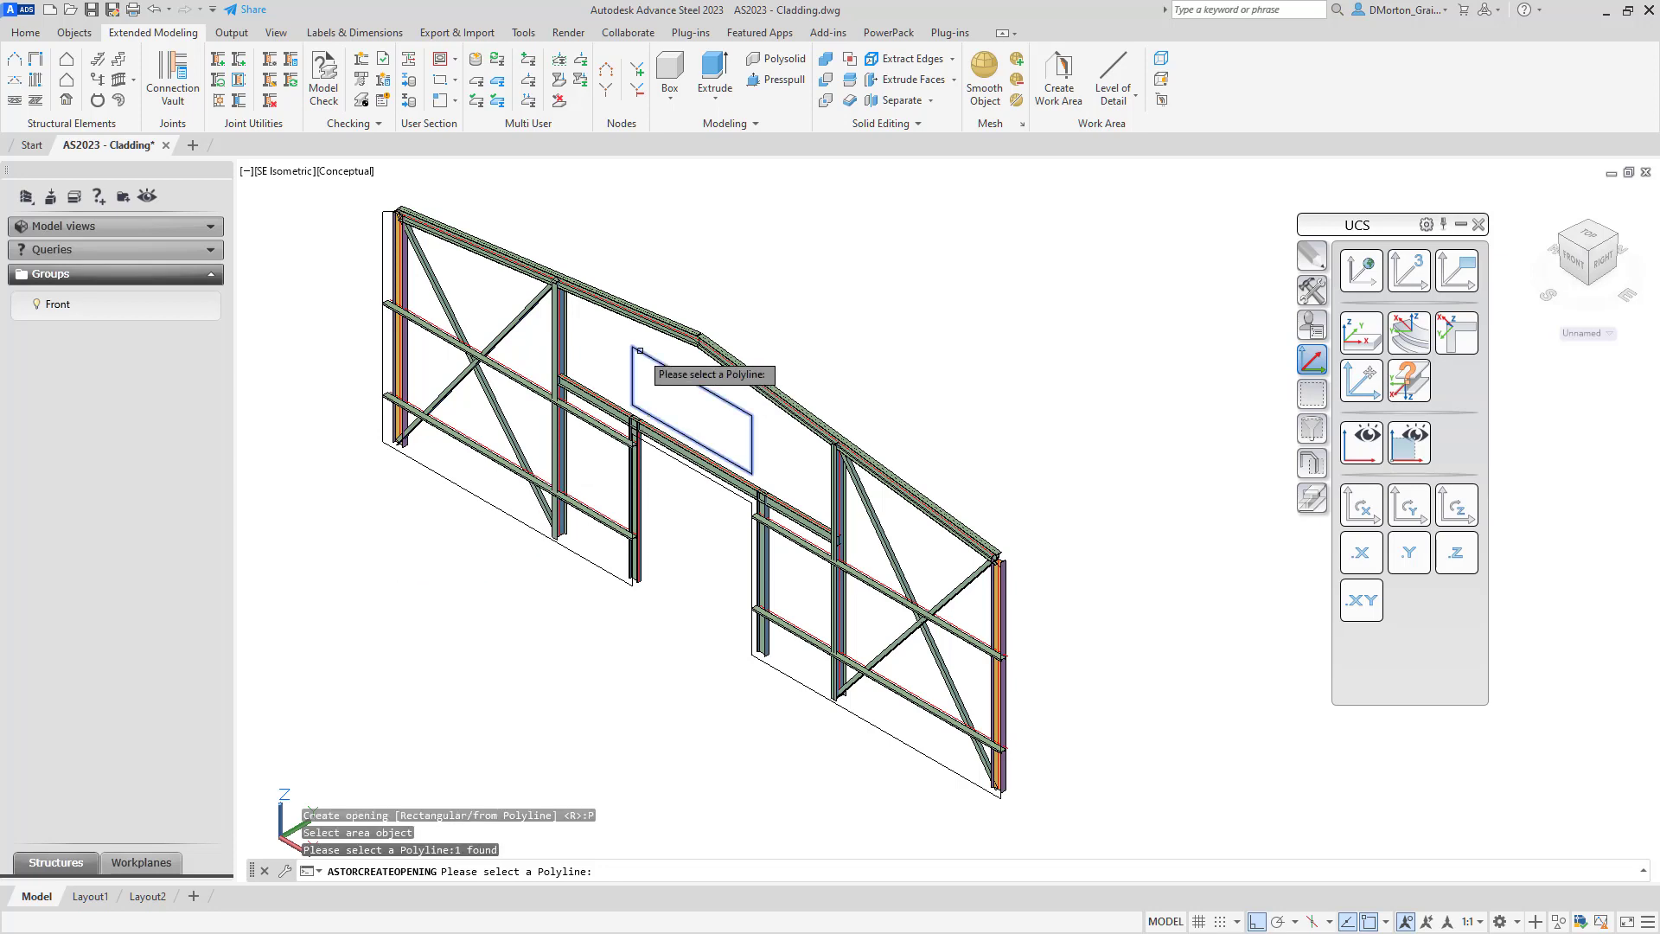
{"action": "key", "text": "Return"}
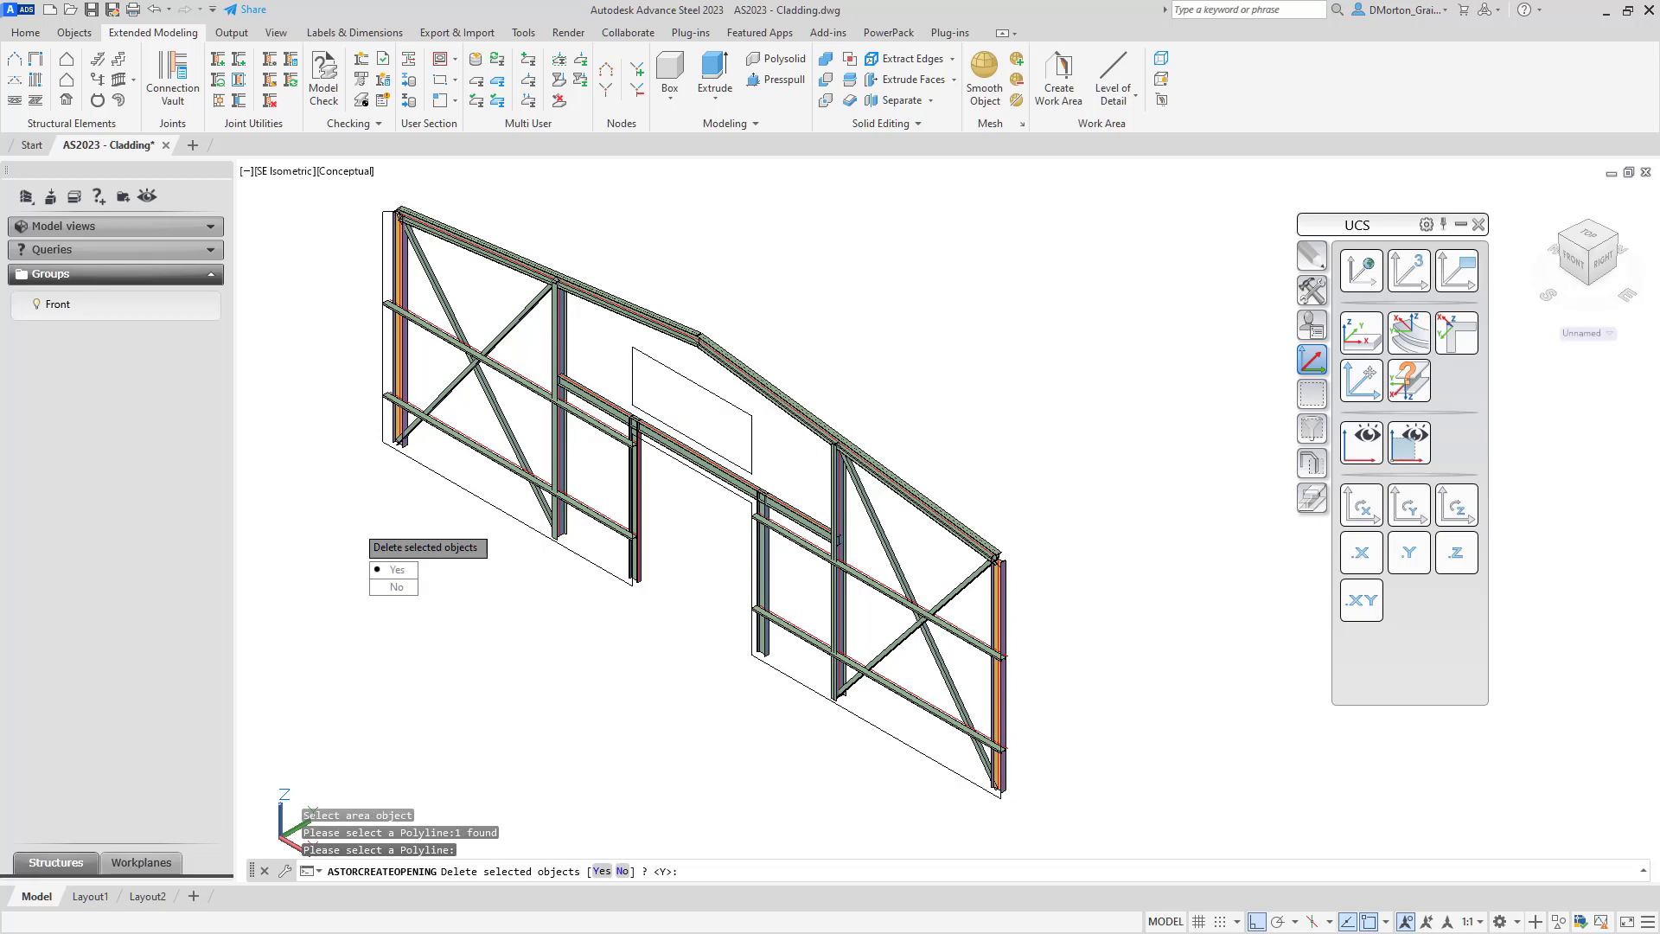
{"action": "left_click", "coordinate": [397, 571]}
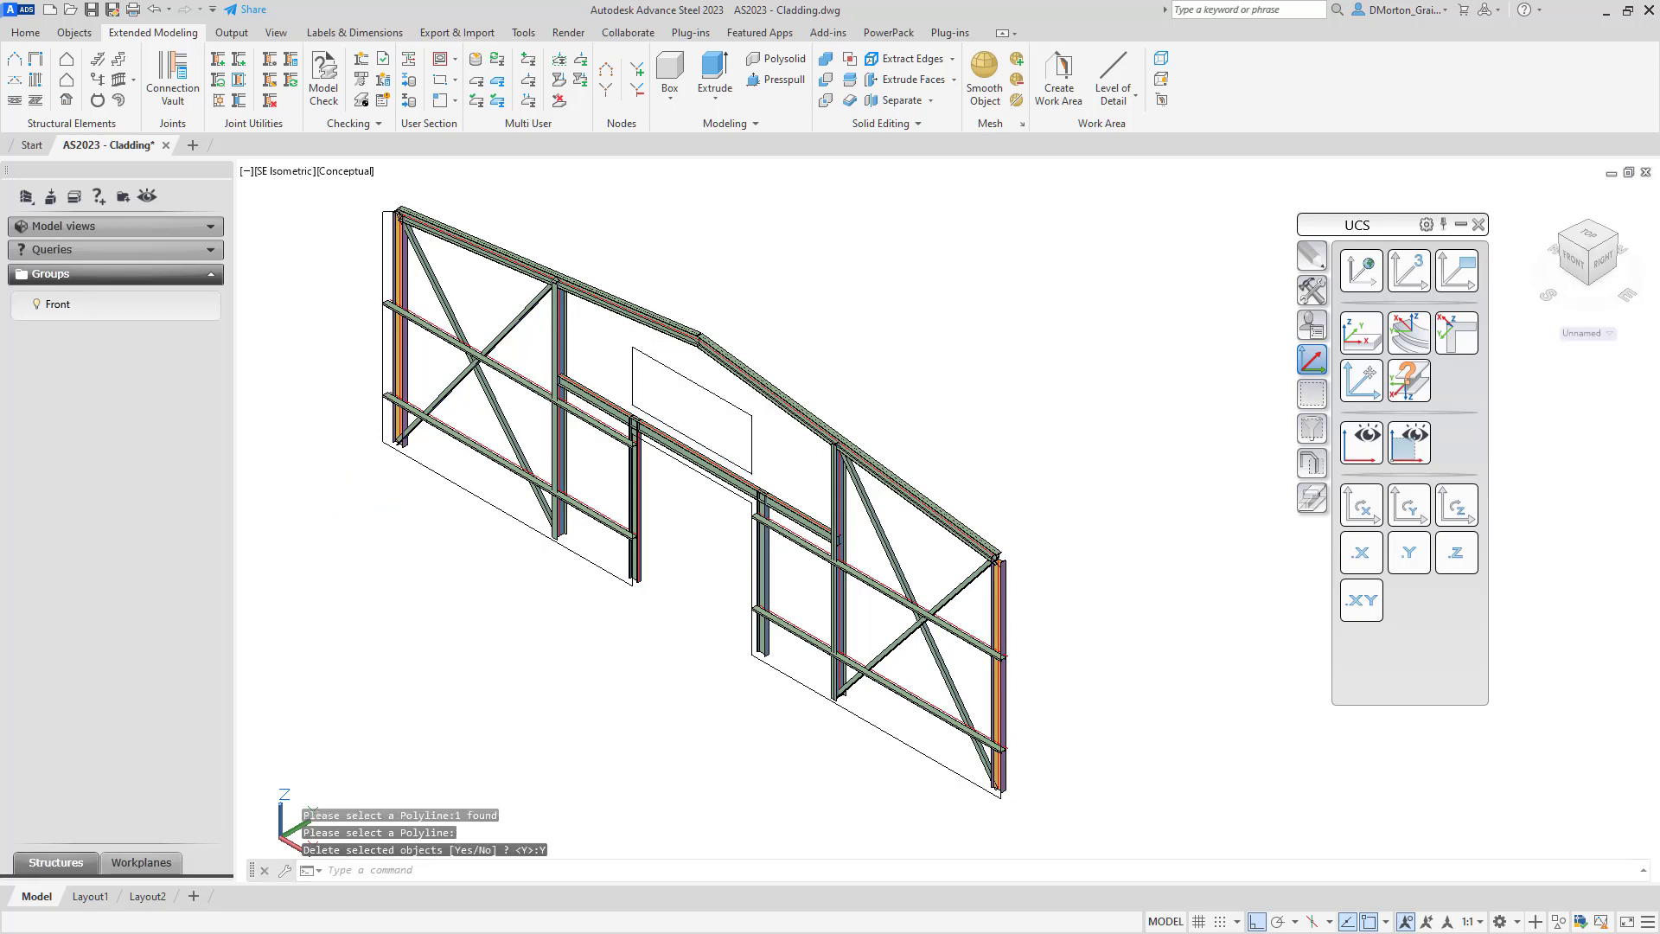
Inspect the object type and properties of the rectangular opening contour above the doorway.
{"action": "left_click", "coordinate": [655, 361]}
{"action": "right_click", "coordinate": [797, 258]}
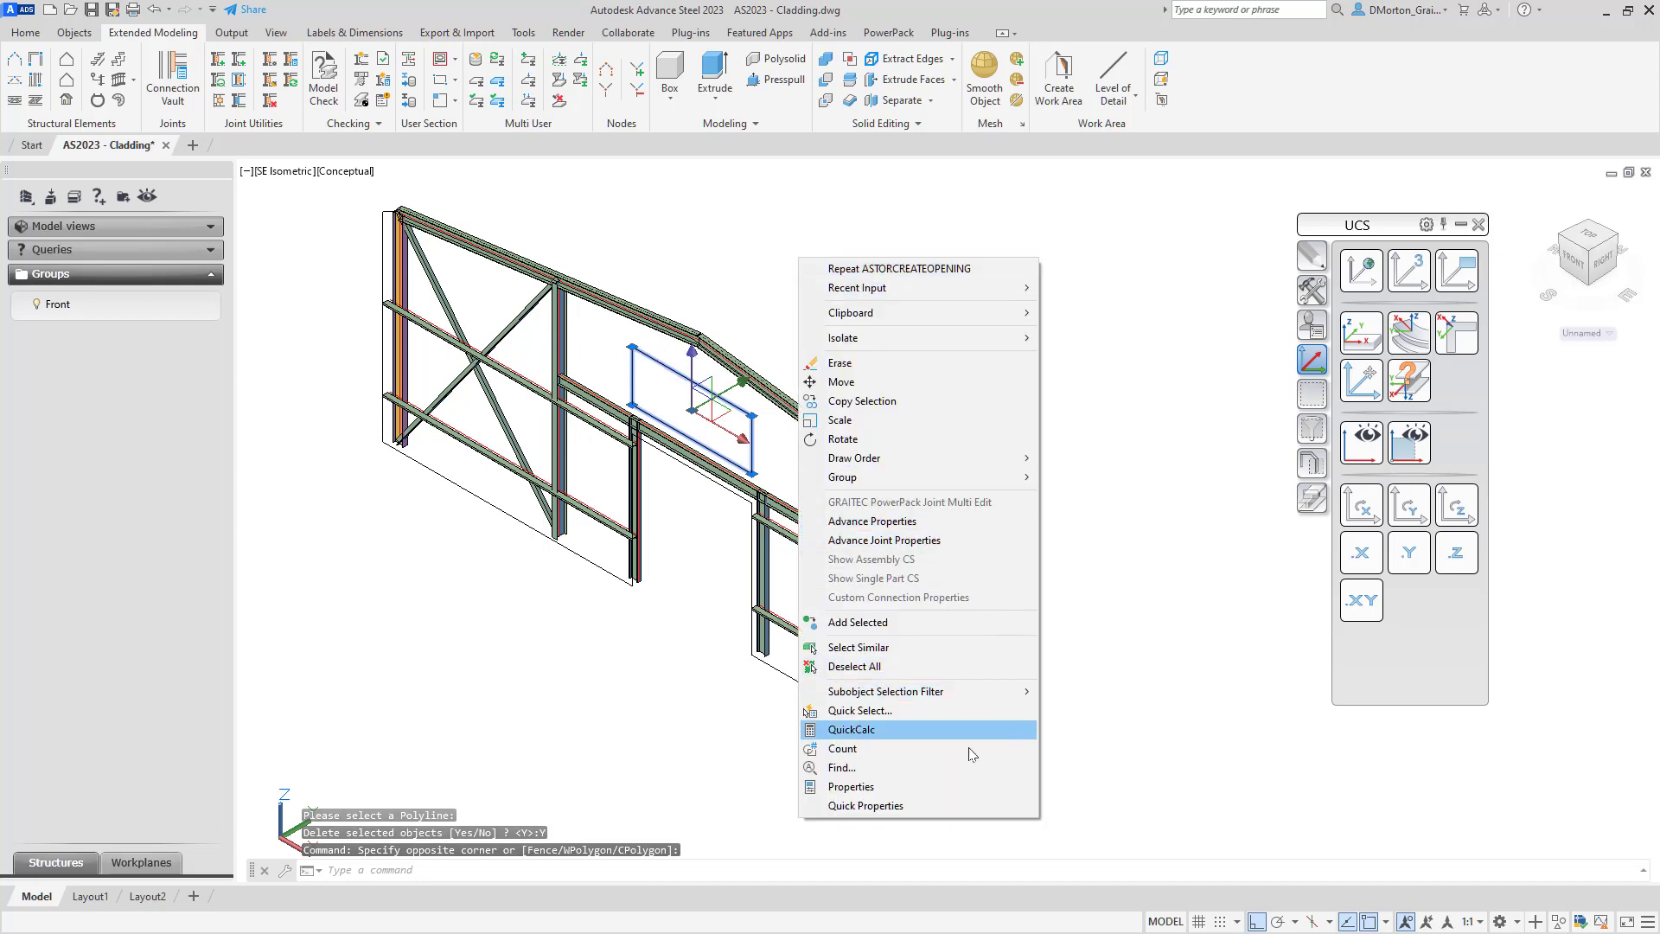
{"action": "left_click", "coordinate": [1015, 783]}
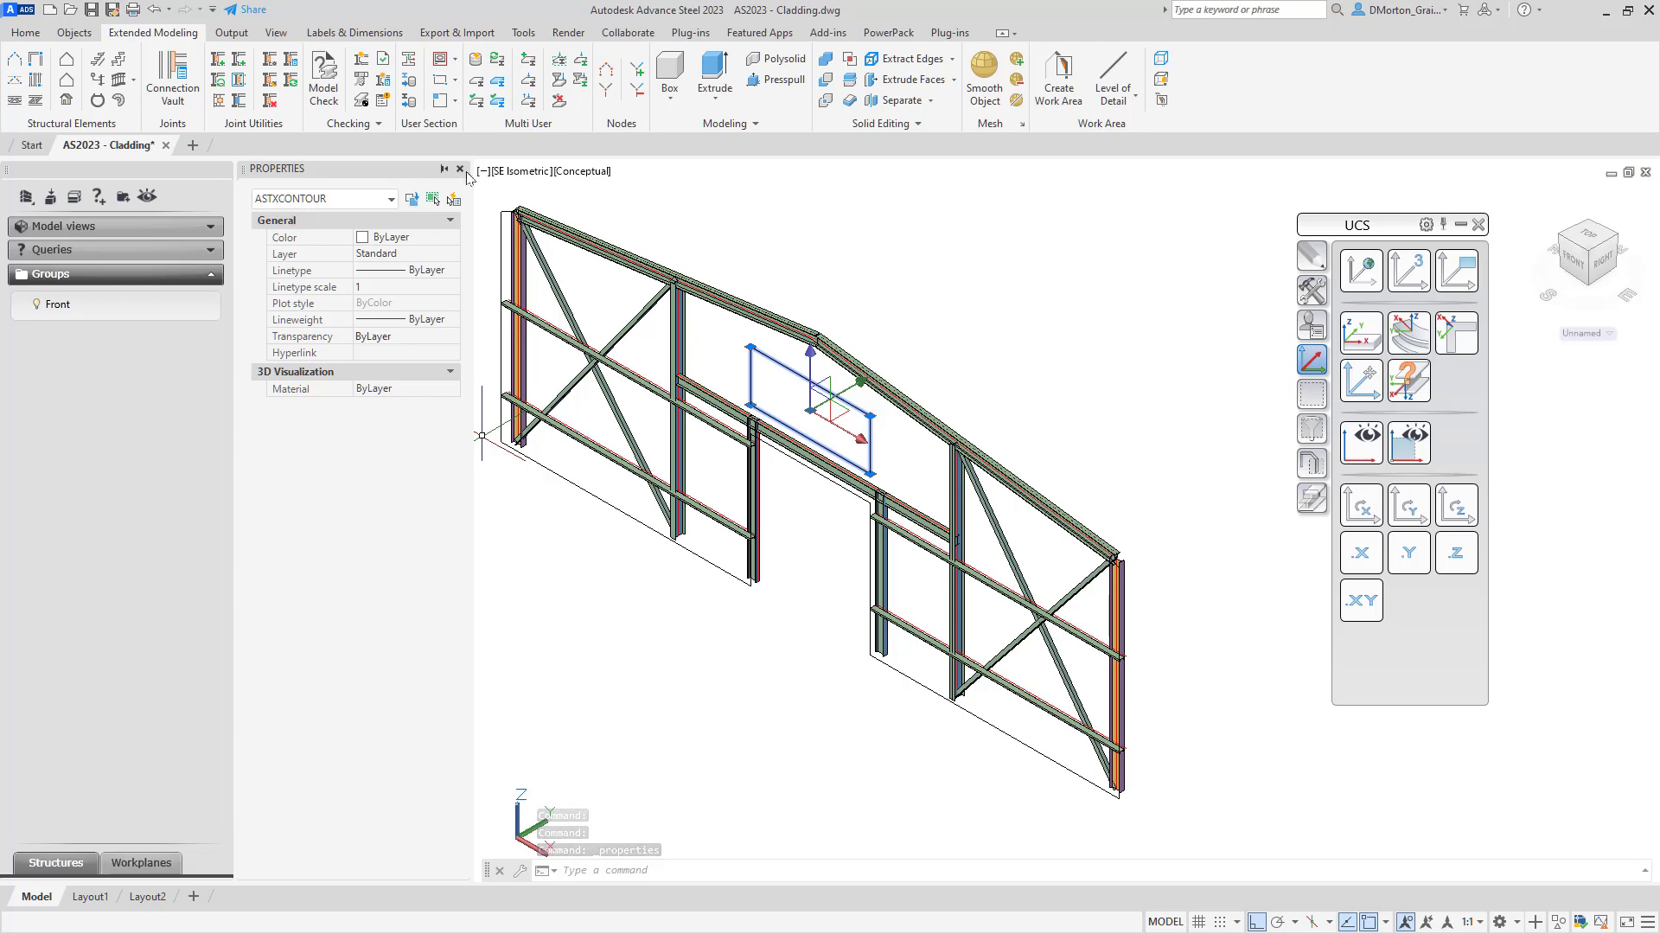
{"action": "left_click", "coordinate": [460, 170]}
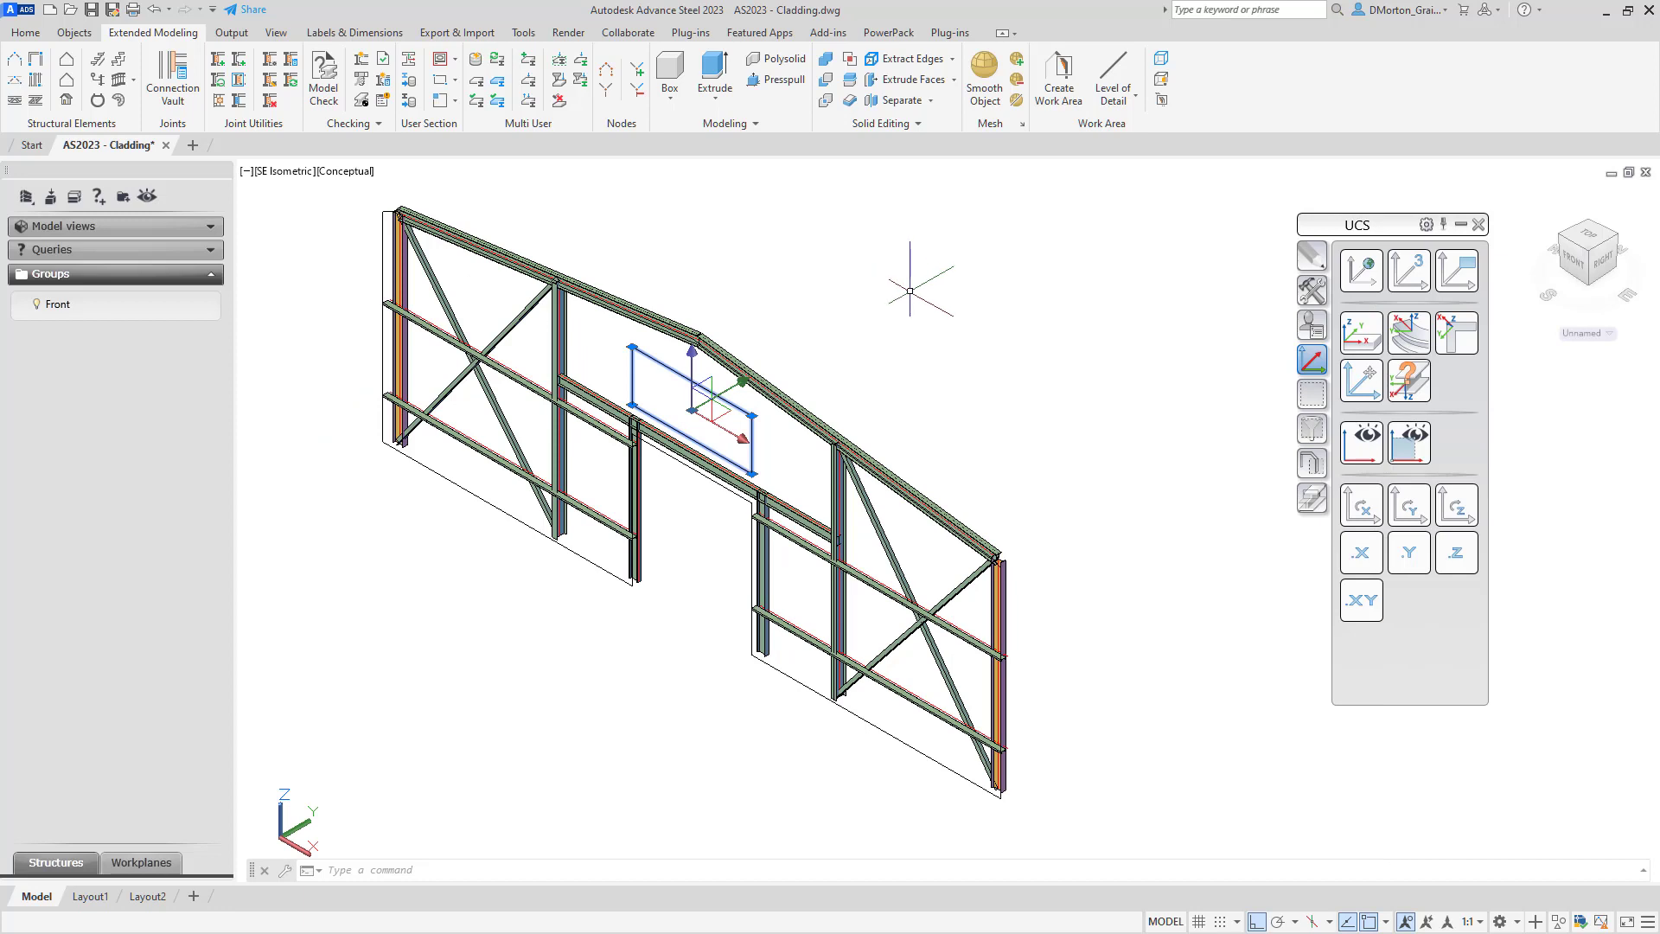
{"action": "key", "text": "Escape"}
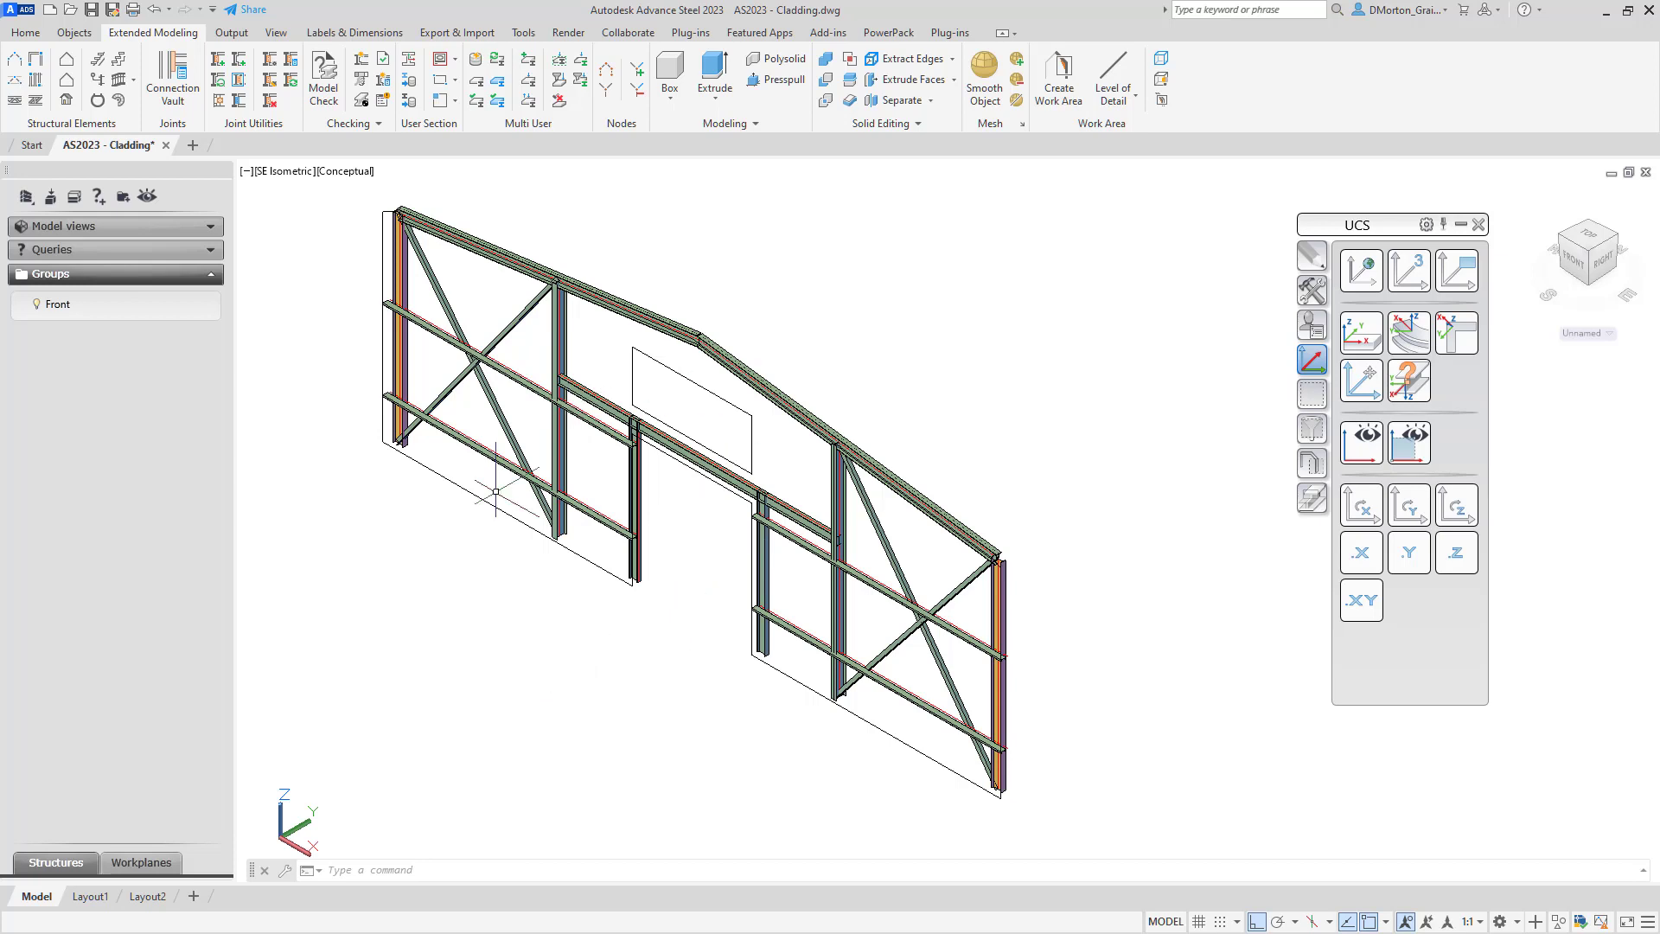
Generate the Cladding for Roofs and Walls connection on the front wall area.
{"action": "left_click", "coordinate": [65, 102]}
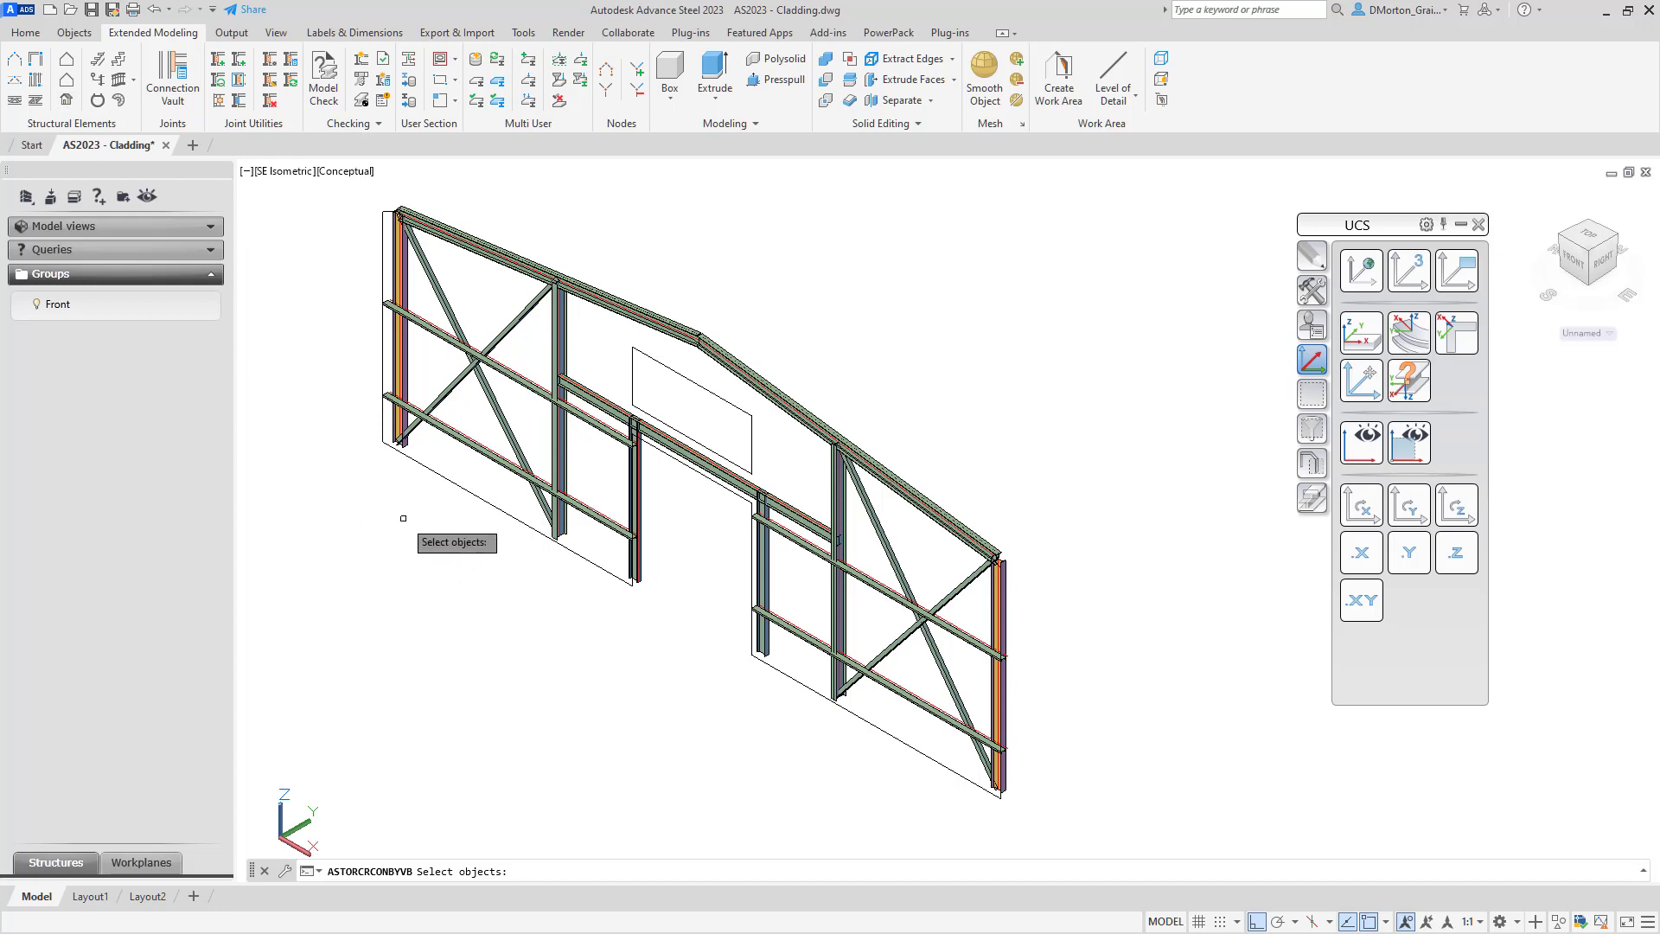
{"action": "left_click", "coordinate": [462, 489]}
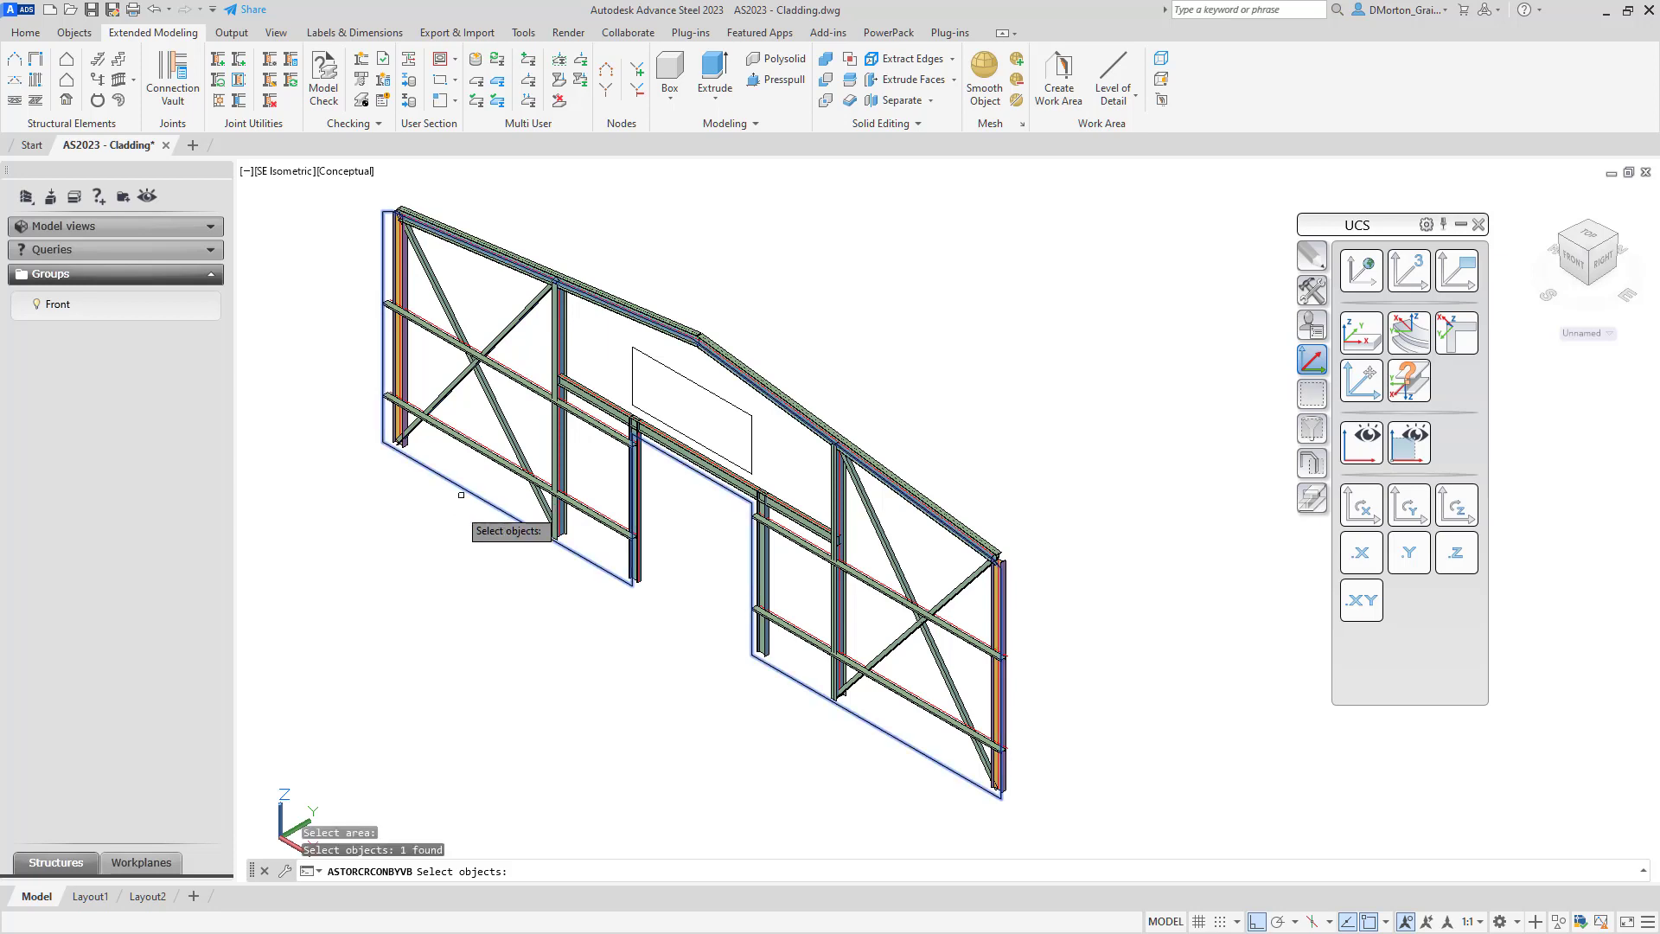
{"action": "key", "text": "Return"}
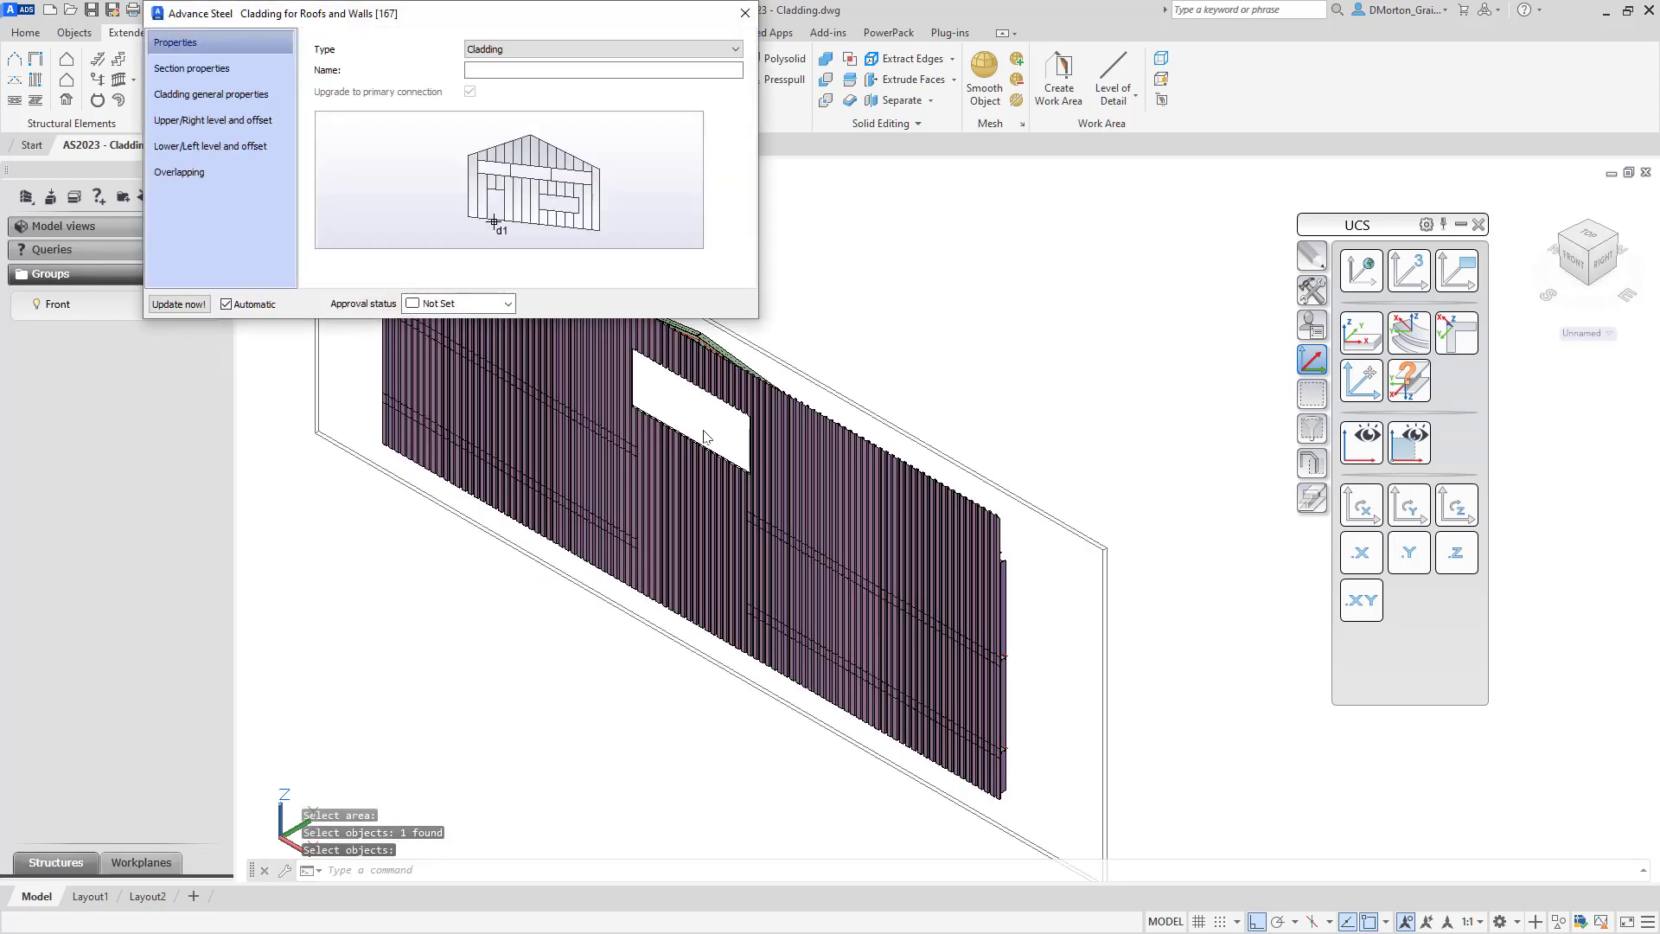
{"action": "scroll", "coordinate": [1029, 432], "scroll_direction": "down", "scroll_amount": 2}
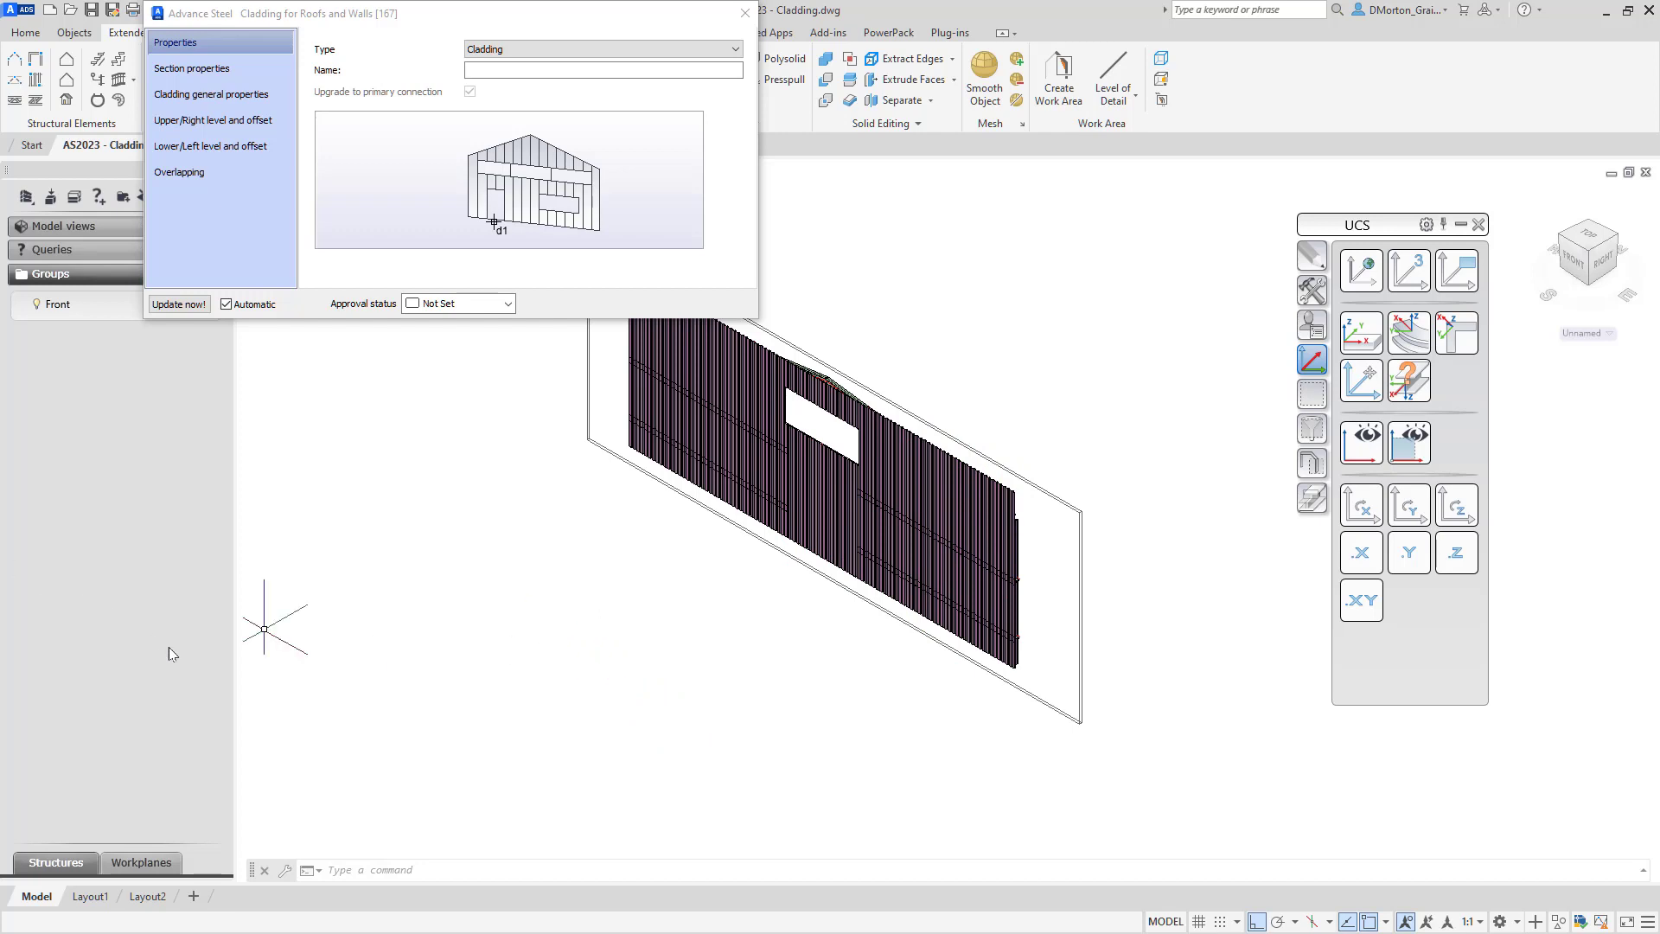
Browse the manufacturer catalogues available for the cladding section without changing the Canam profile.
{"action": "left_click", "coordinate": [217, 71]}
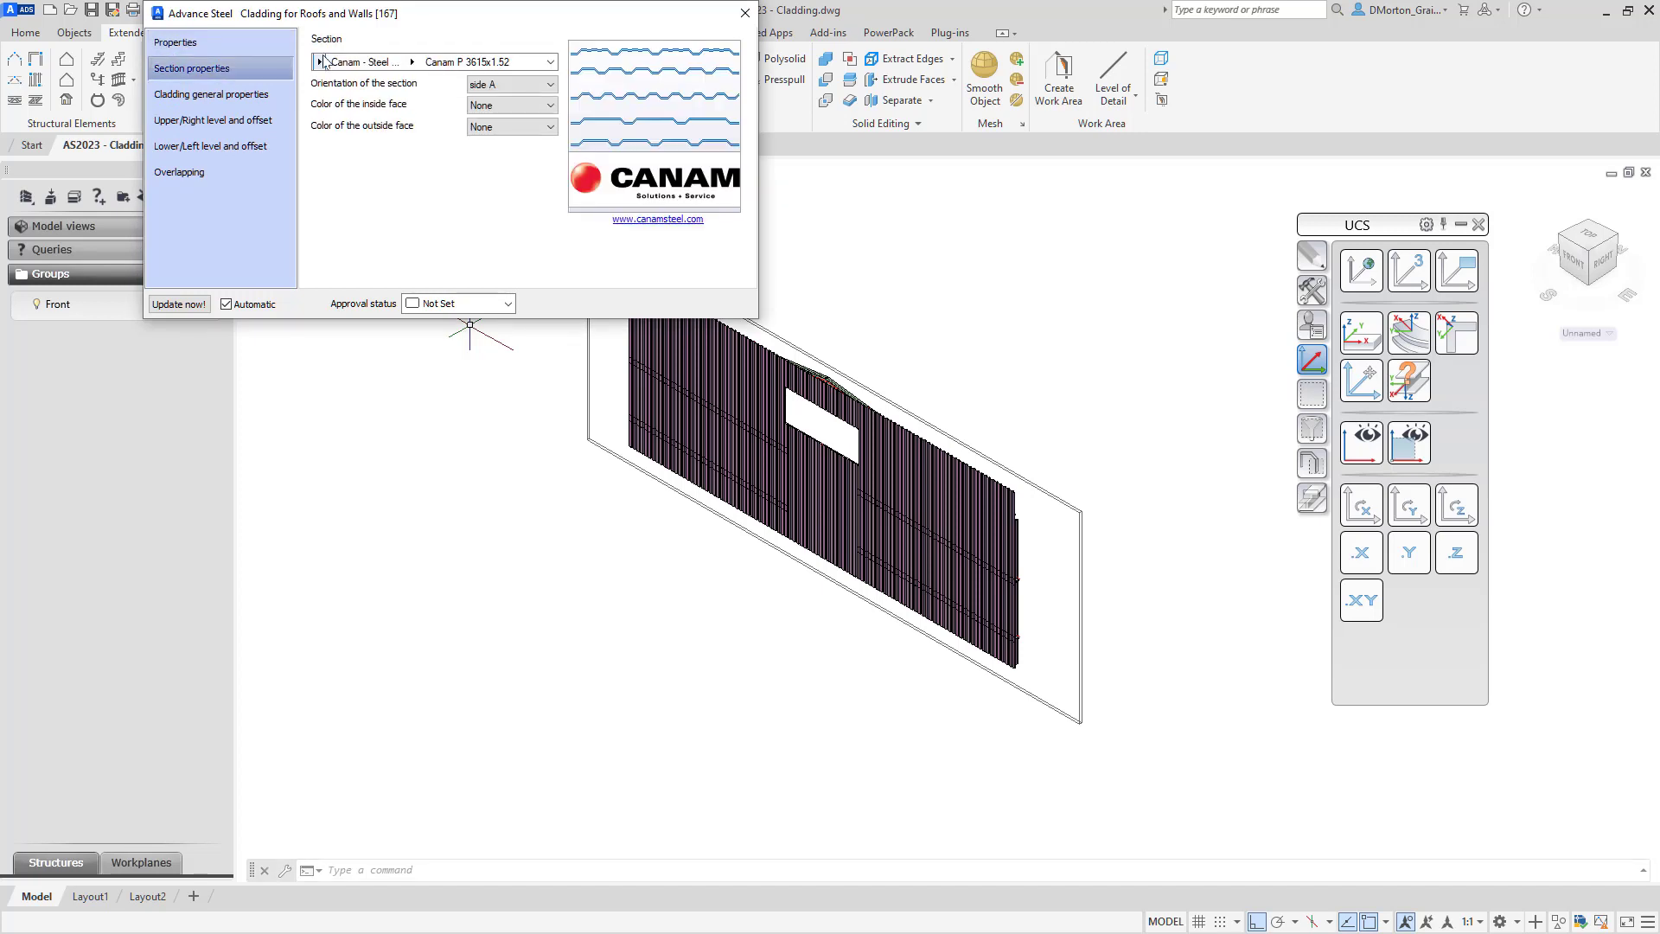
{"action": "left_click", "coordinate": [320, 61]}
{"action": "left_click", "coordinate": [320, 61]}
{"action": "left_click", "coordinate": [485, 62]}
{"action": "left_click", "coordinate": [320, 61]}
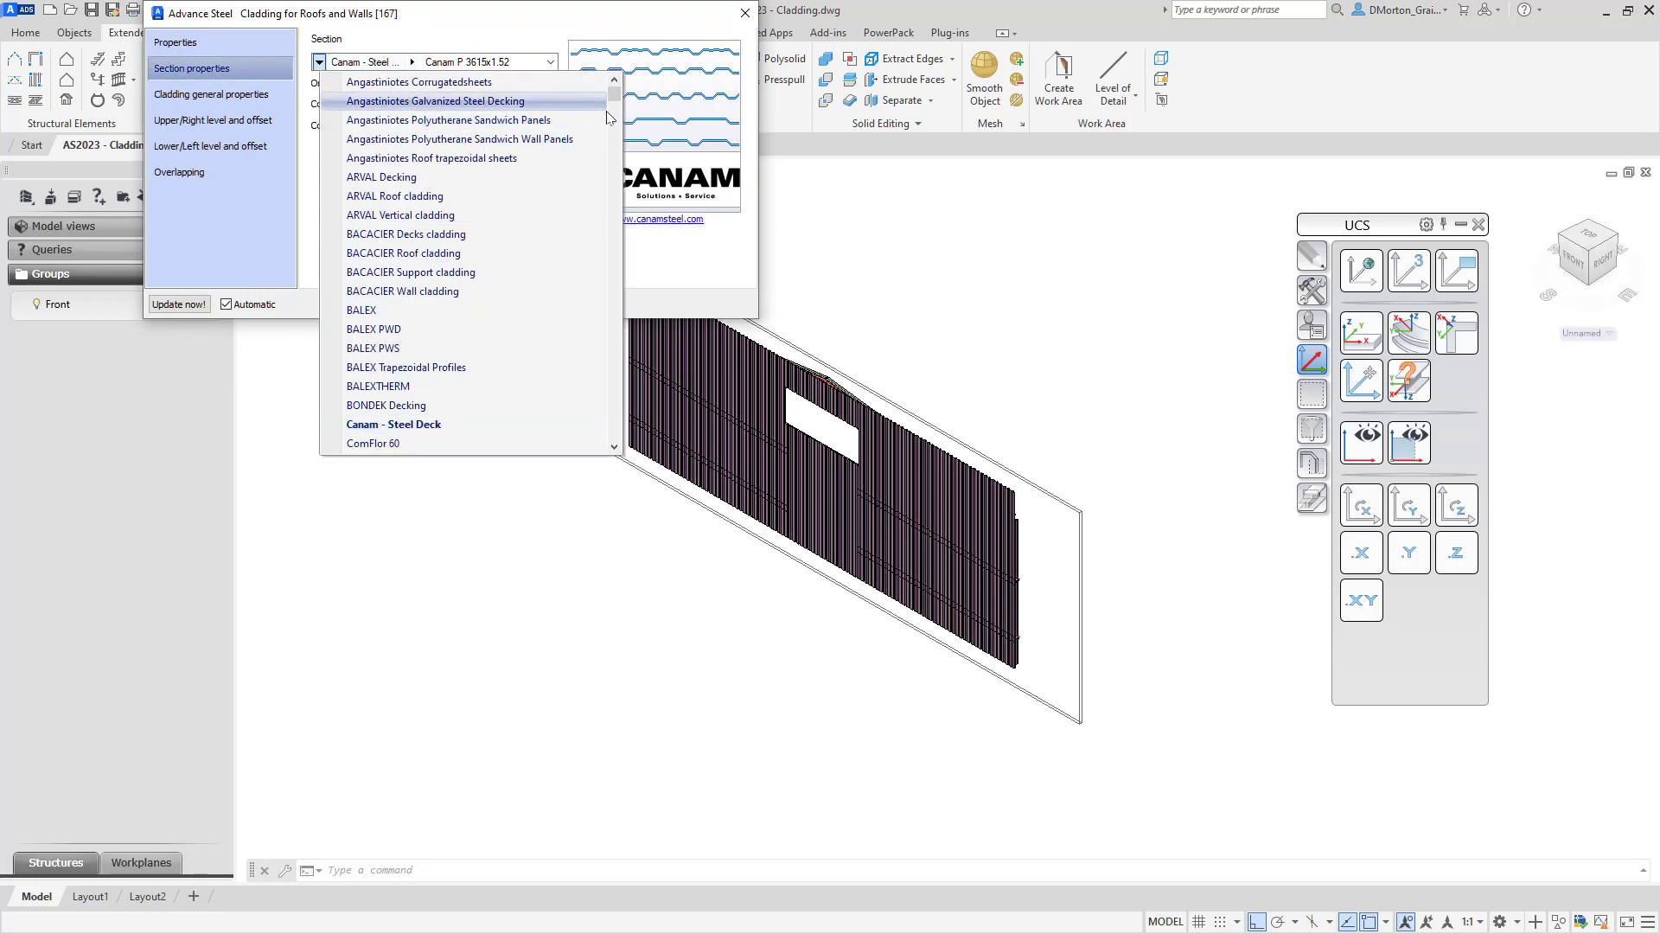
{"action": "left_click_drag", "start_coordinate": [613, 93], "coordinate": [612, 140]}
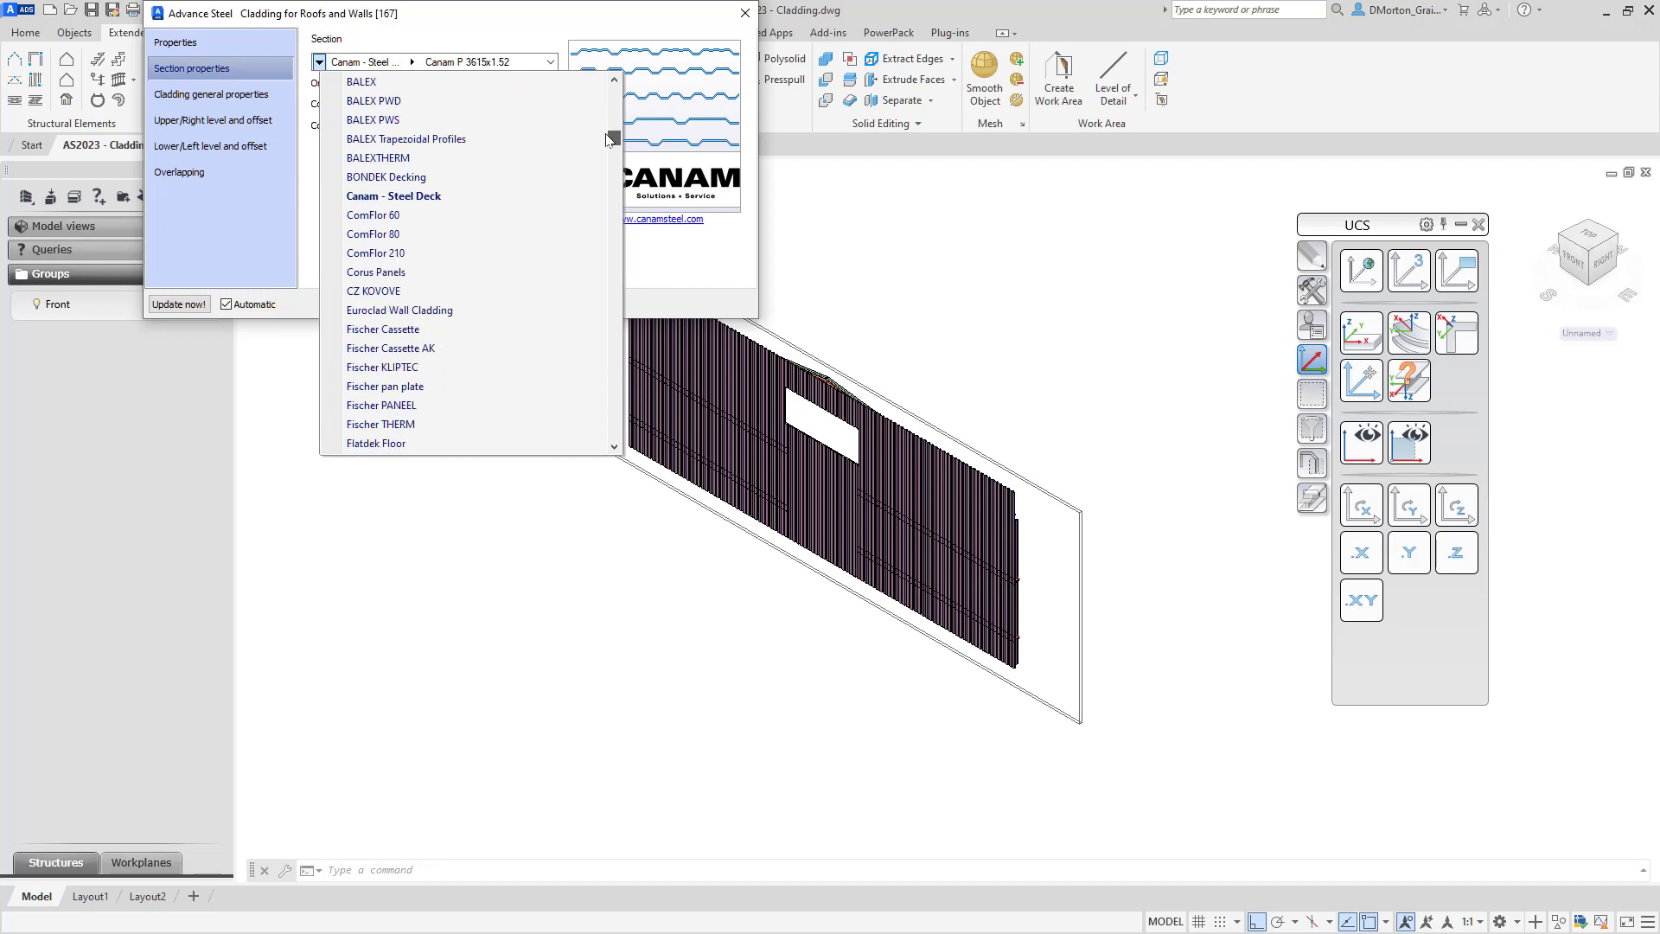
{"action": "left_click_drag", "start_coordinate": [609, 143], "coordinate": [617, 73]}
{"action": "left_click", "coordinate": [525, 14]}
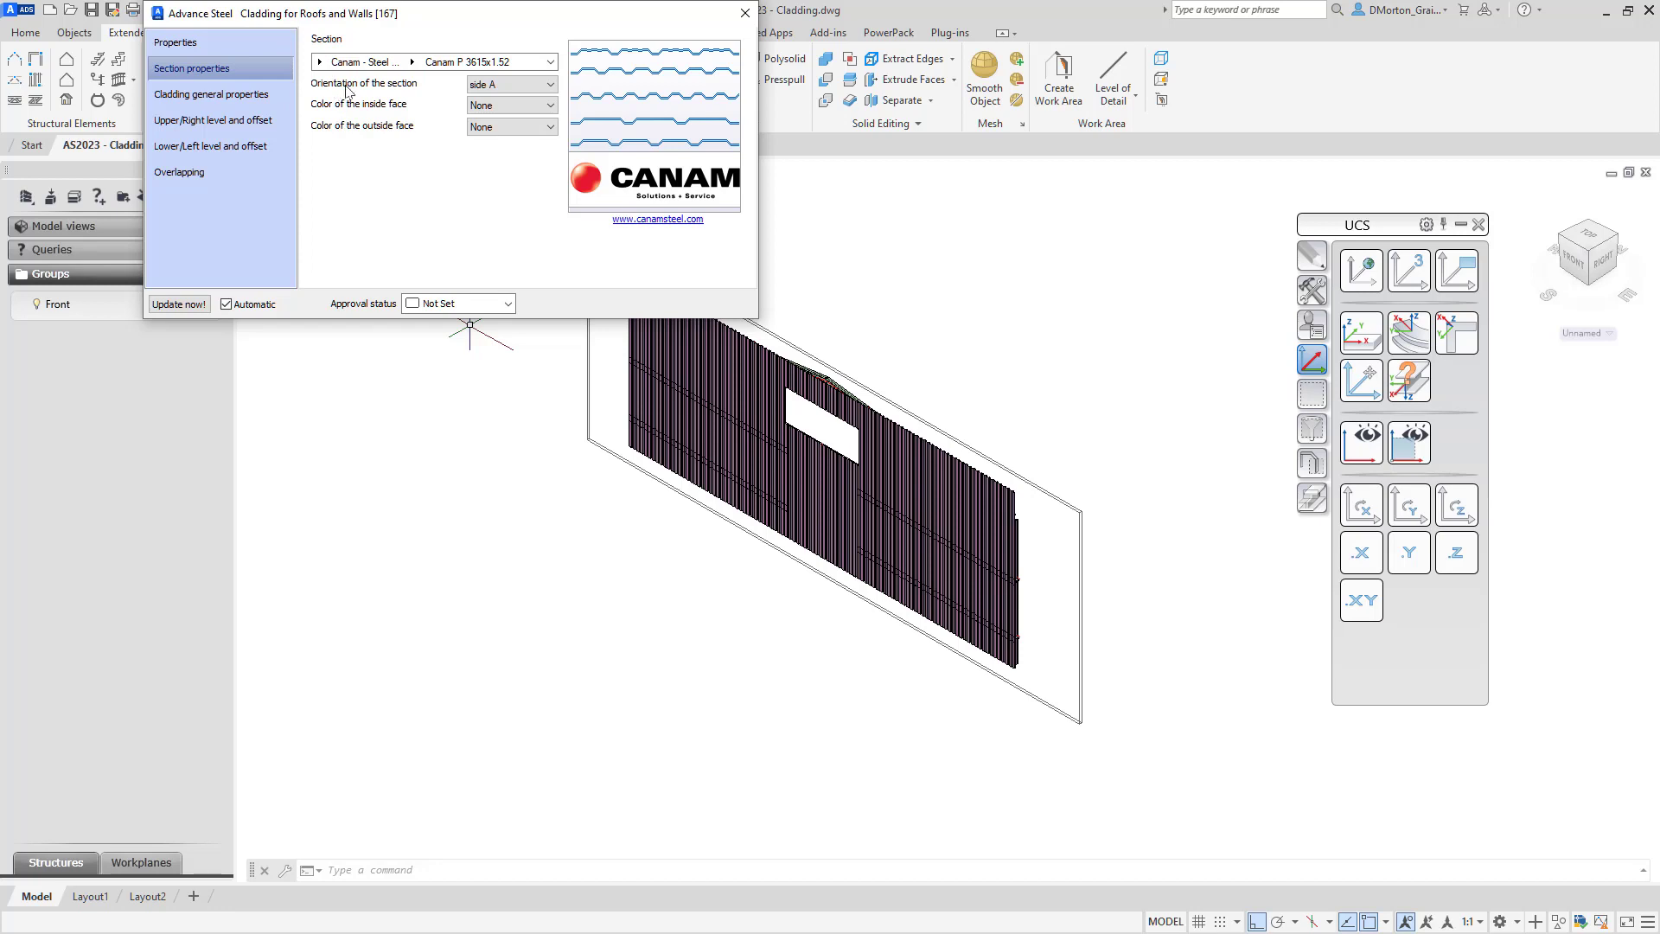
Review the section orientation choices and the colour choices for the inside face of the cladding.
{"action": "left_click", "coordinate": [549, 85]}
{"action": "left_click", "coordinate": [549, 85]}
{"action": "left_click", "coordinate": [549, 85]}
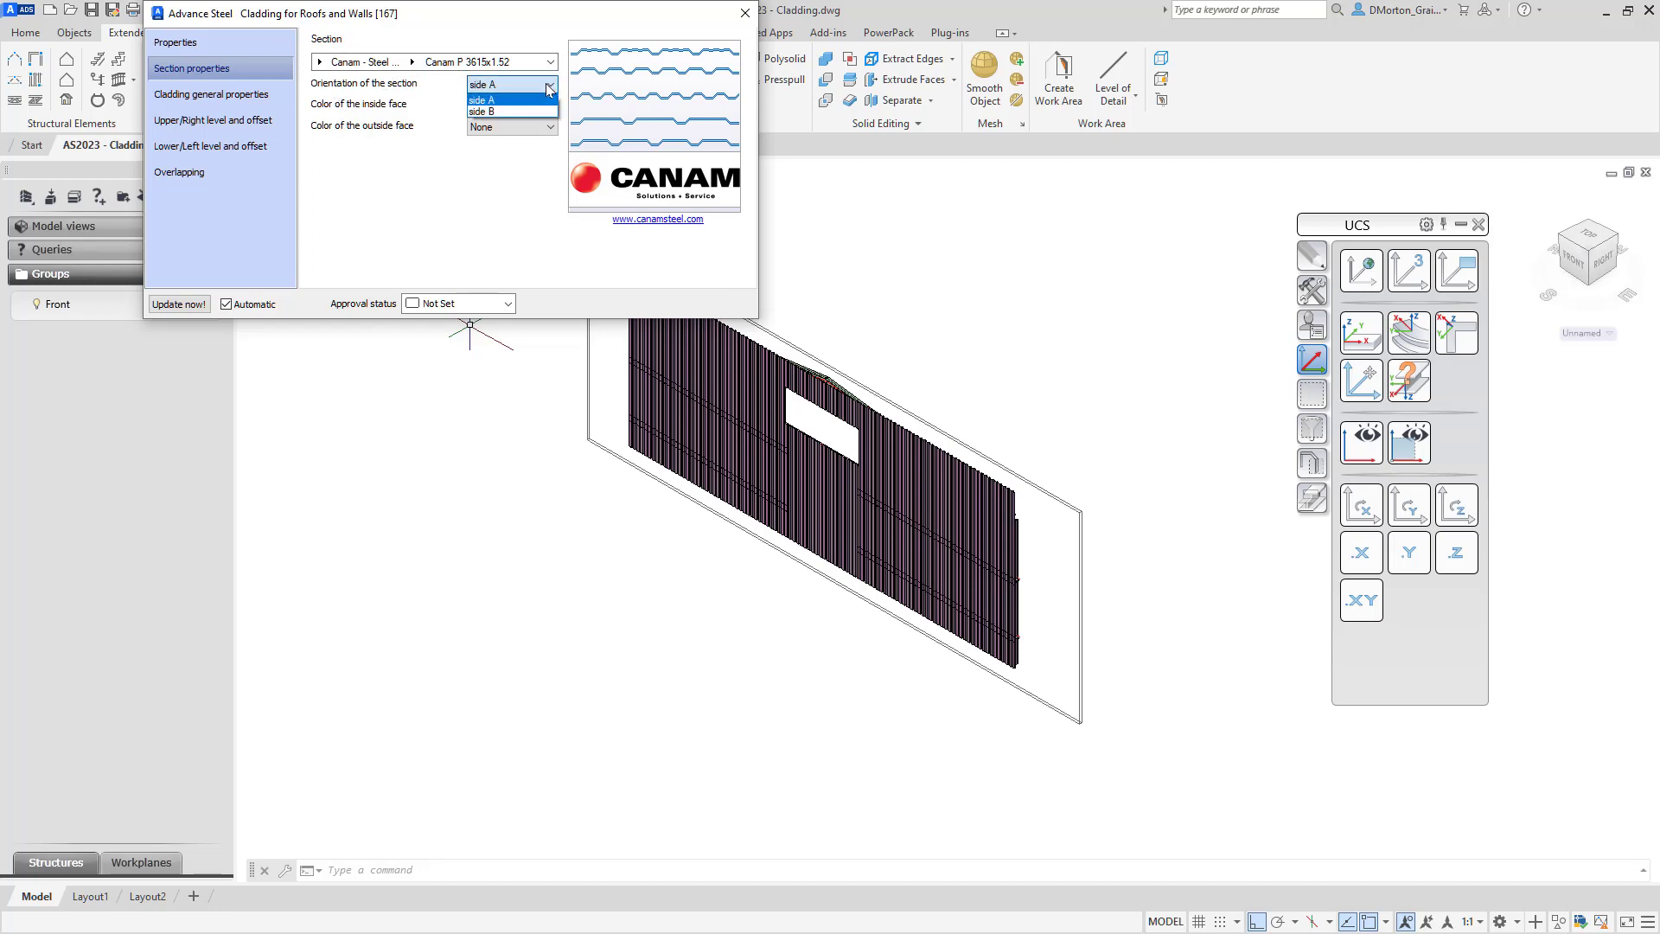
{"action": "left_click", "coordinate": [547, 87]}
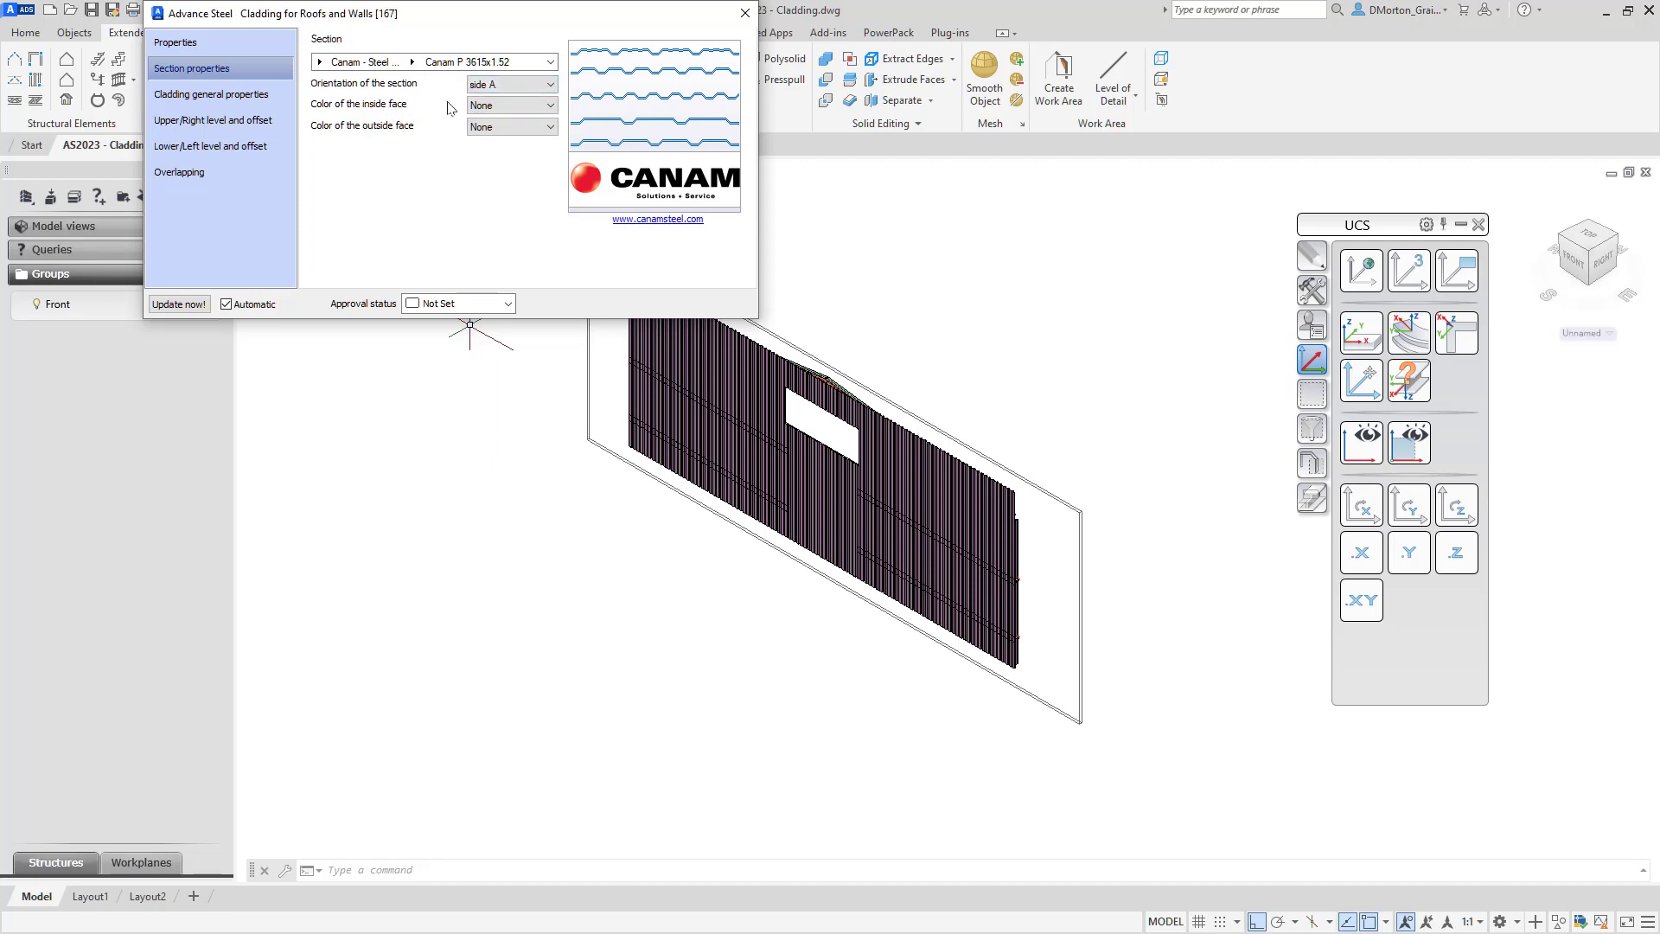
{"action": "left_click", "coordinate": [550, 105]}
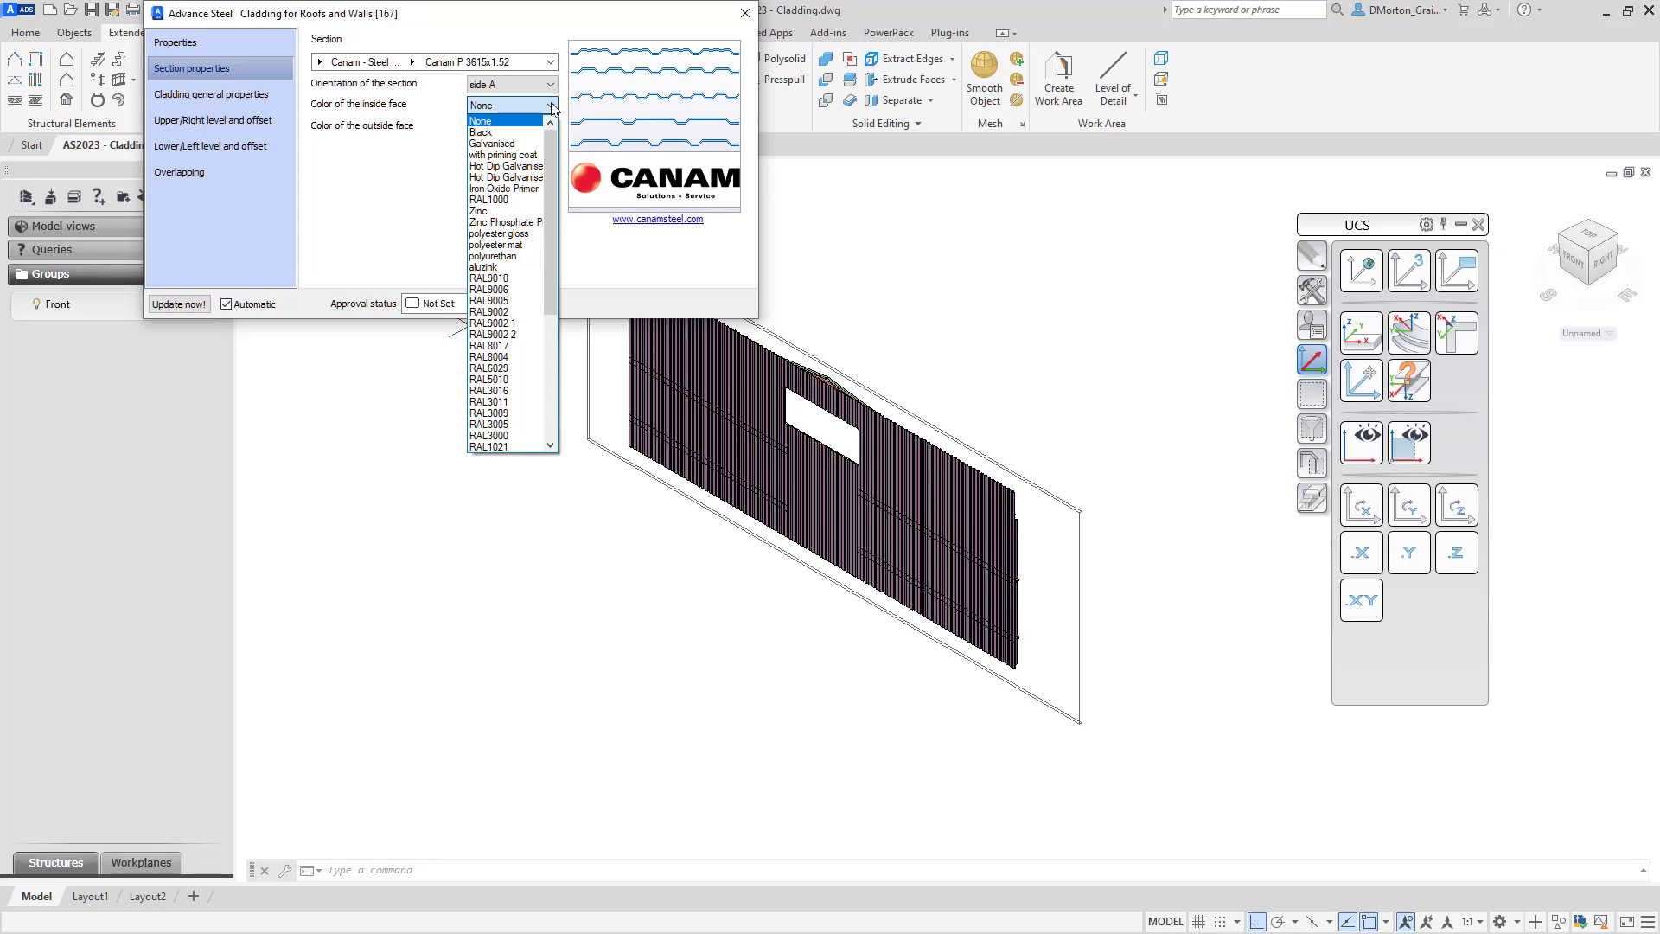
{"action": "mouse_move", "coordinate": [551, 135]}
{"action": "left_mouse_down"}
{"action": "mouse_move", "coordinate": [551, 297]}
{"action": "mouse_move", "coordinate": [563, 130]}
{"action": "left_mouse_up"}
{"action": "left_click", "coordinate": [381, 188]}
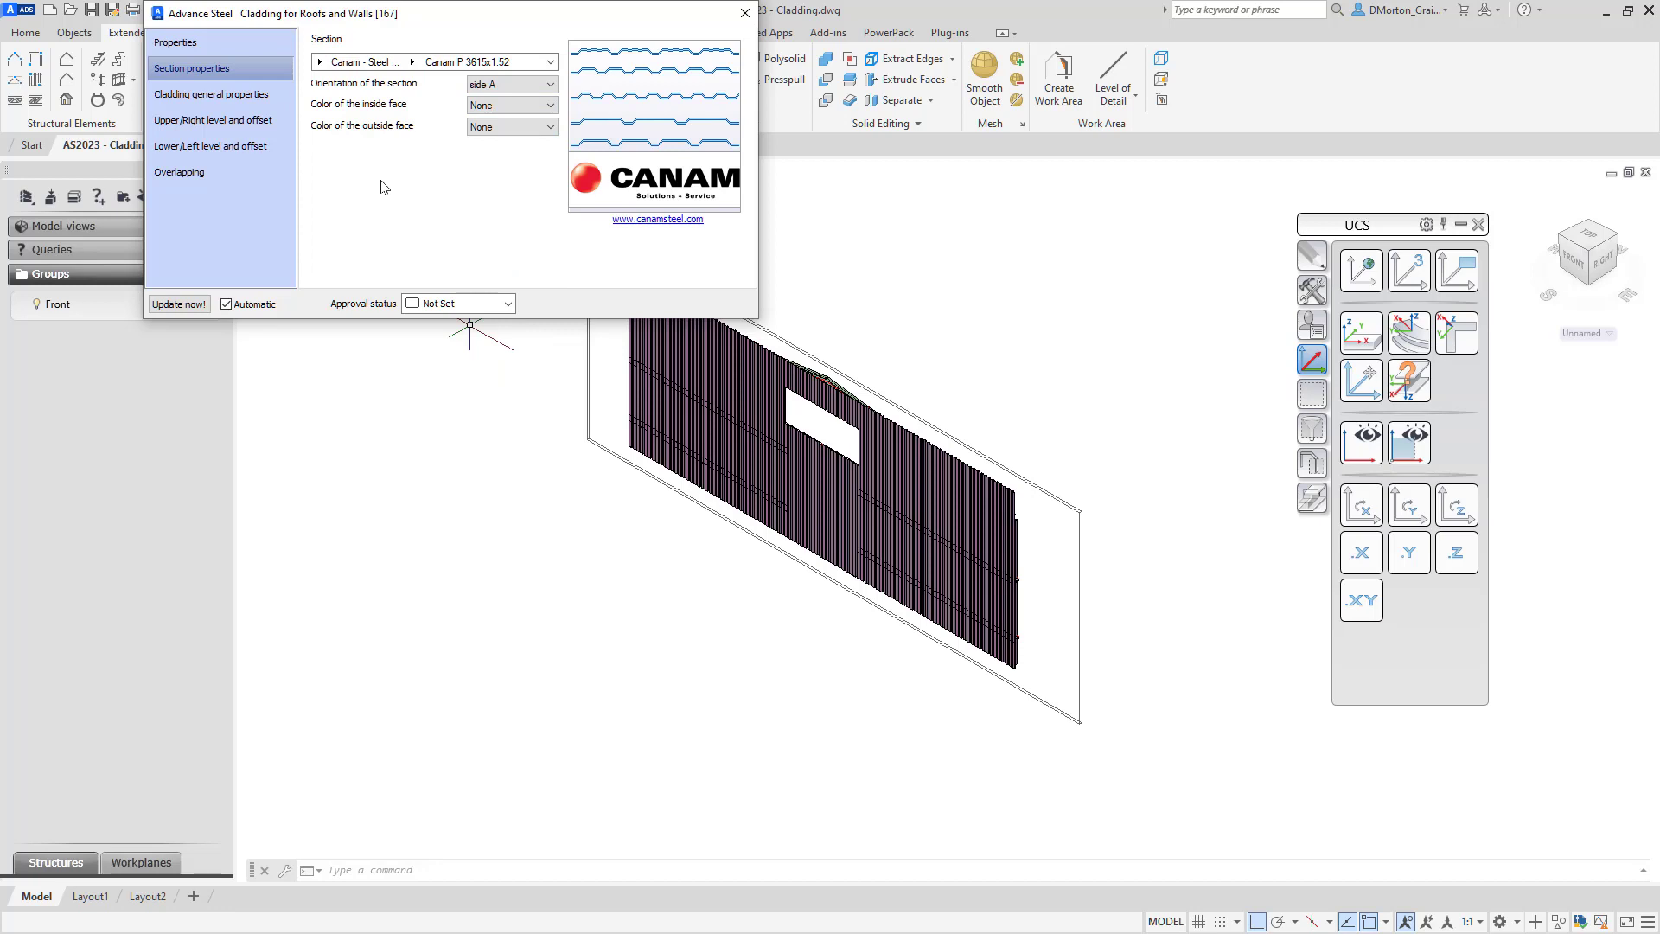
Switch the cladding direction to horizontal cladding and review the orientation choices it offers.
{"action": "left_click", "coordinate": [228, 96]}
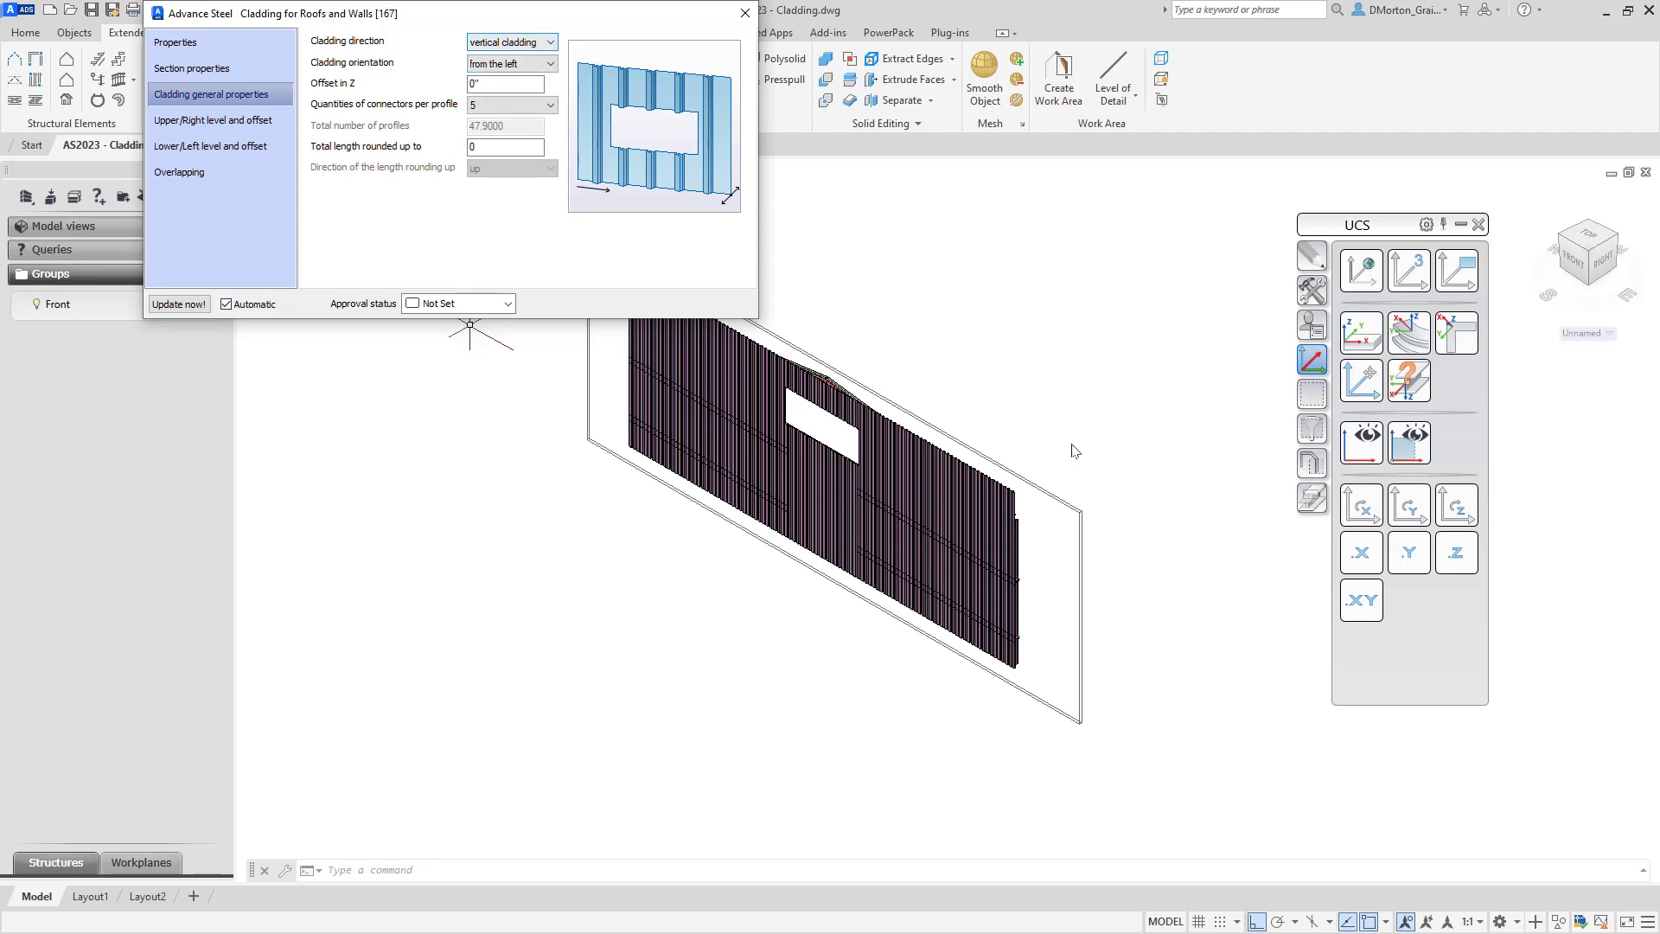
{"action": "scroll", "coordinate": [1056, 482], "scroll_direction": "up", "scroll_amount": 6}
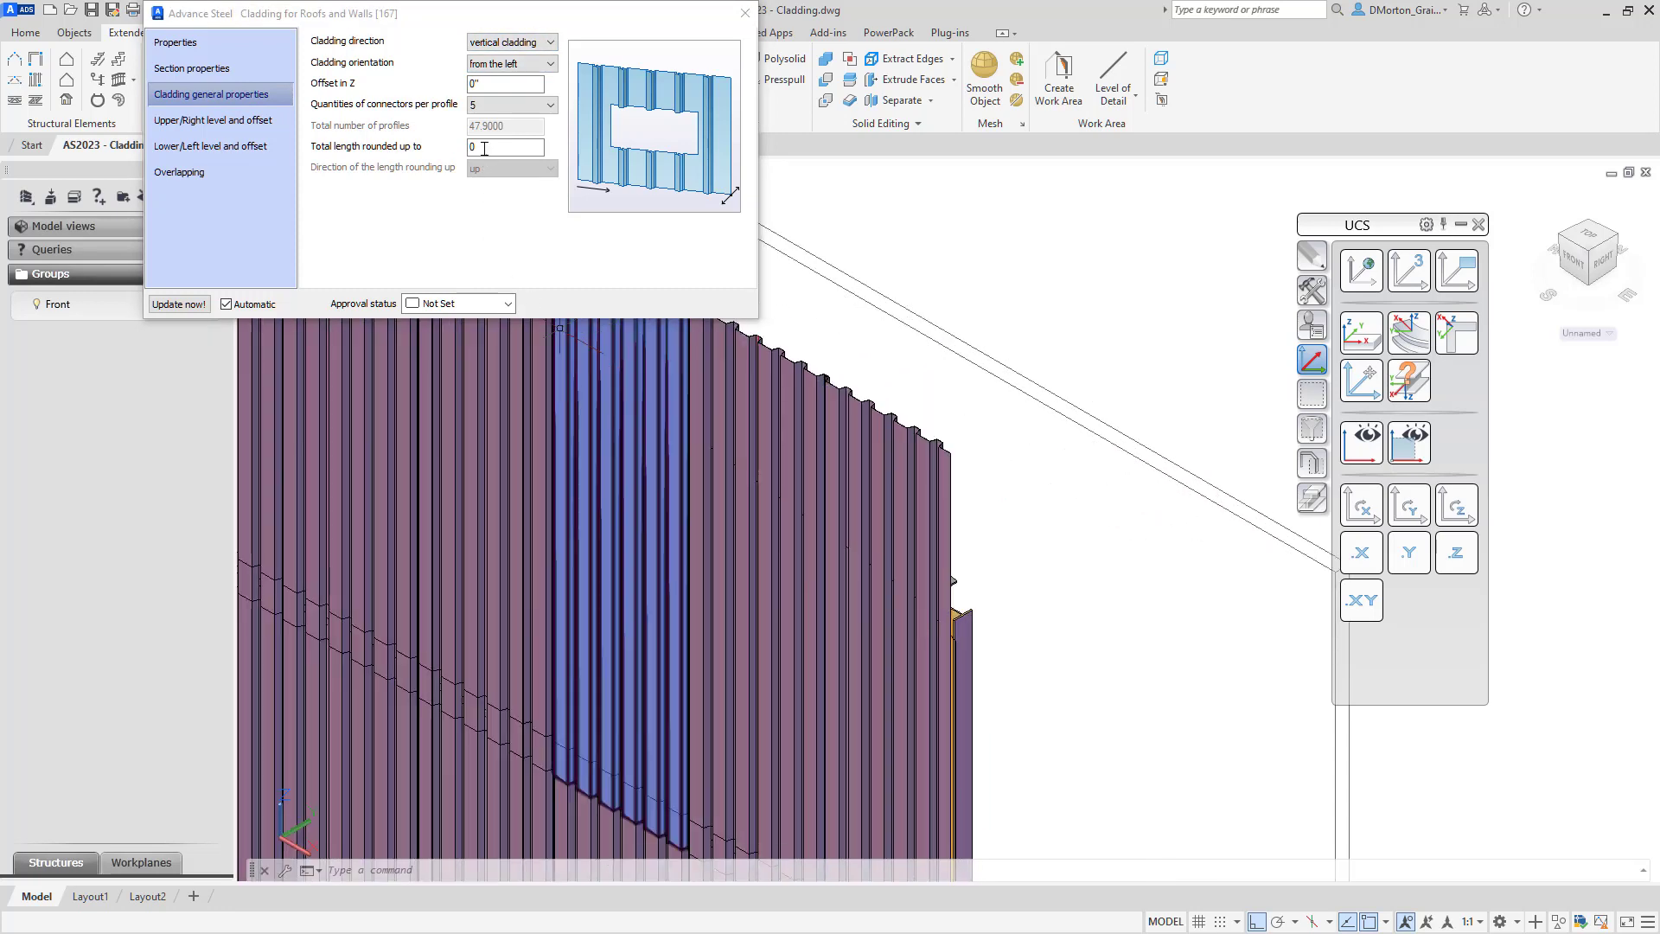
{"action": "left_click", "coordinate": [519, 42]}
{"action": "left_click", "coordinate": [516, 69]}
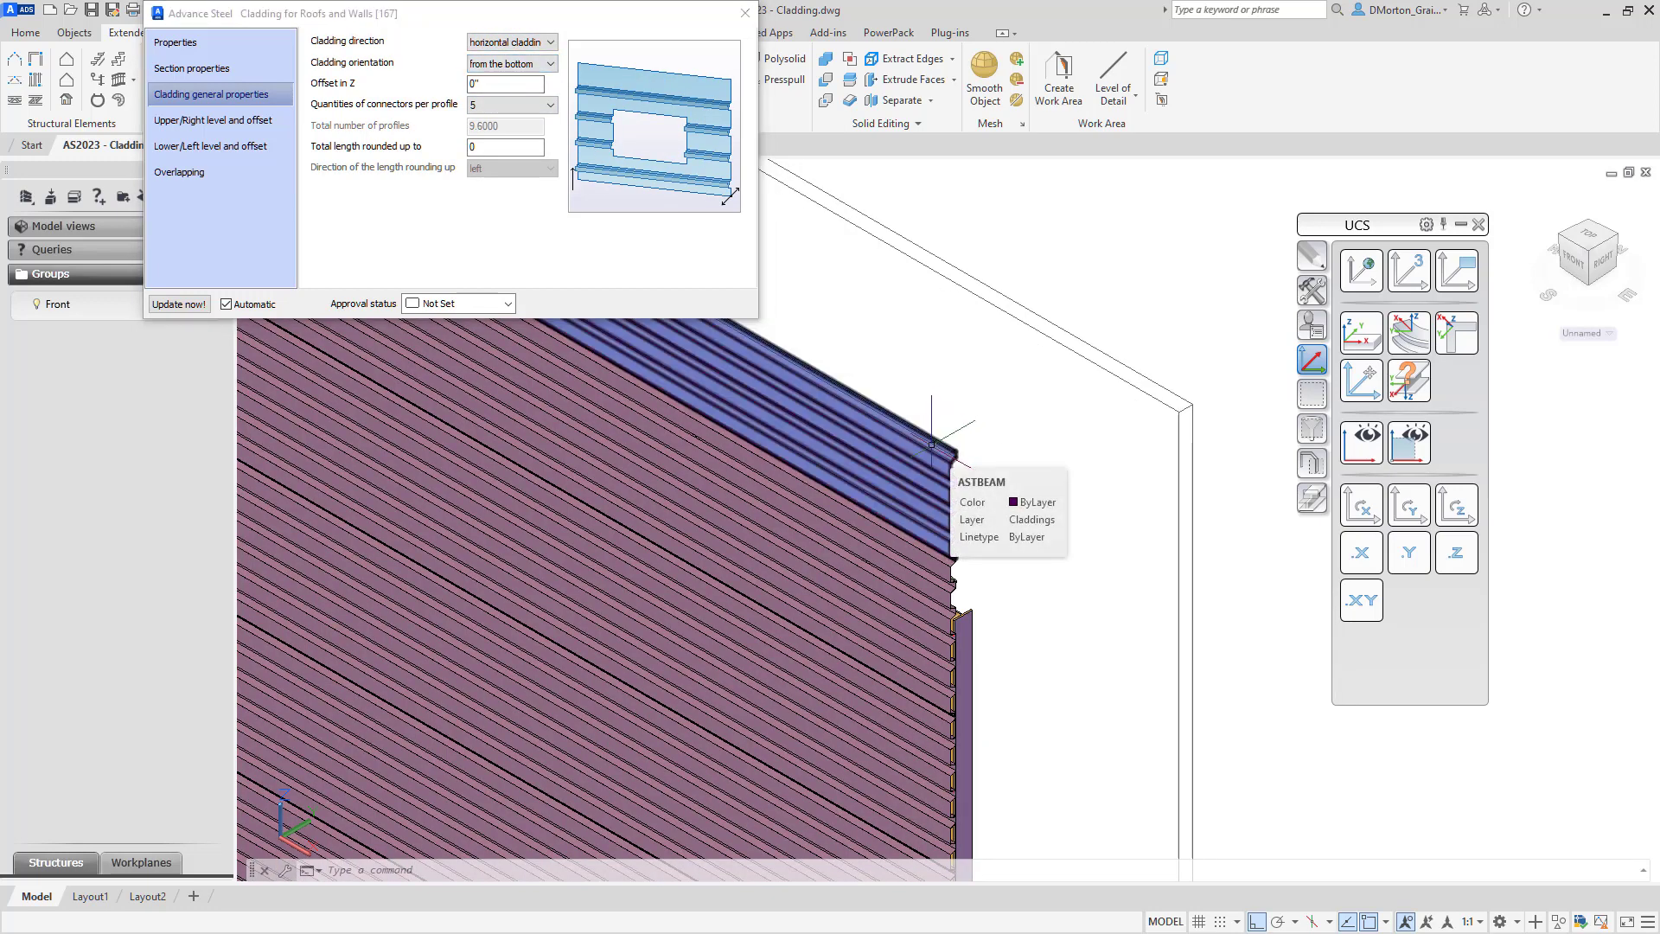
{"action": "left_click", "coordinate": [551, 64]}
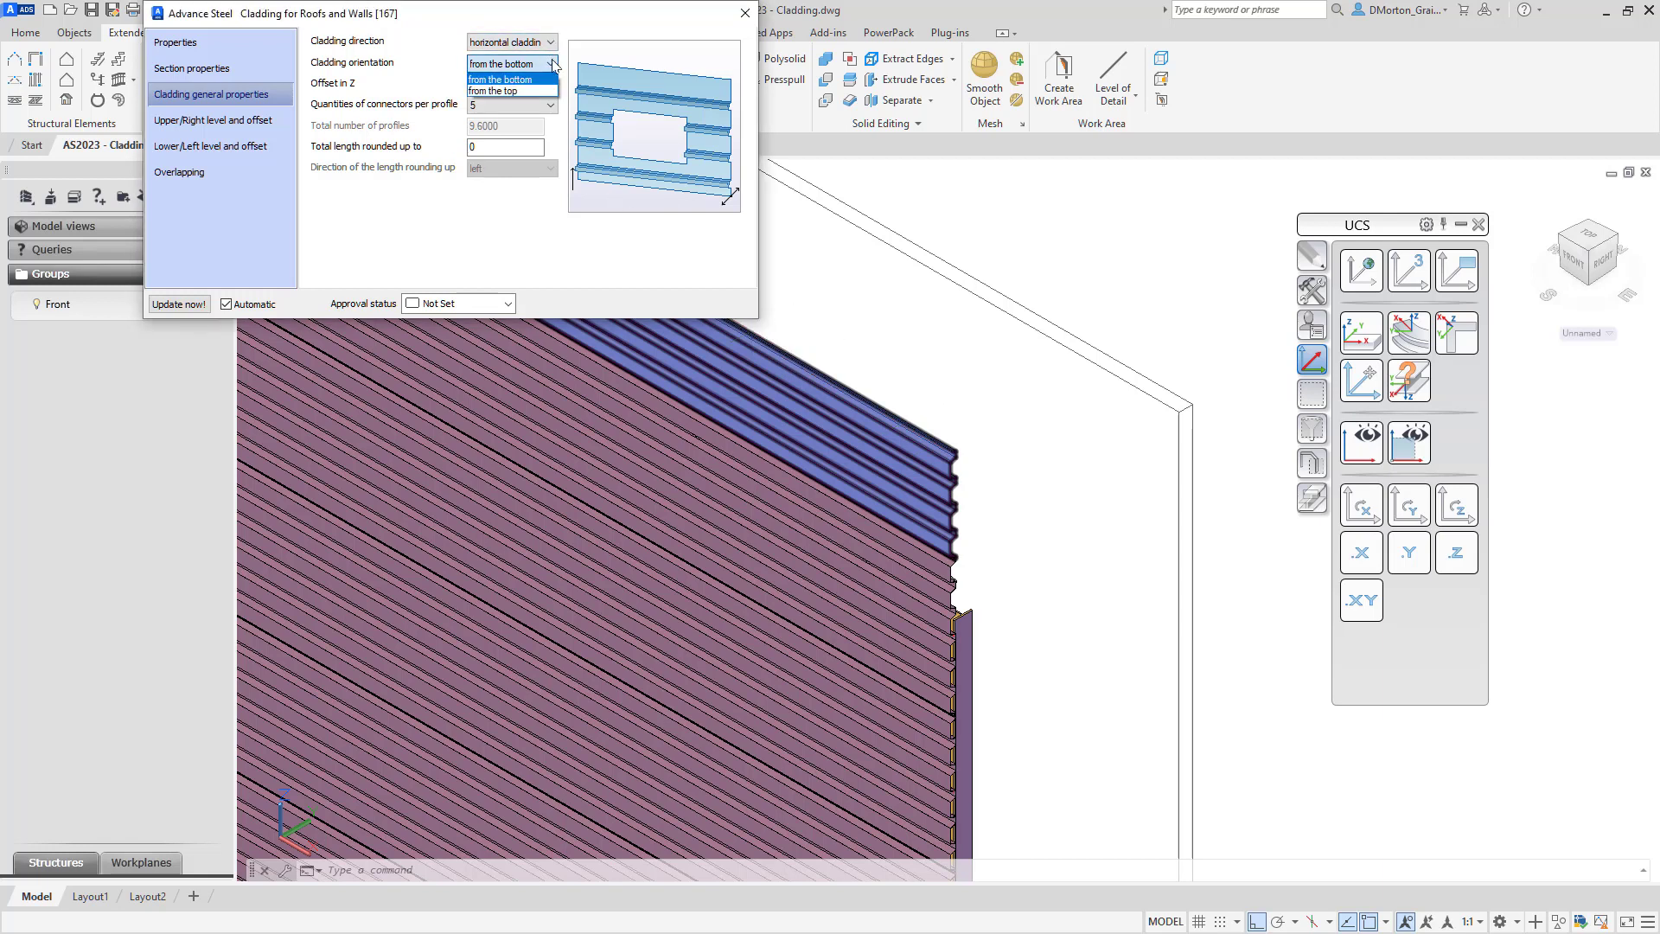
{"action": "left_click", "coordinate": [551, 64]}
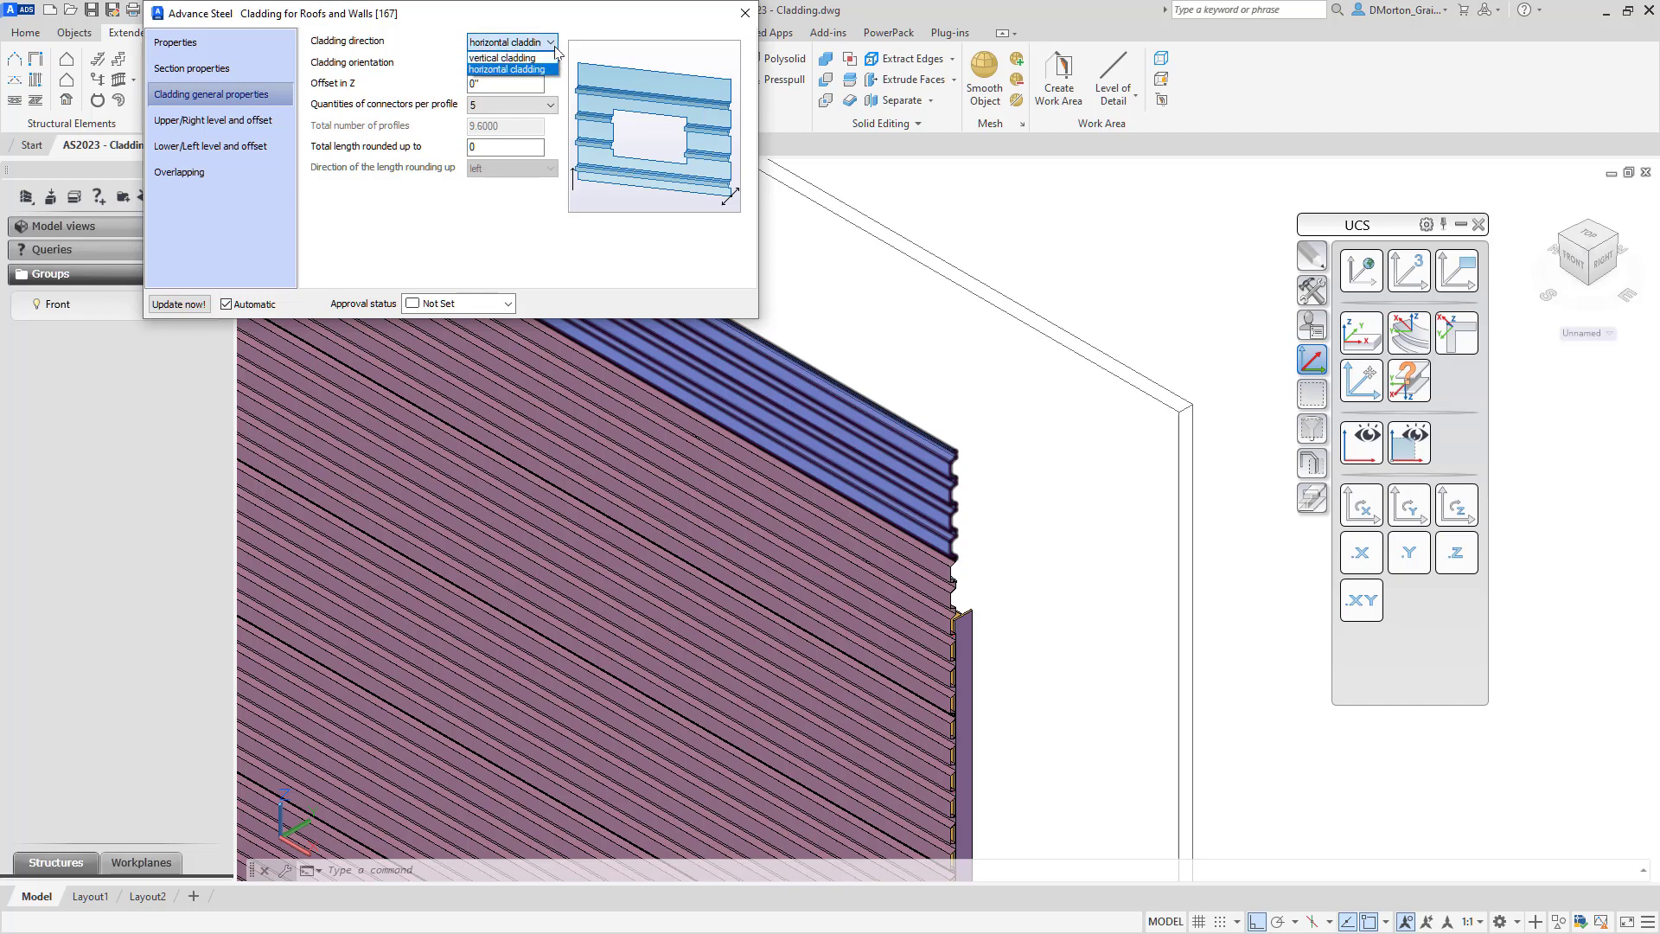
Return the cladding direction to vertical cladding and review its left, right and center orientation choices.
{"action": "key", "text": "Down"}
{"action": "left_click", "coordinate": [550, 43]}
{"action": "left_click", "coordinate": [550, 43]}
{"action": "left_click", "coordinate": [548, 65]}
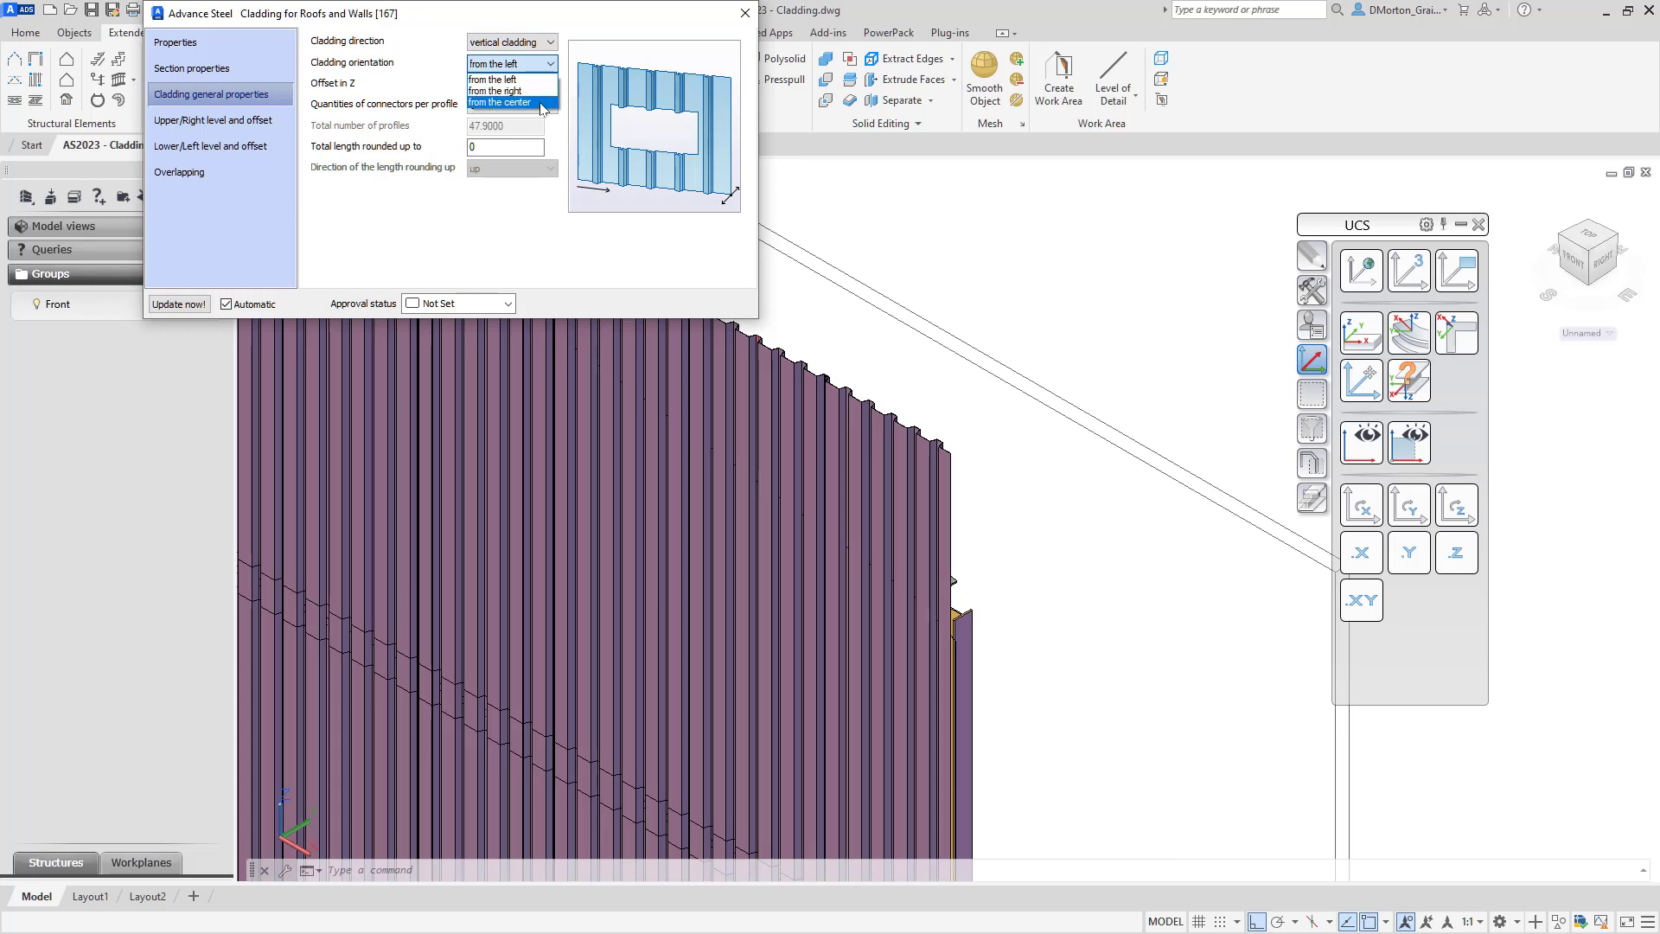
{"action": "left_click", "coordinate": [446, 71]}
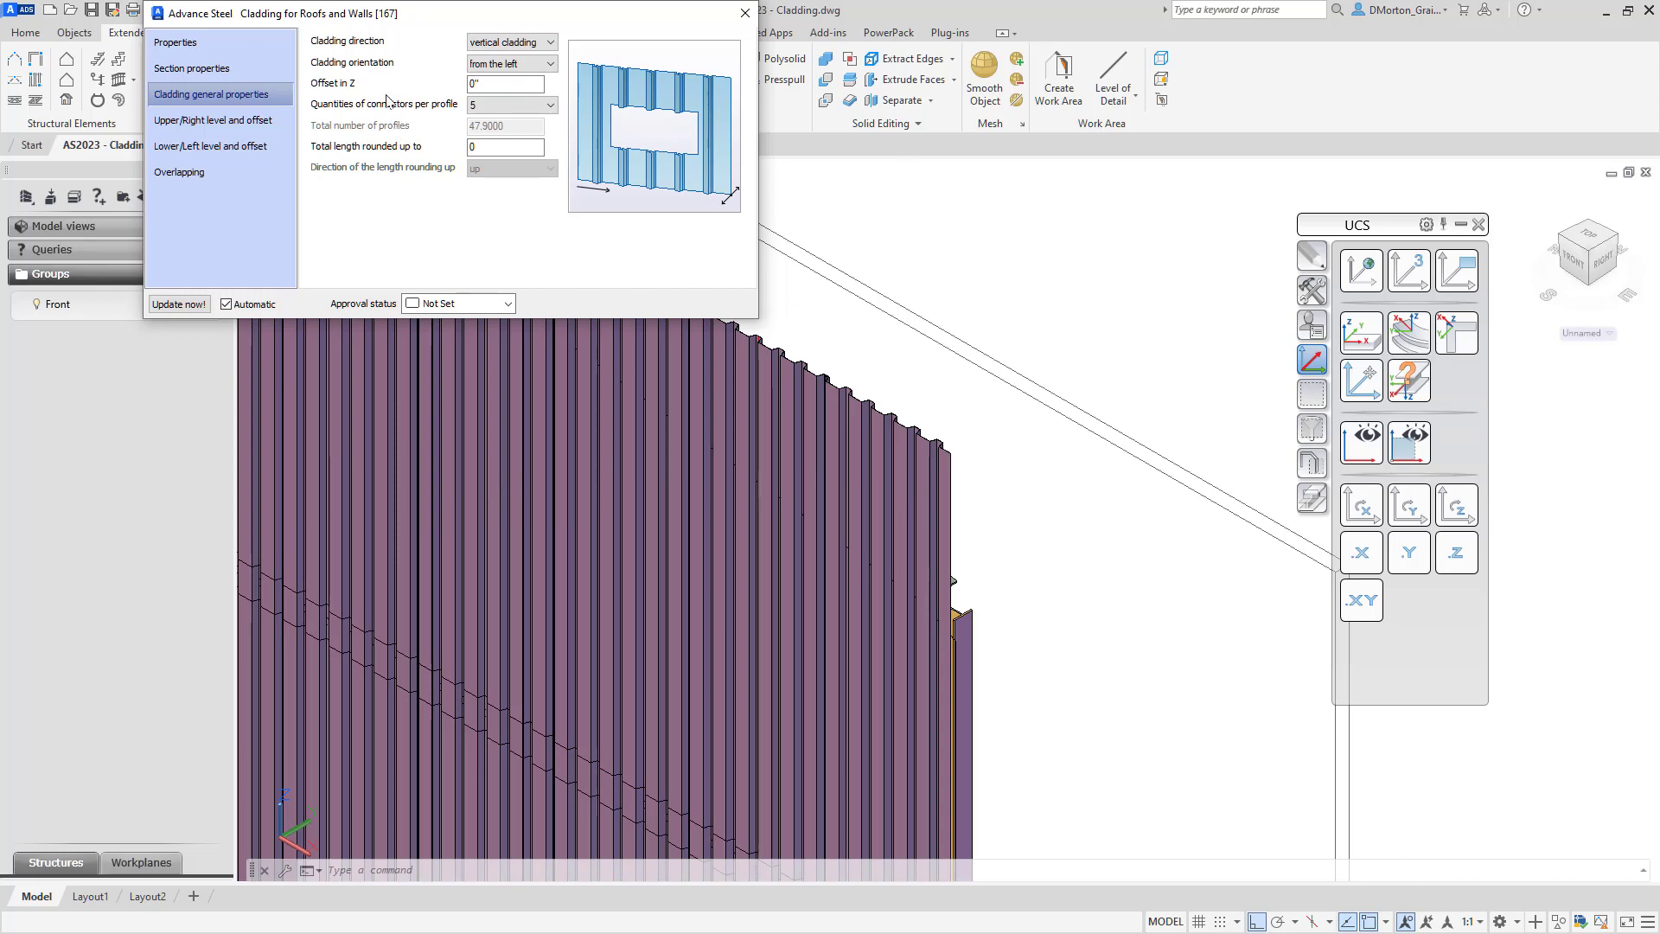
Set the cladding's offset in Z to 24 inches.
{"action": "double_click", "coordinate": [481, 84]}
{"action": "type", "text": "24"}
{"action": "left_click", "coordinate": [497, 149]}
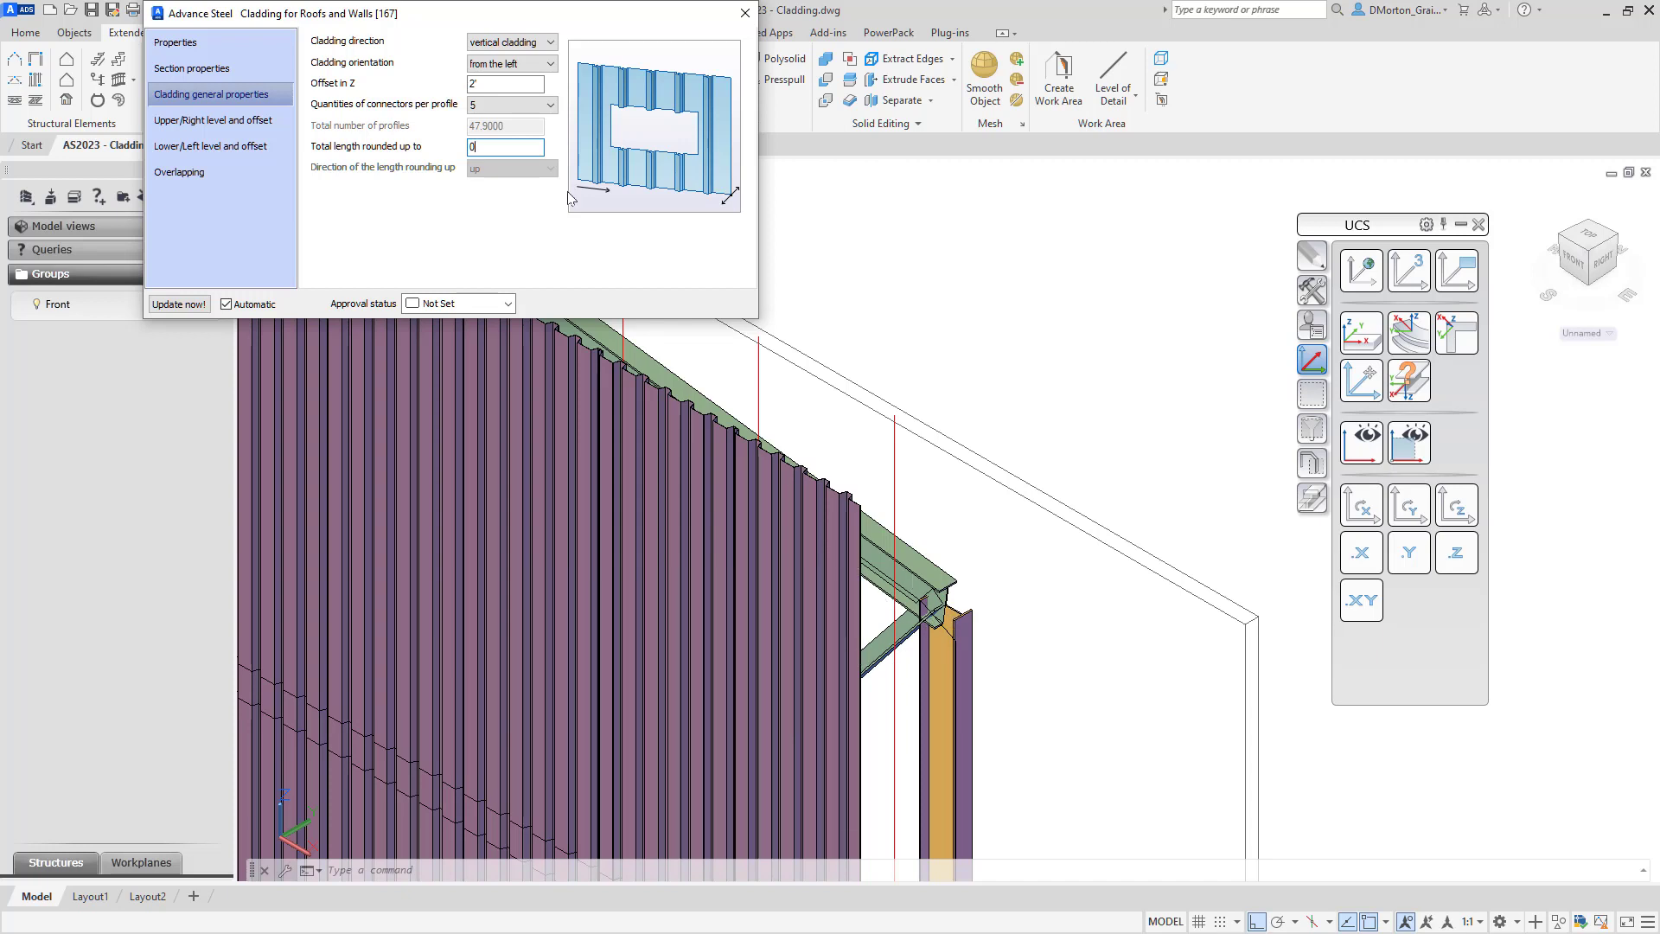
Reset the cladding's offset in Z to 0 and review the choices for connectors per profile.
{"action": "double_click", "coordinate": [485, 84]}
{"action": "type", "text": "0"}
{"action": "key", "text": "Tab"}
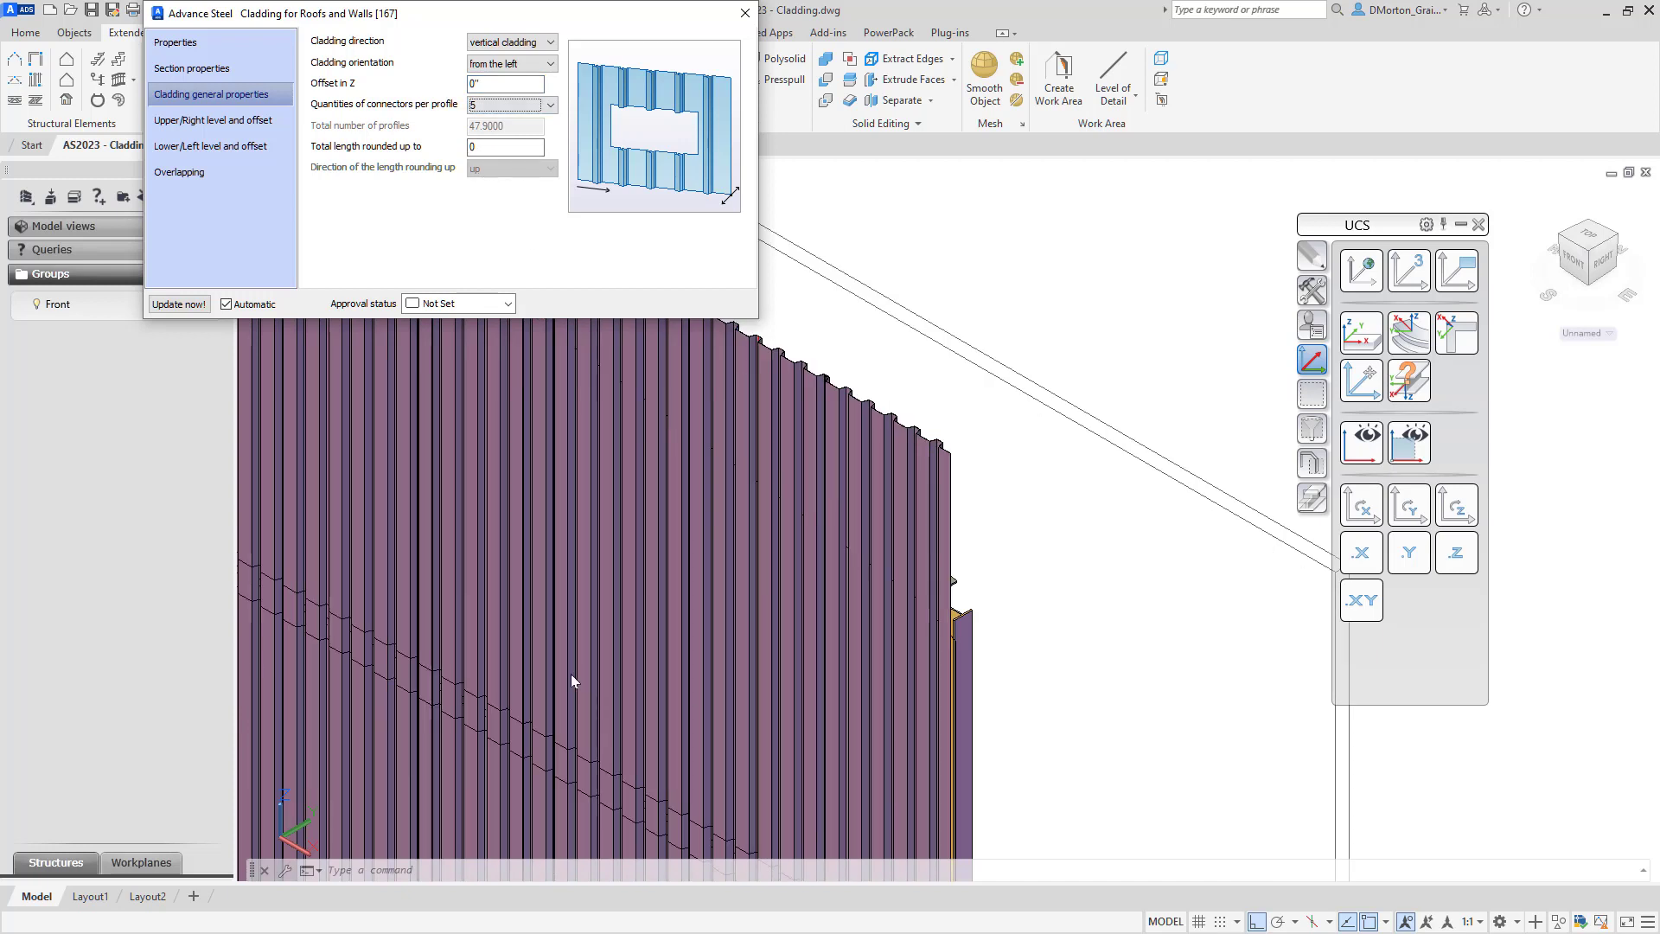
{"action": "left_click", "coordinate": [554, 110]}
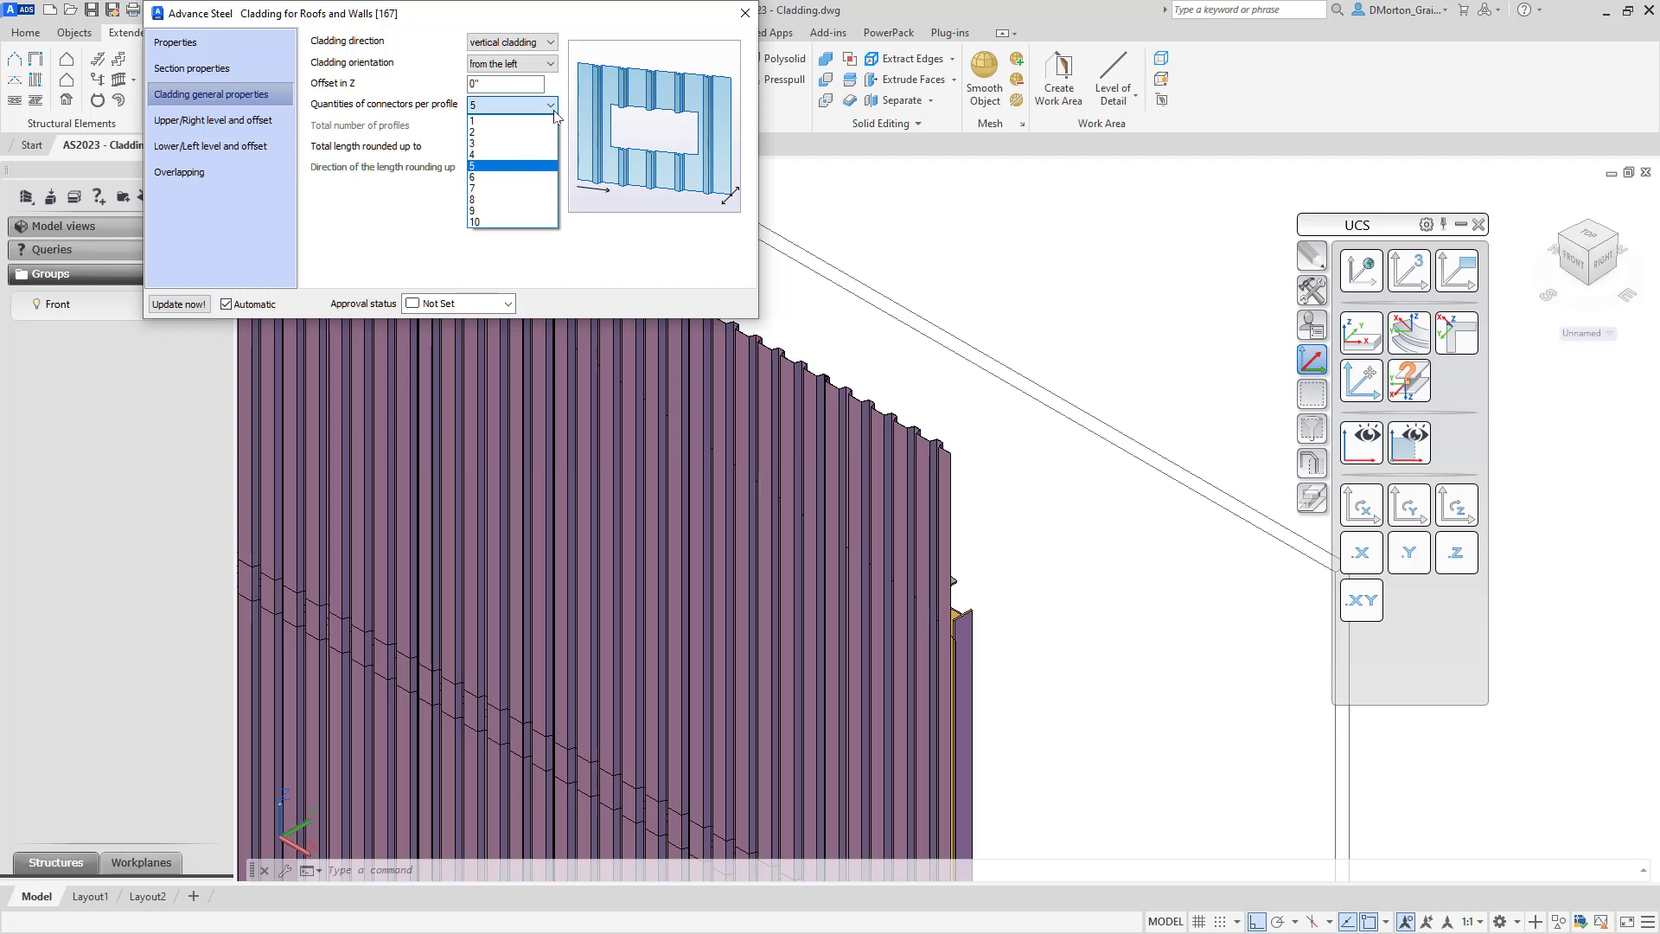
{"action": "left_click", "coordinate": [550, 105]}
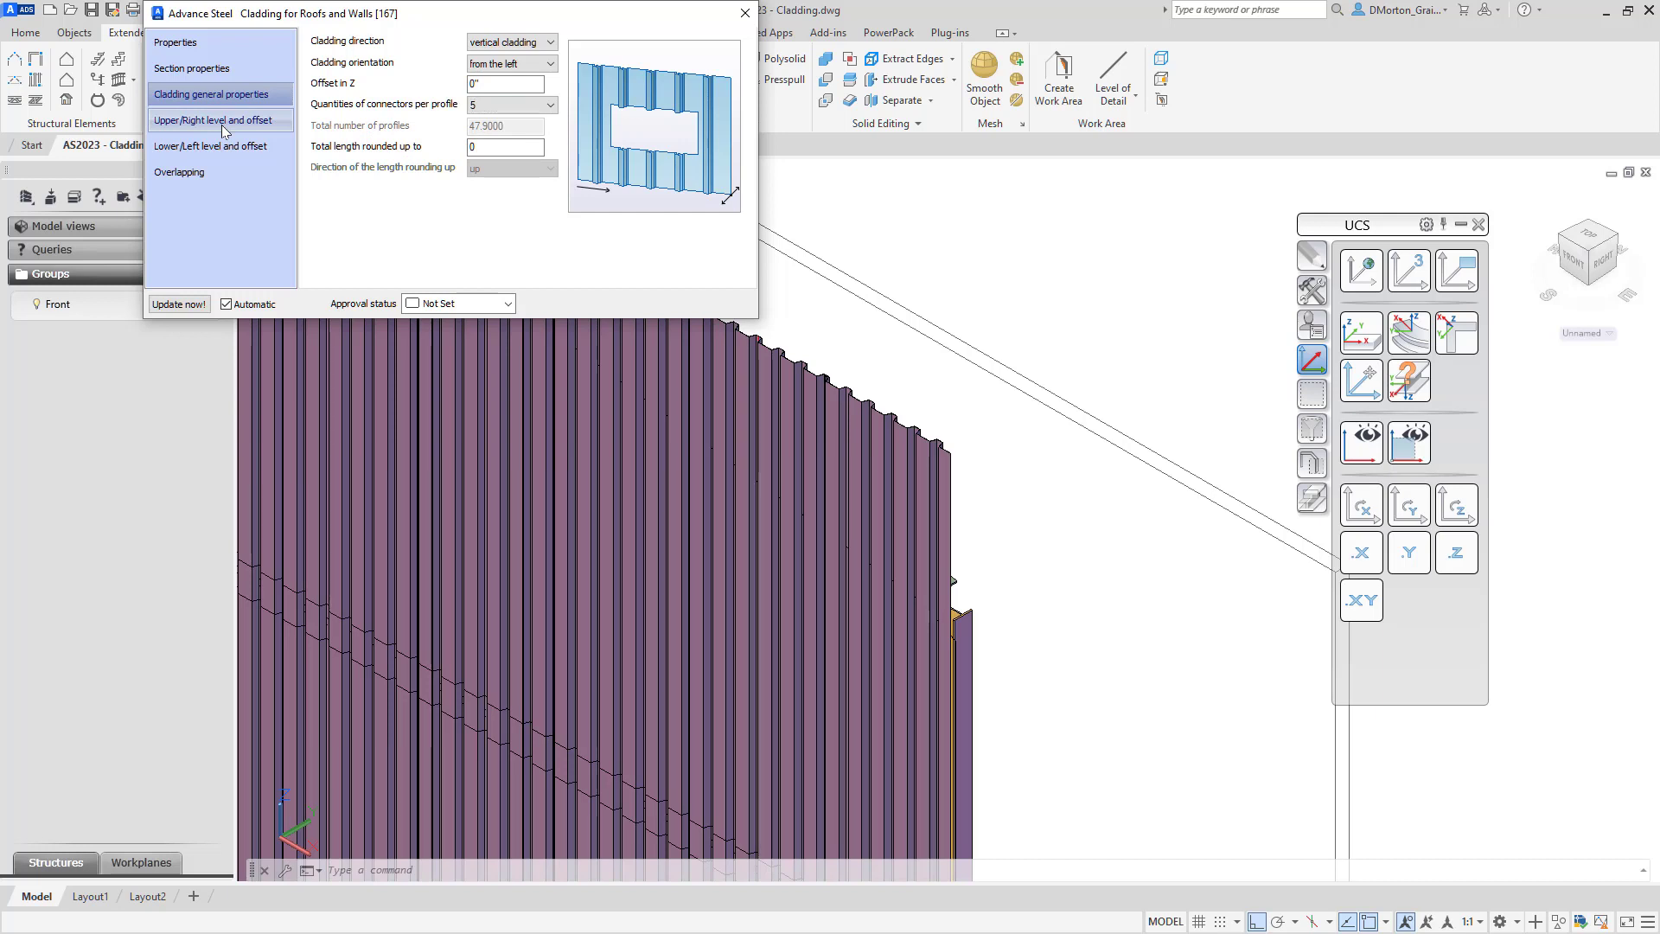
Set the upper/right level of the cladding to level according to slope, comparing it with the same level for all profiles.
{"action": "left_click", "coordinate": [222, 124]}
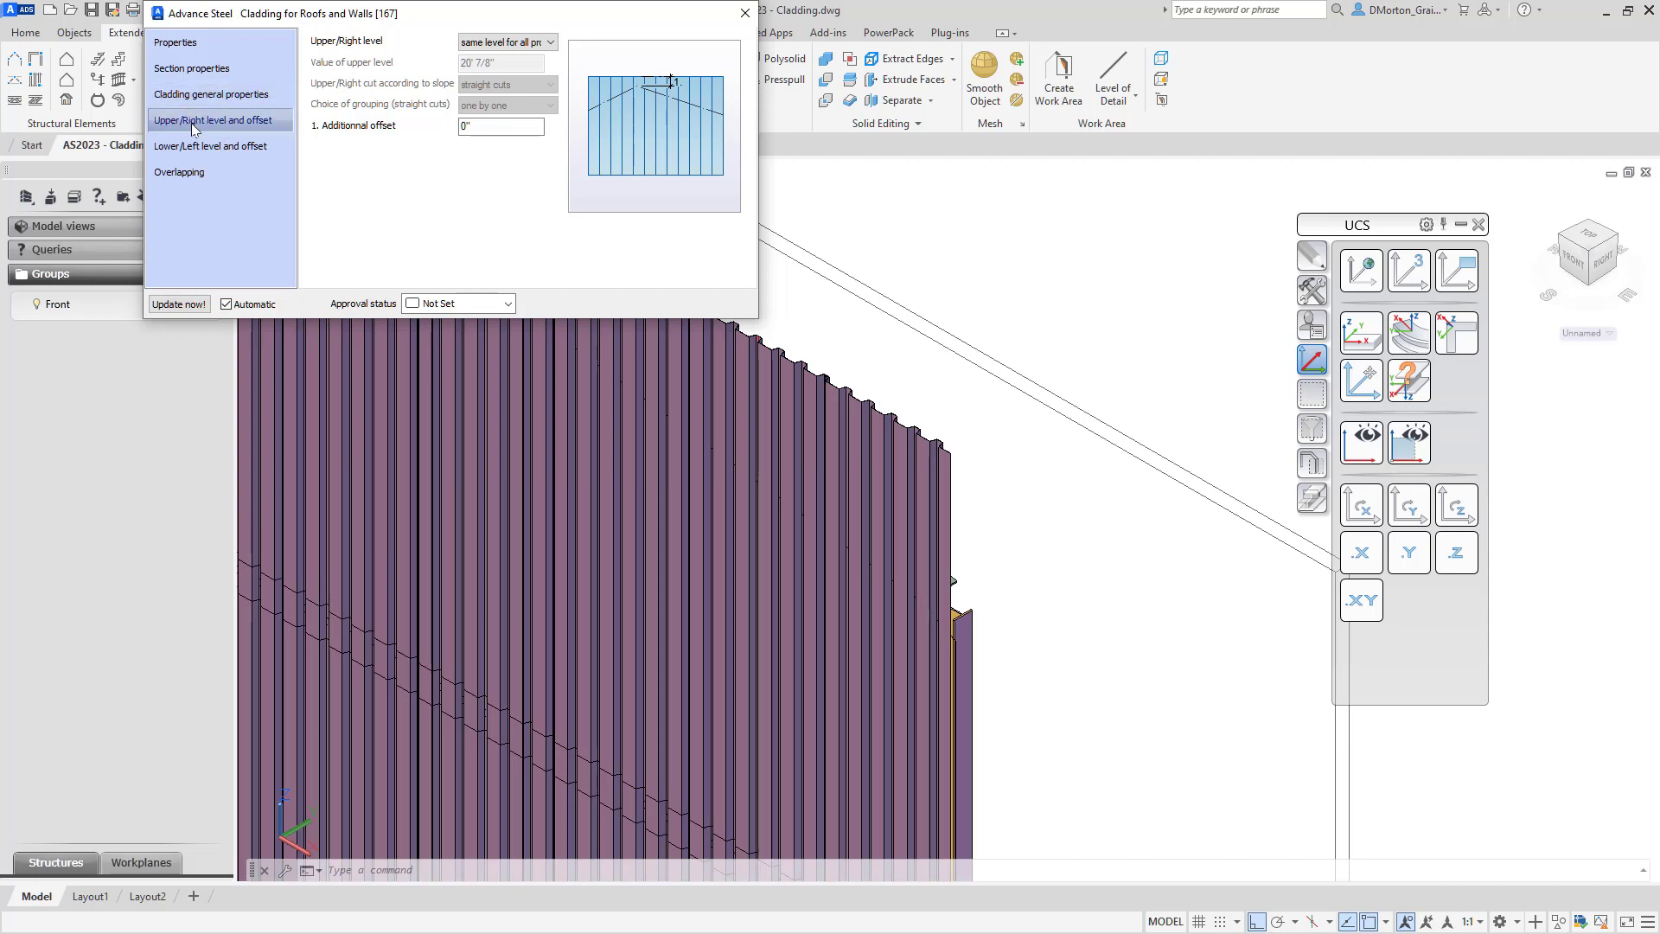
{"action": "left_click", "coordinate": [542, 44]}
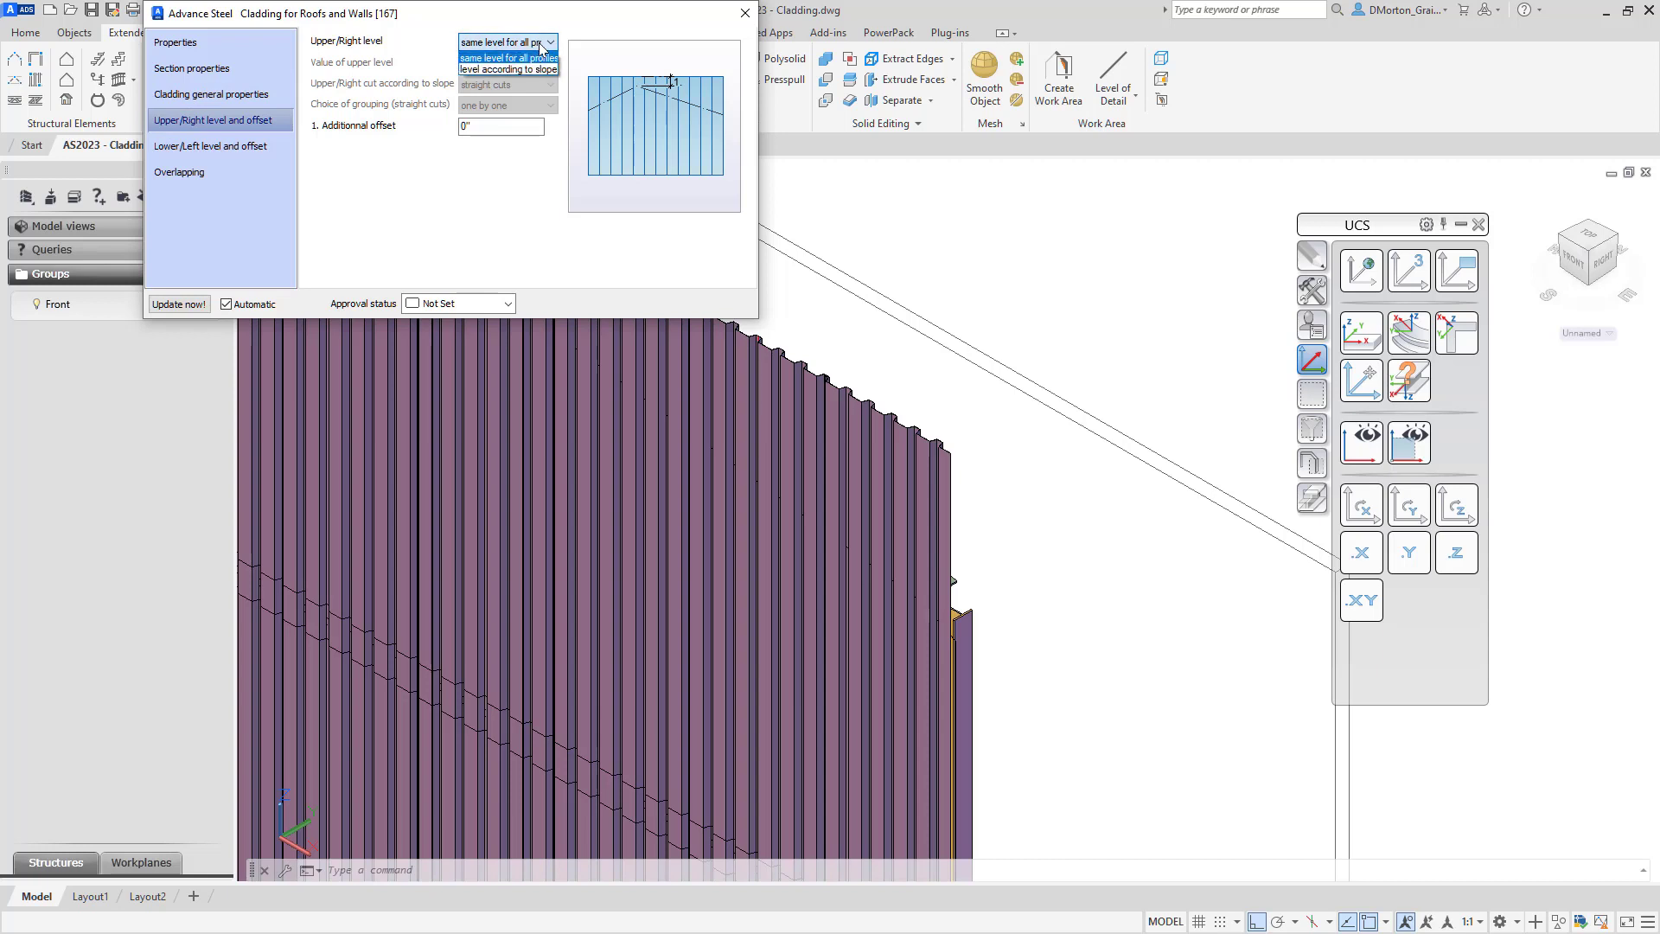
{"action": "key", "text": "Down"}
{"action": "key", "text": "Return"}
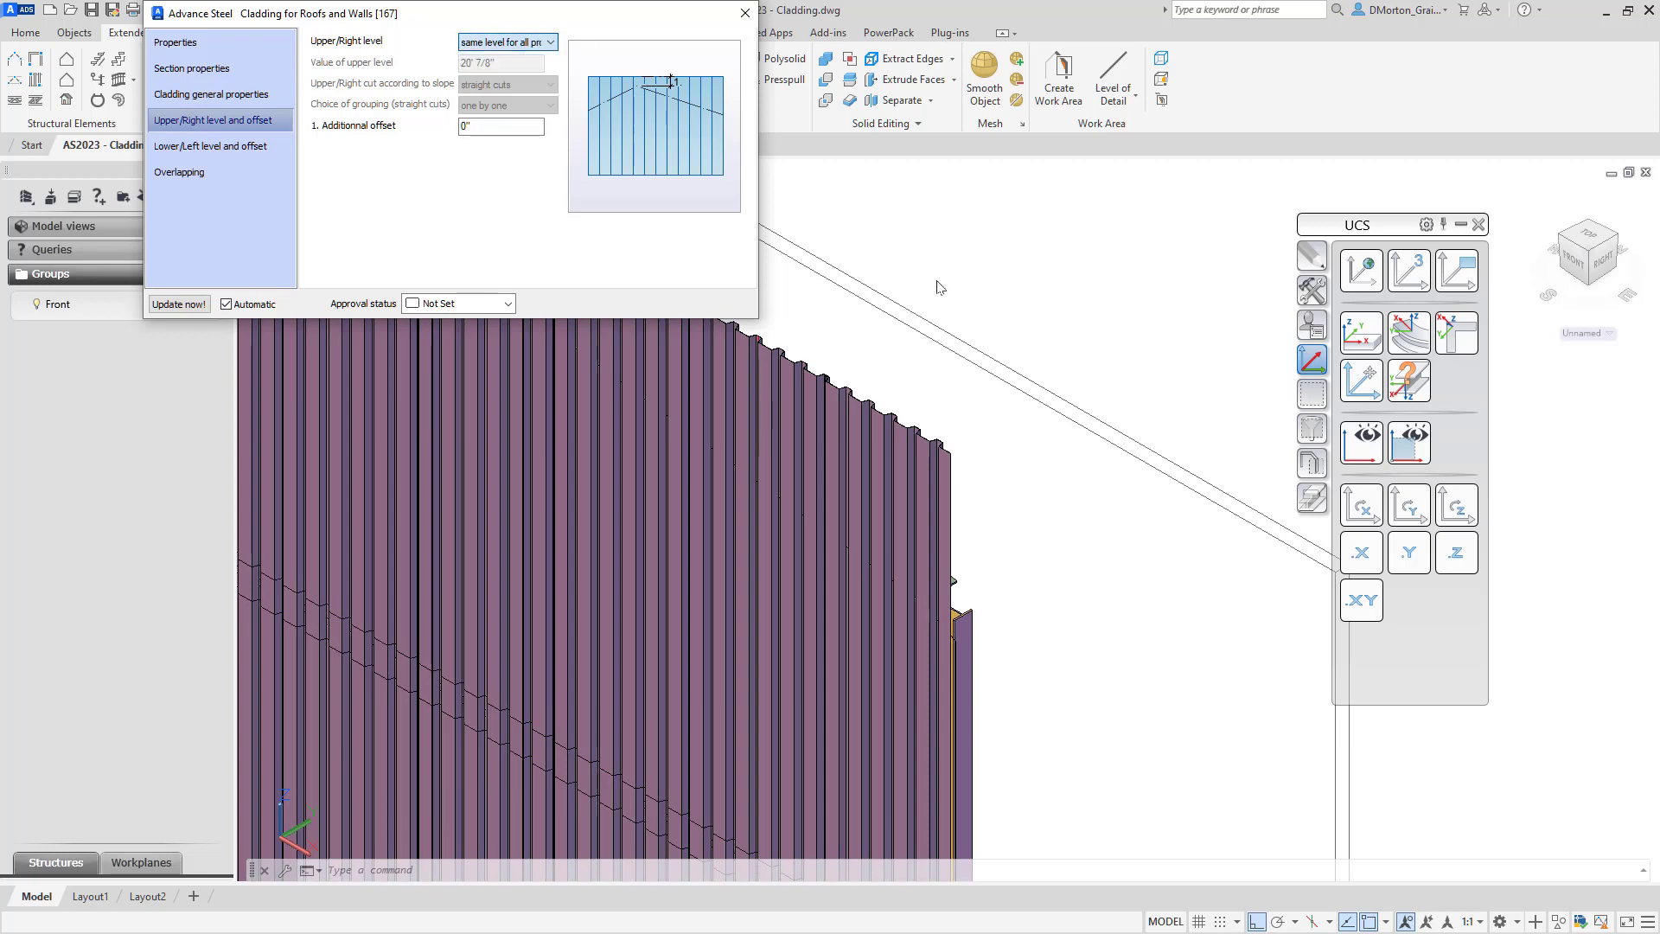
{"action": "scroll", "coordinate": [1147, 682], "scroll_direction": "down", "scroll_amount": 5}
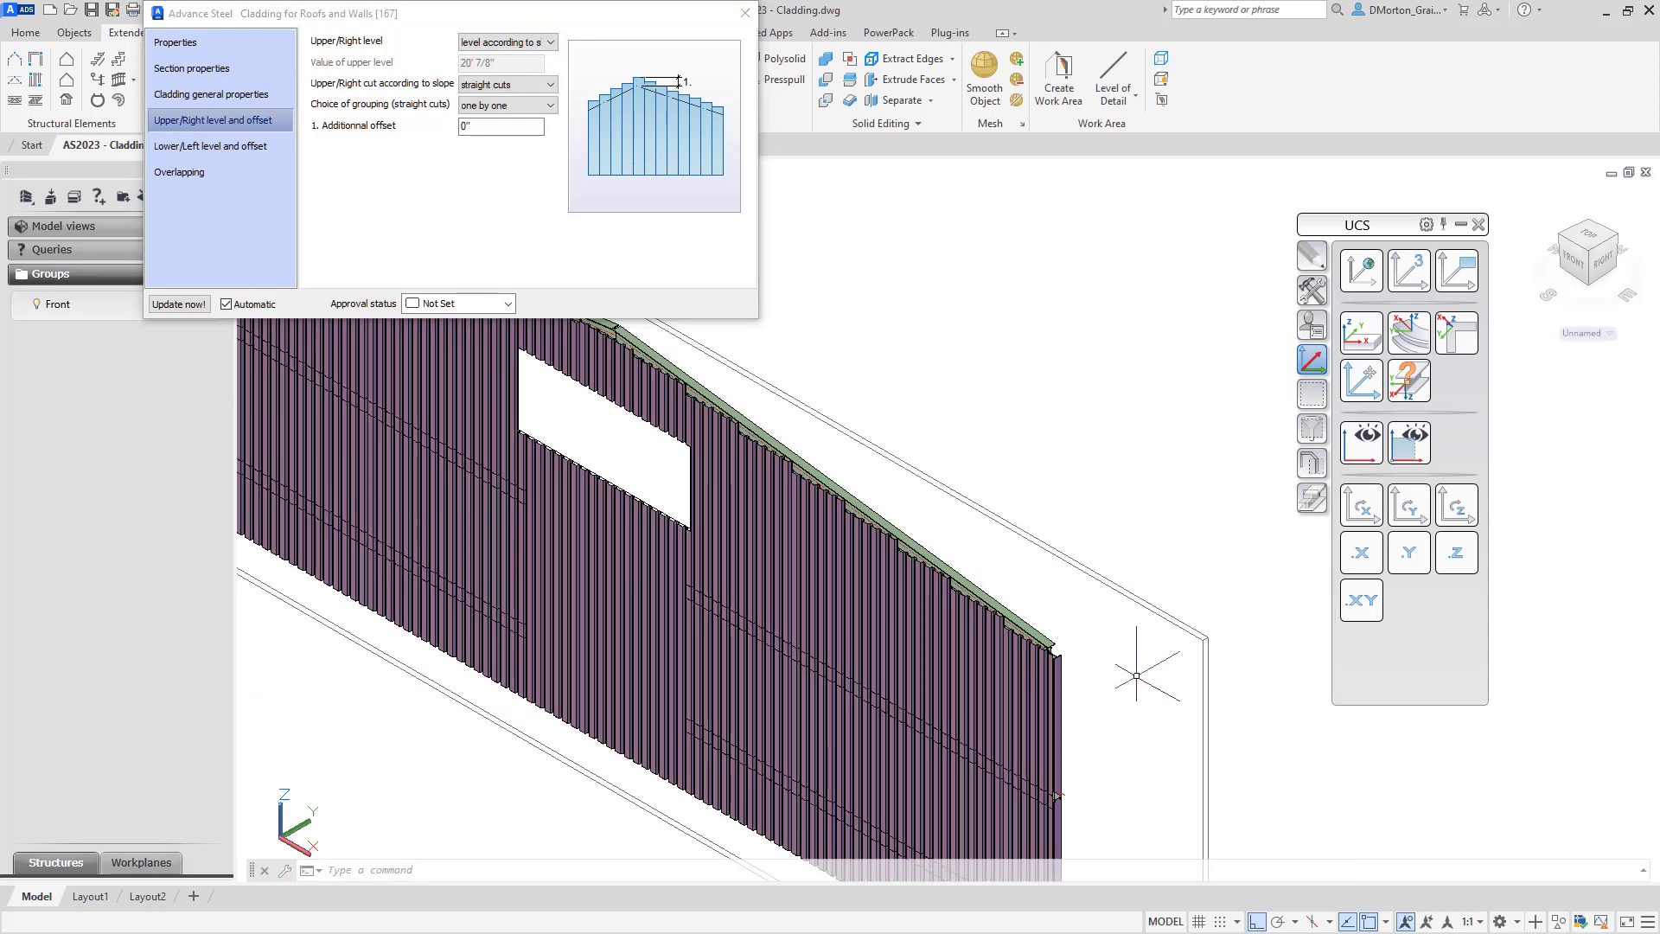
{"action": "left_click", "coordinate": [520, 43]}
{"action": "left_click", "coordinate": [502, 53]}
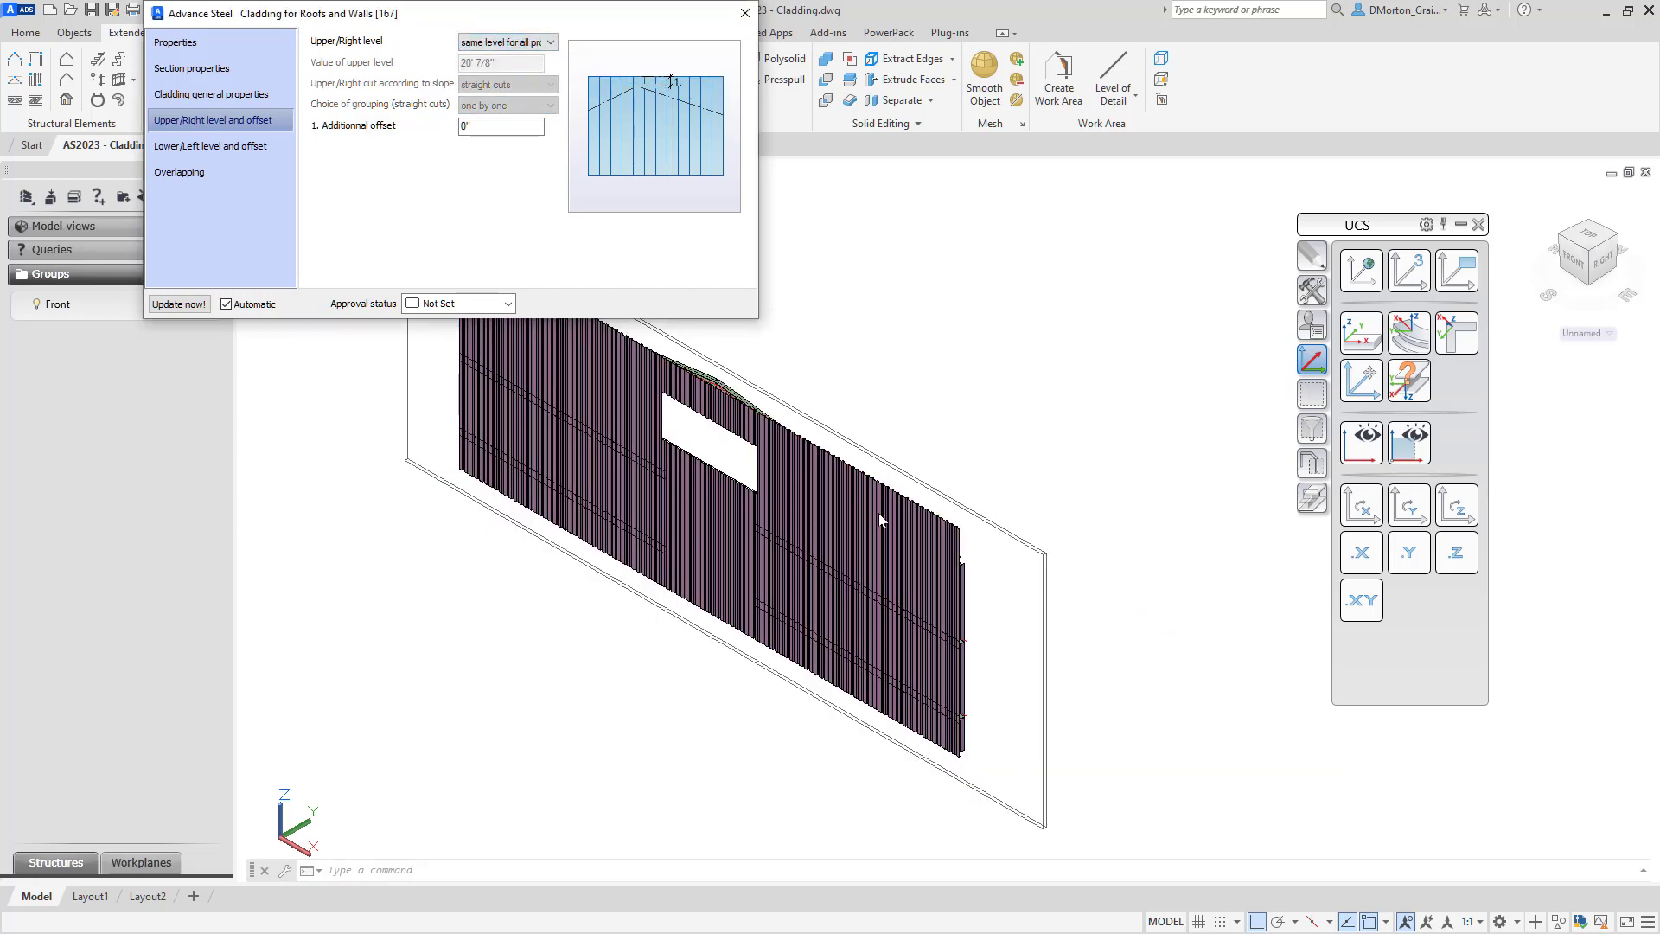
{"action": "left_click", "coordinate": [551, 43]}
{"action": "left_click", "coordinate": [531, 70]}
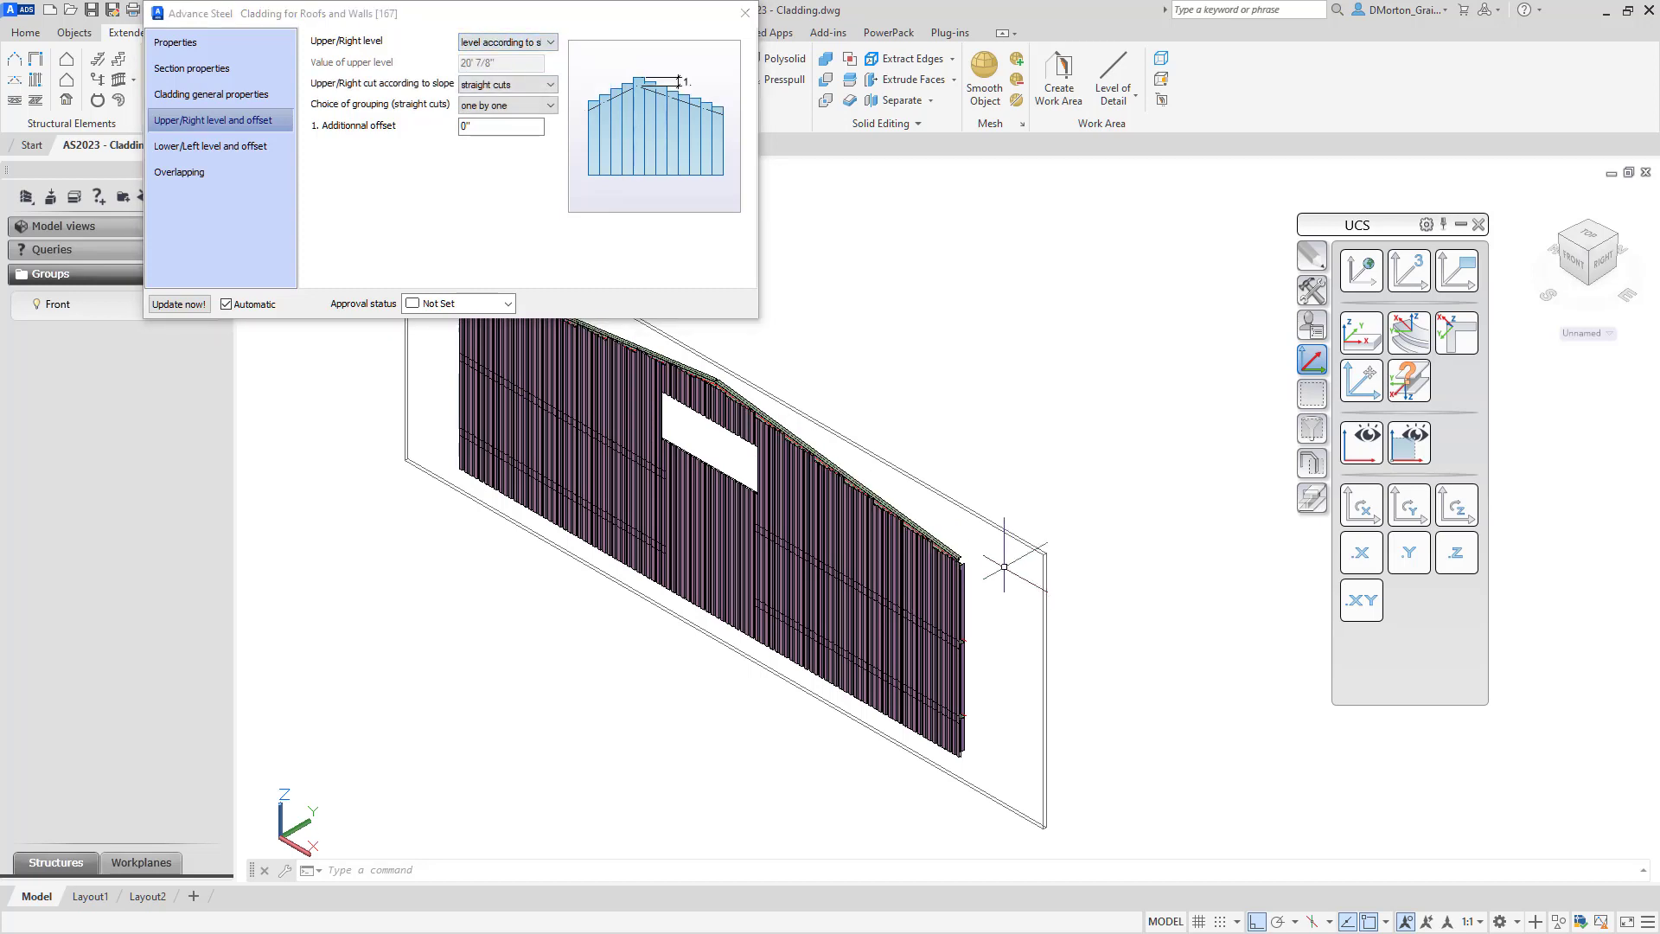
Inspect the stepped upper edge and change the upper/right cut according to slope to cut along slope.
{"action": "scroll", "coordinate": [869, 549], "scroll_direction": "up", "scroll_amount": 2}
{"action": "scroll", "coordinate": [869, 549], "scroll_direction": "up", "scroll_amount": 4}
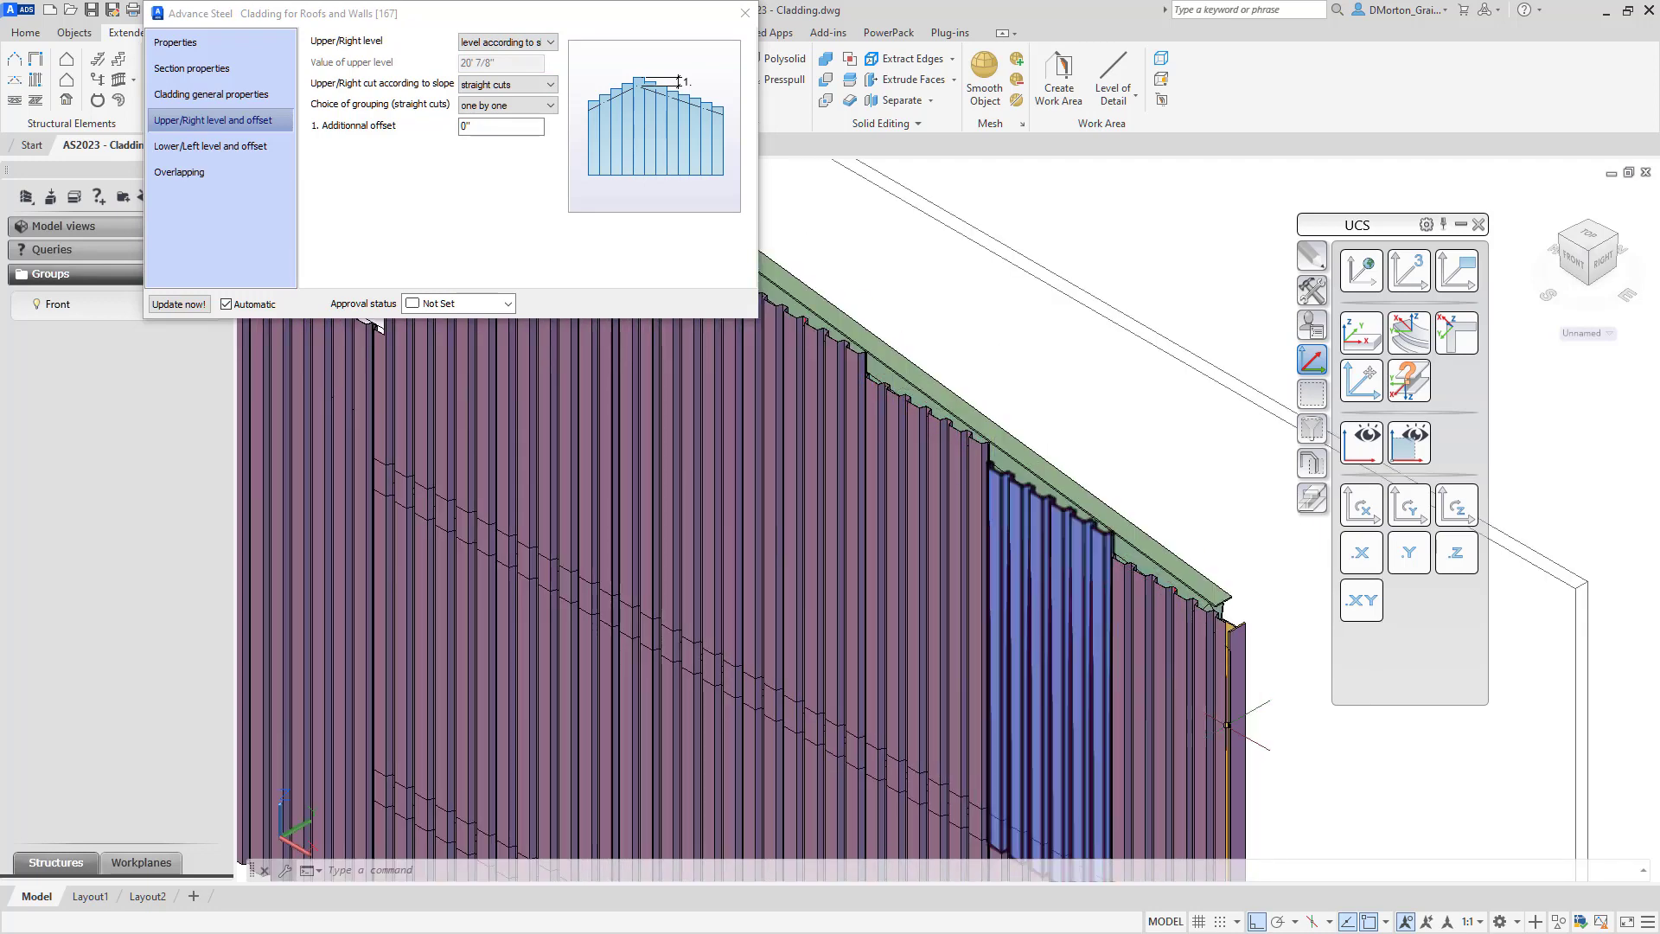
{"action": "scroll", "coordinate": [958, 452], "scroll_direction": "down", "scroll_amount": 6}
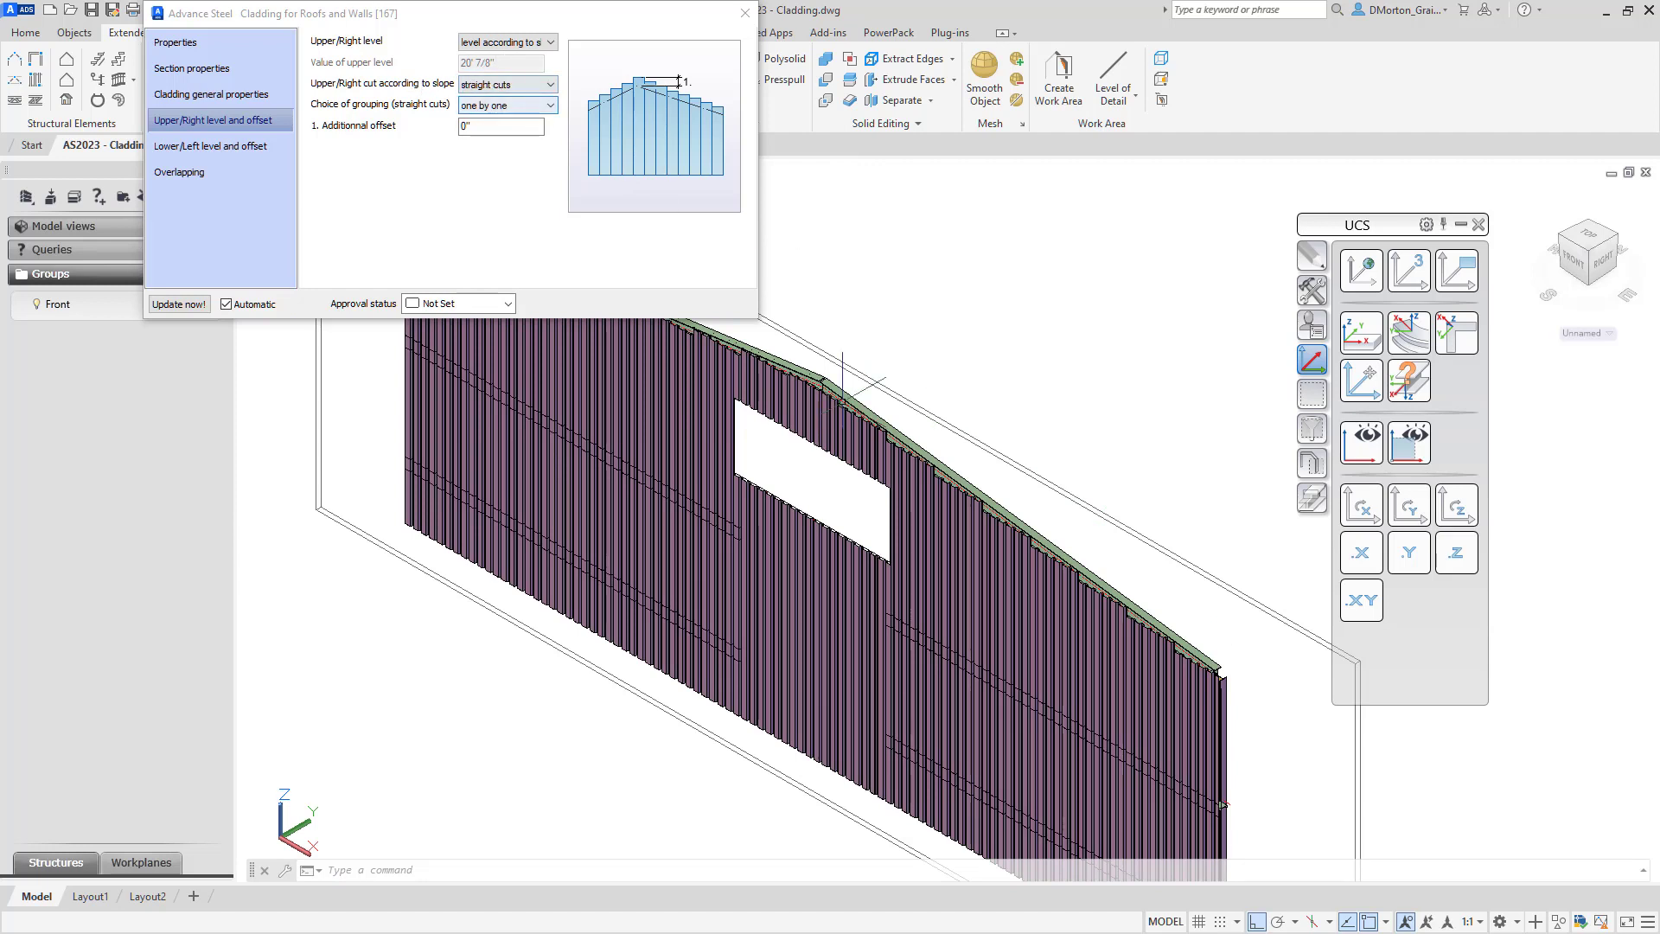
{"action": "left_click", "coordinate": [529, 84]}
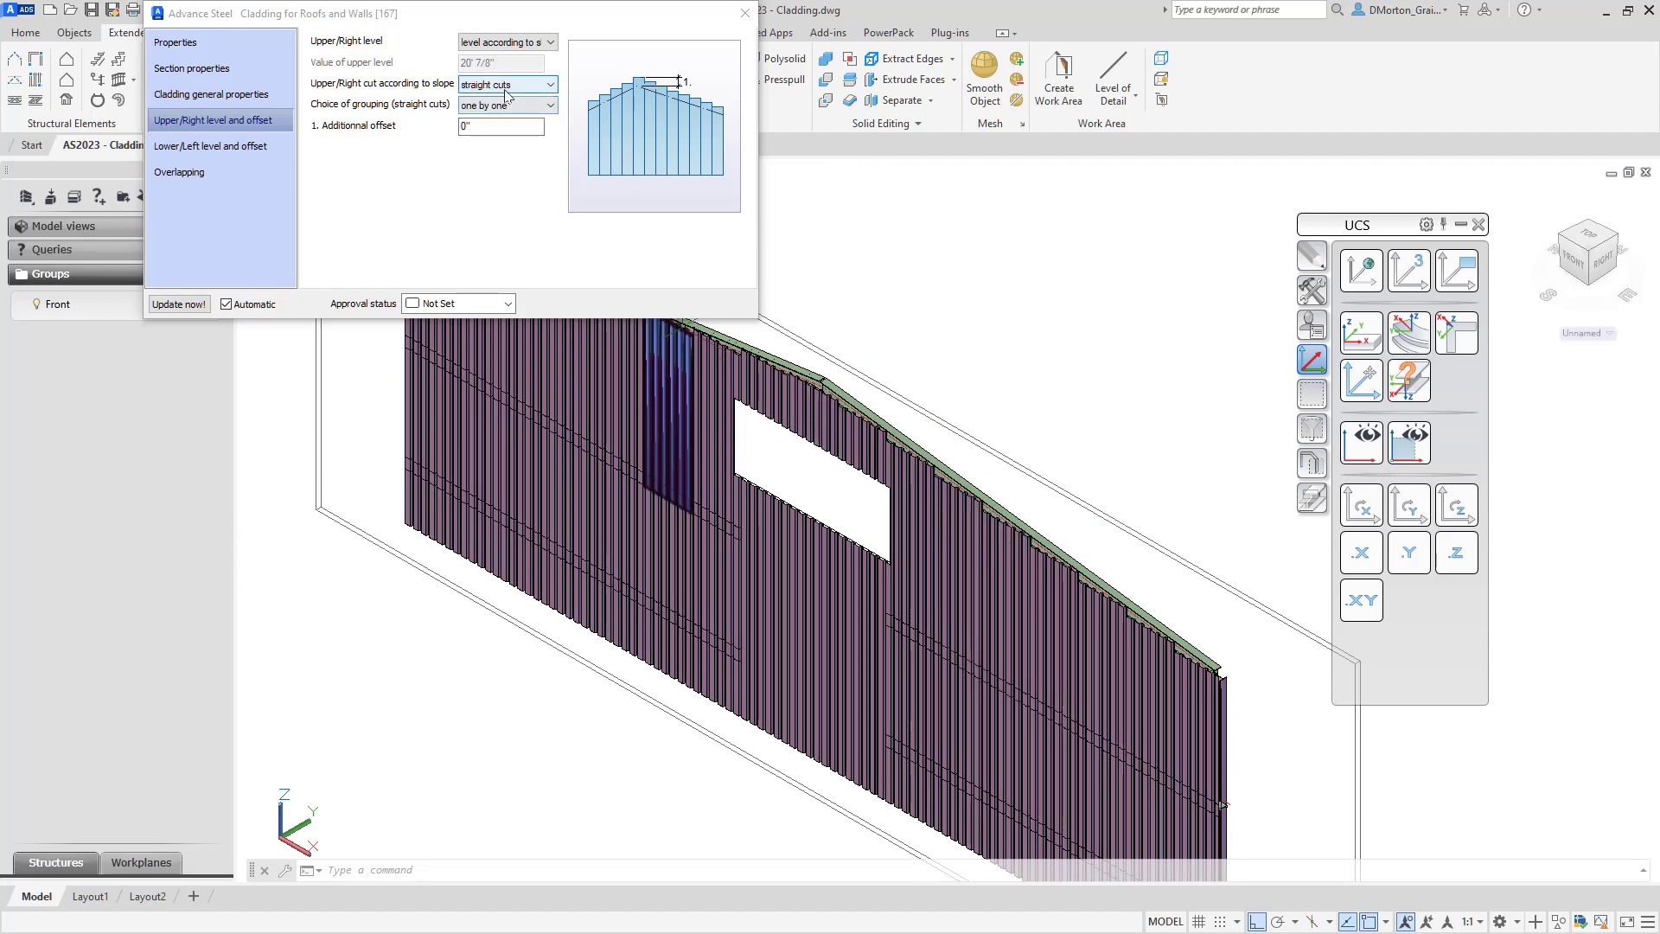
{"action": "left_click", "coordinate": [518, 111]}
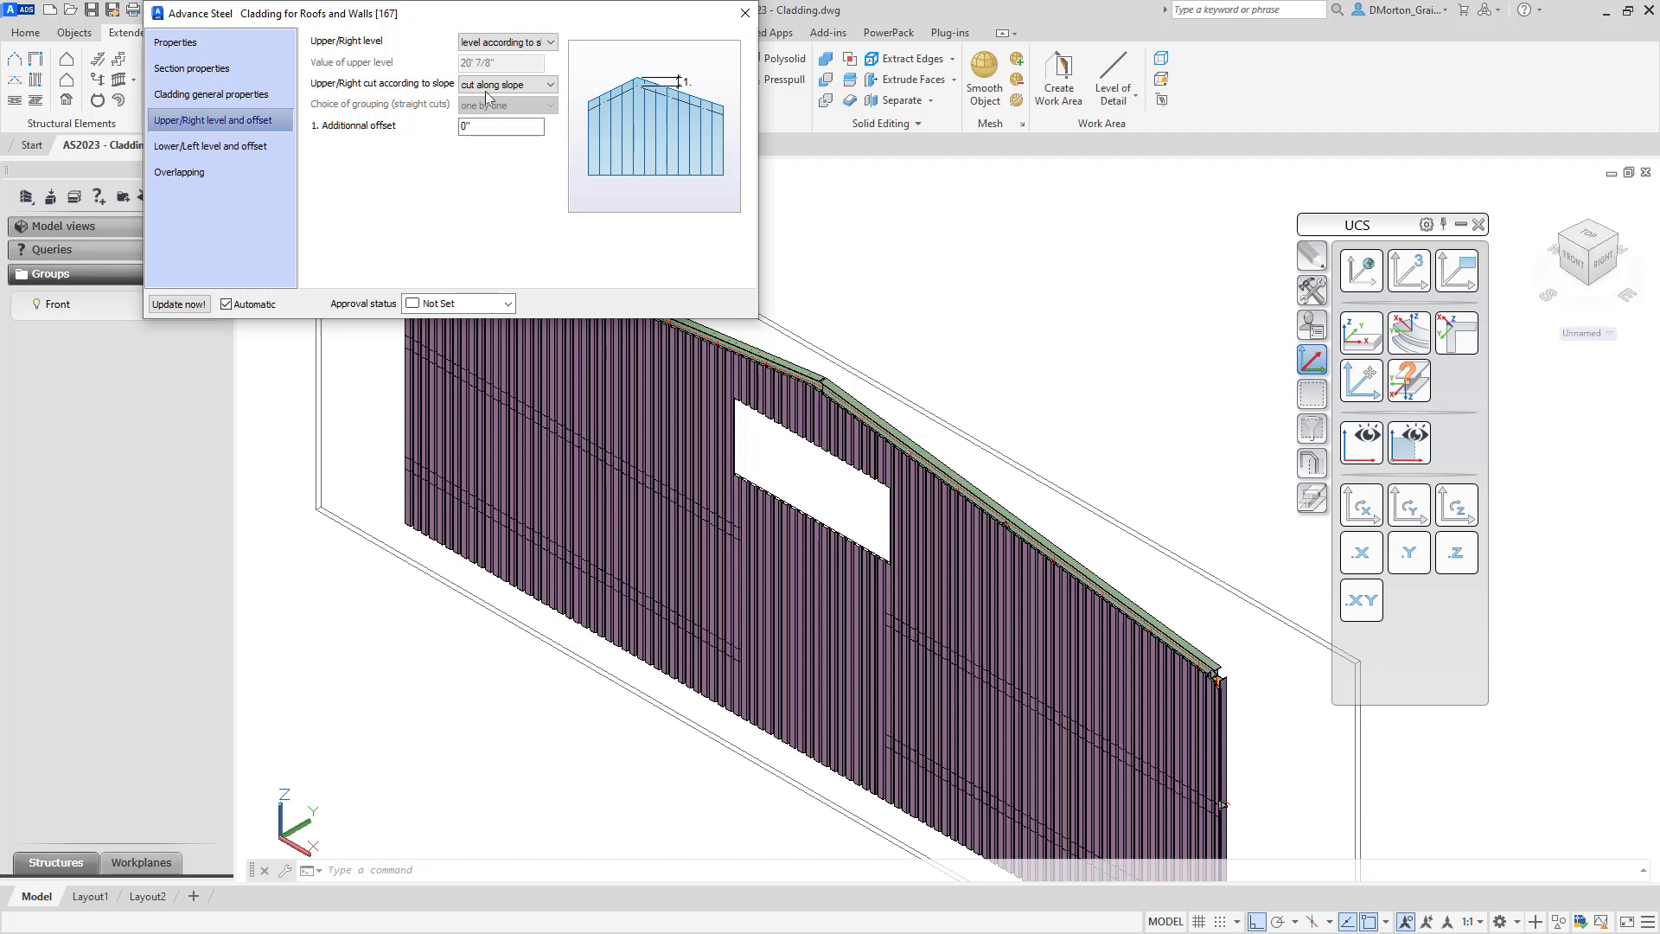
Try an additional offset of 24 inches on the cladding's upper edge and reset it to 0.
{"action": "left_click", "coordinate": [490, 124]}
{"action": "left_click", "coordinate": [490, 126]}
{"action": "type", "text": "24"}
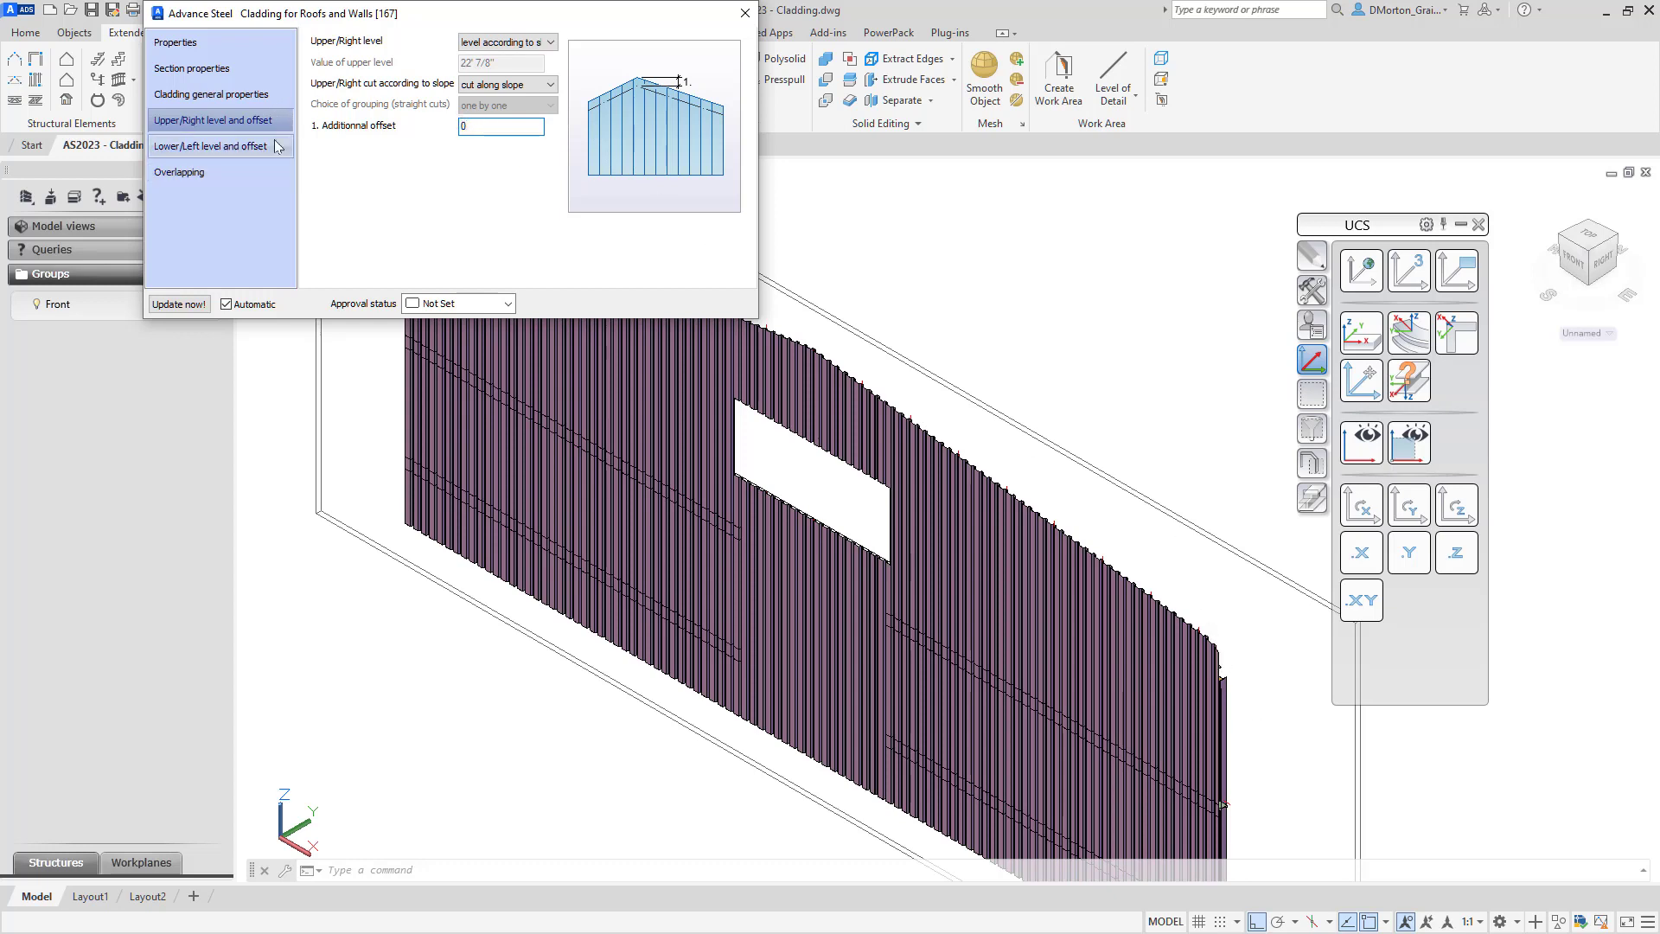
{"action": "key", "text": "Tab"}
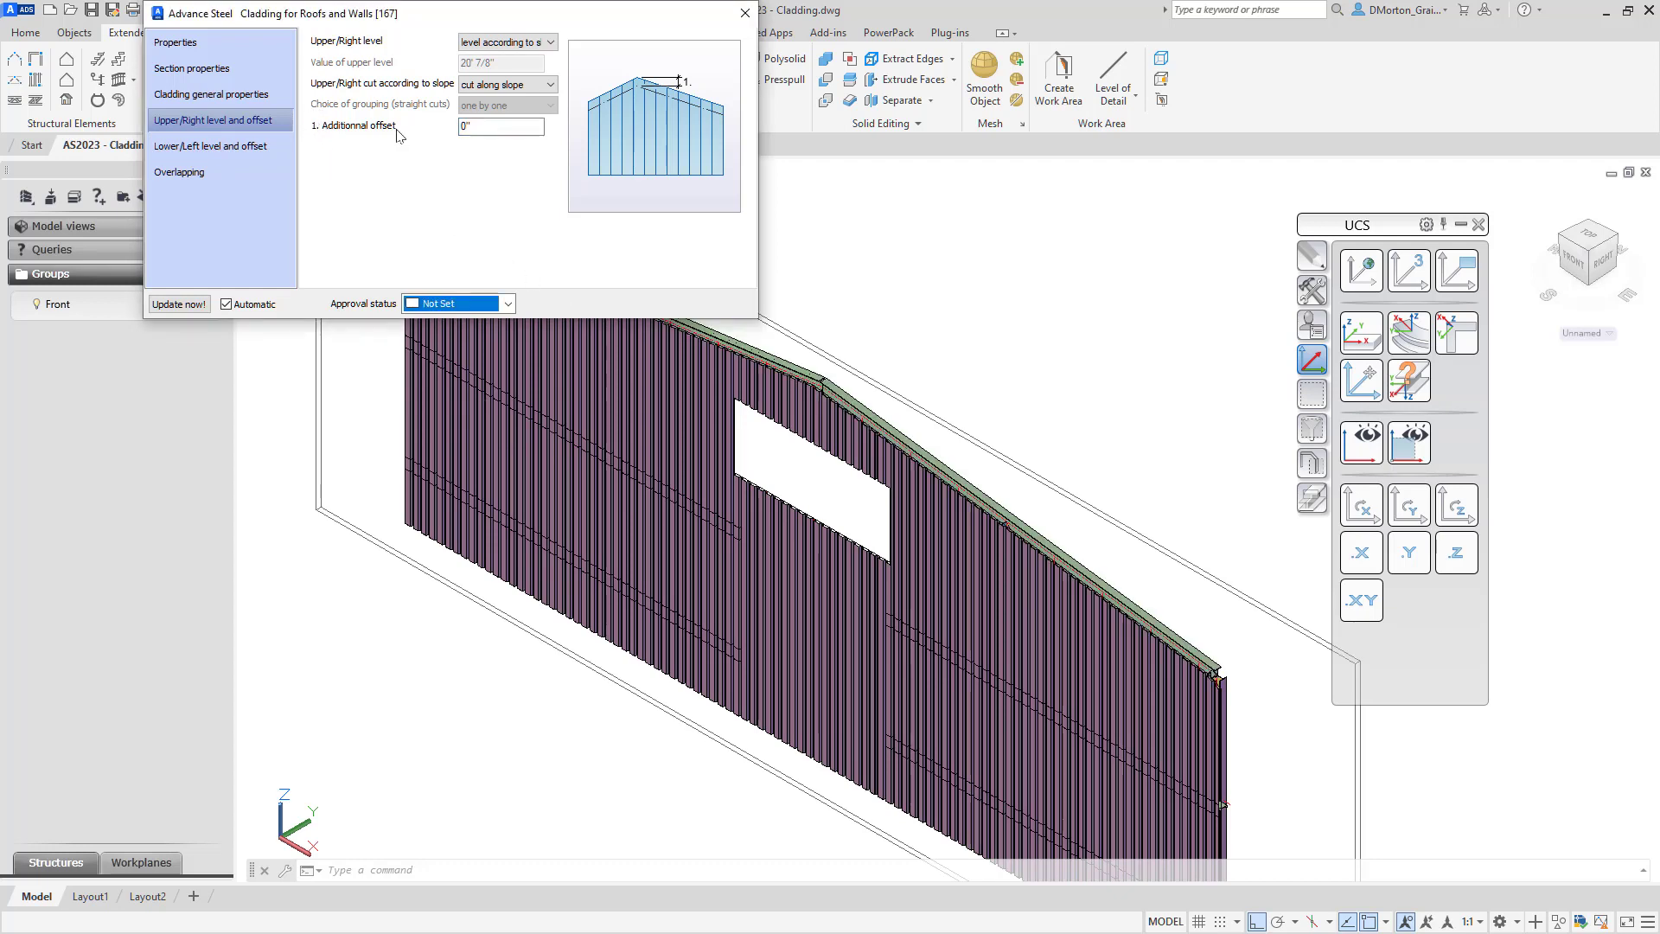
Set the cladding's lower/left level to level according to slope, with the cut along slope.
{"action": "left_click", "coordinate": [222, 149]}
{"action": "left_click", "coordinate": [523, 42]}
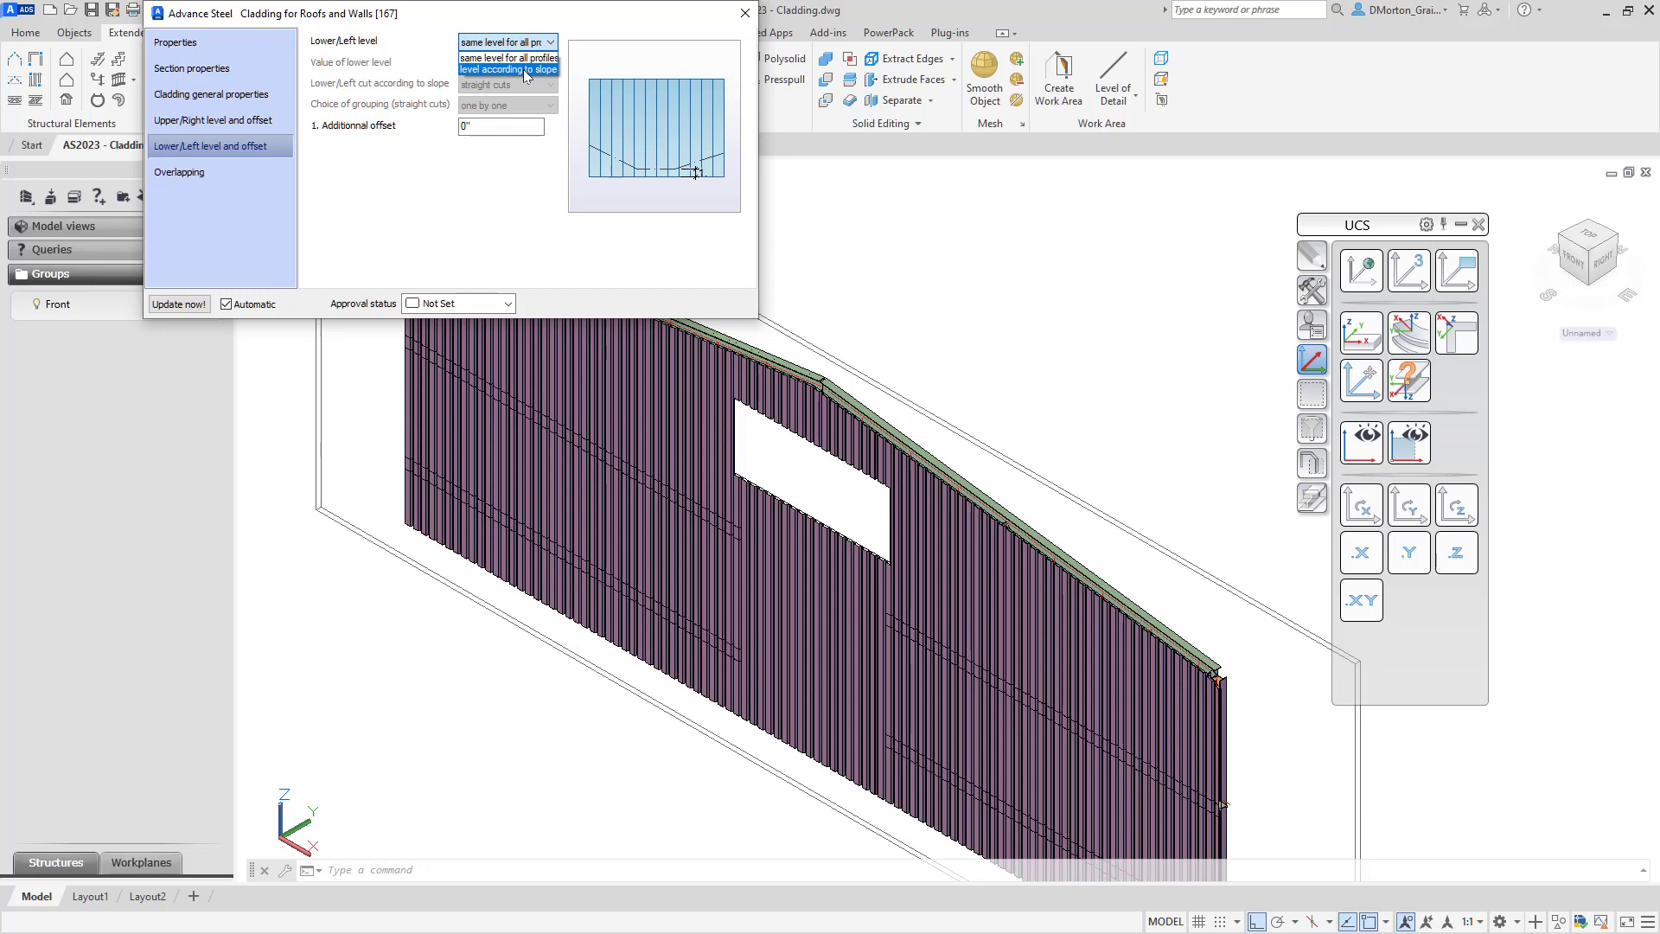
{"action": "left_click", "coordinate": [525, 70]}
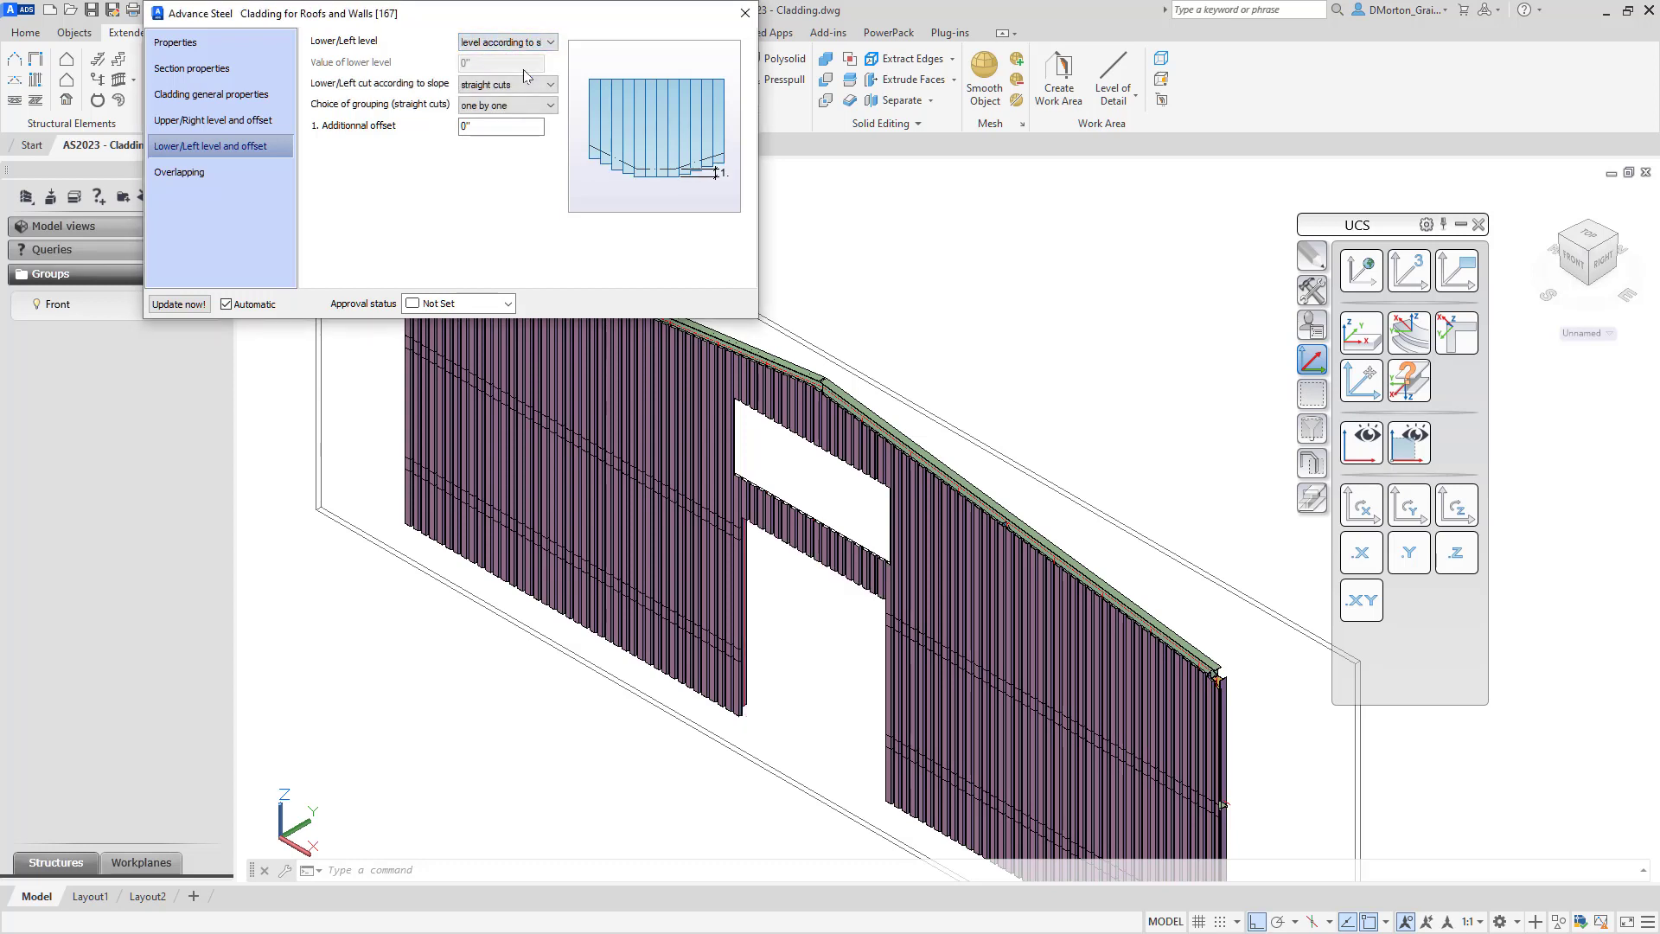
{"action": "left_click", "coordinate": [519, 84]}
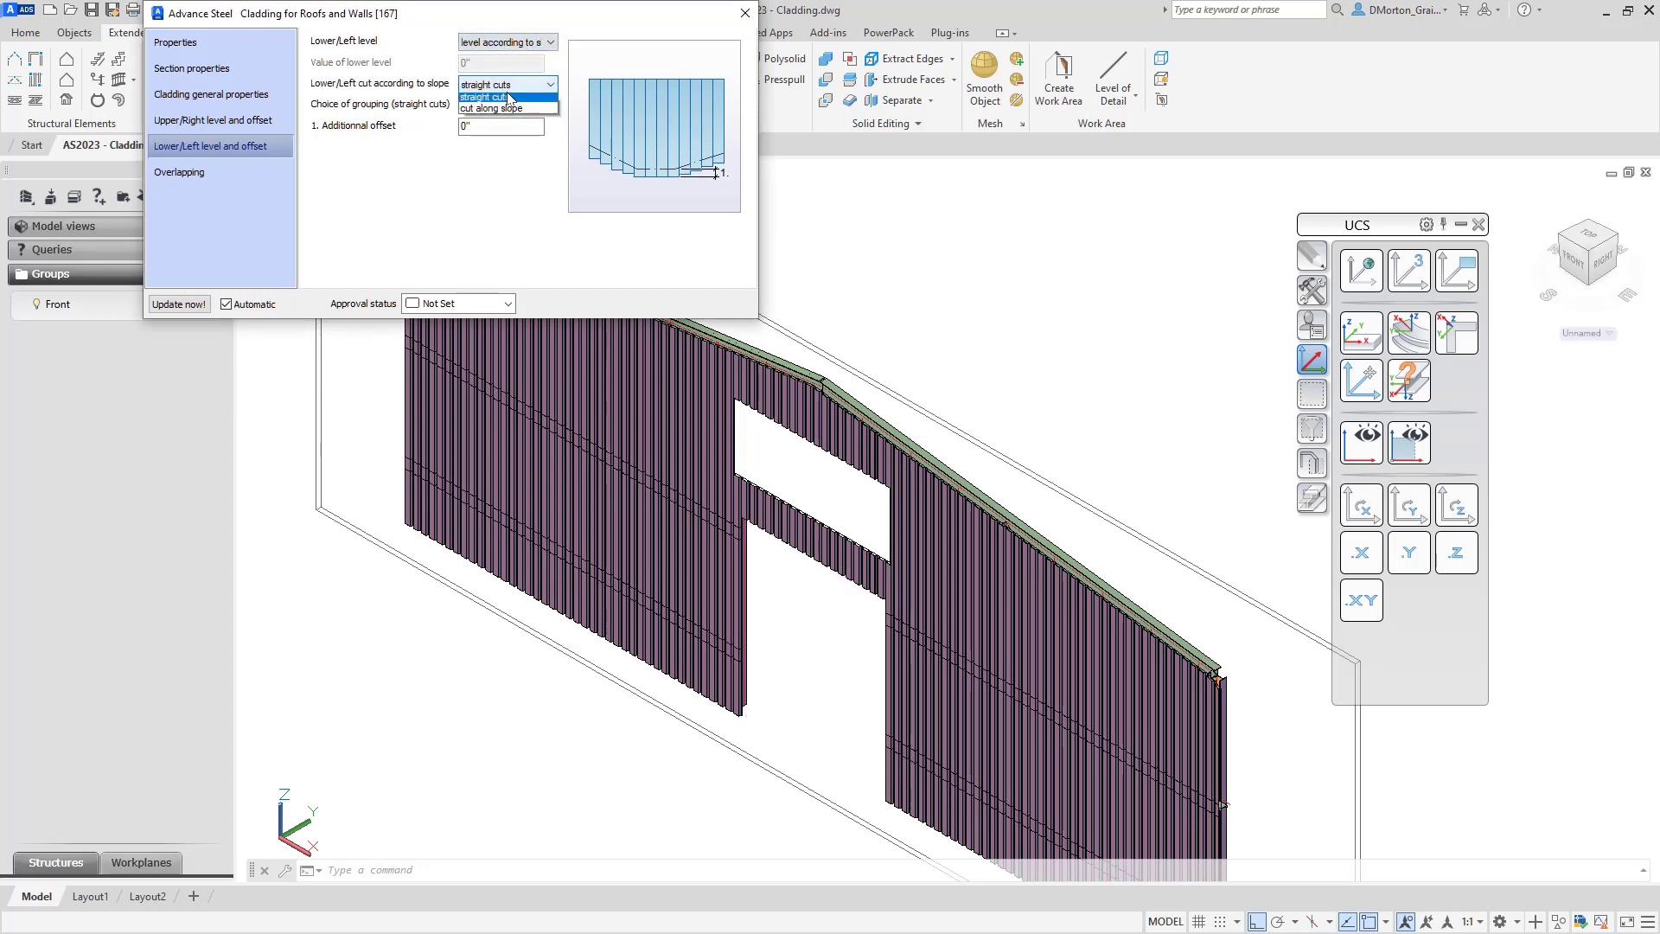
{"action": "left_click", "coordinate": [502, 112]}
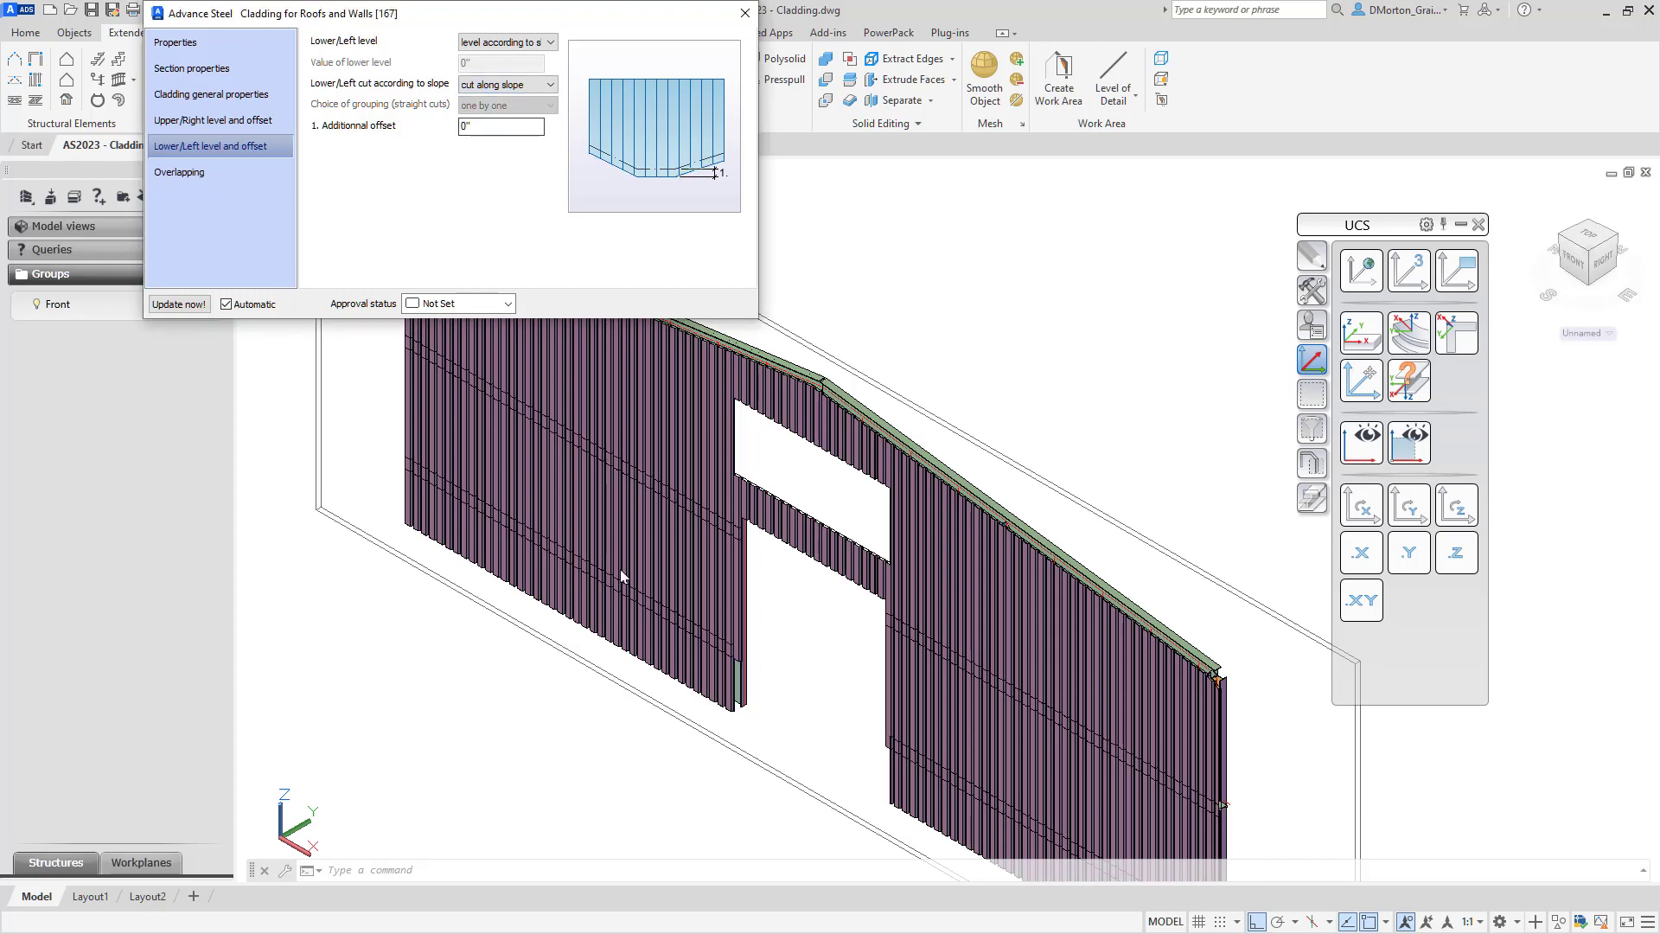
Change the cladding's lower/left cut according to slope to straight cuts.
{"action": "scroll", "coordinate": [778, 735], "scroll_direction": "up", "scroll_amount": 5}
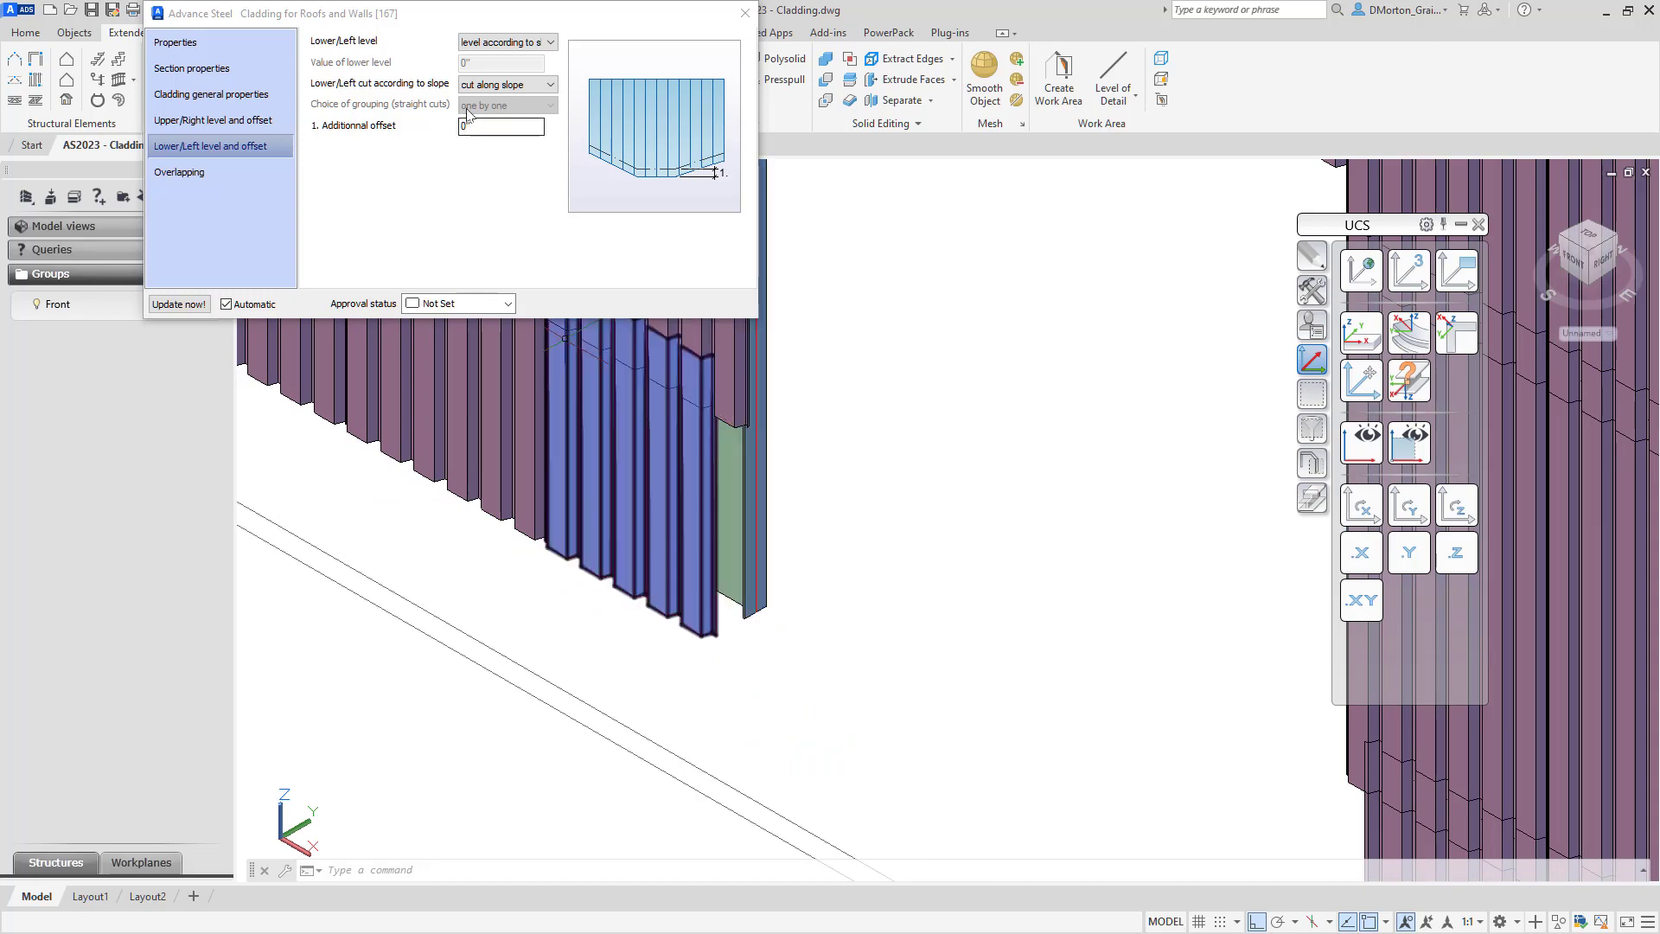
{"action": "left_click", "coordinate": [501, 83]}
{"action": "left_click", "coordinate": [510, 106]}
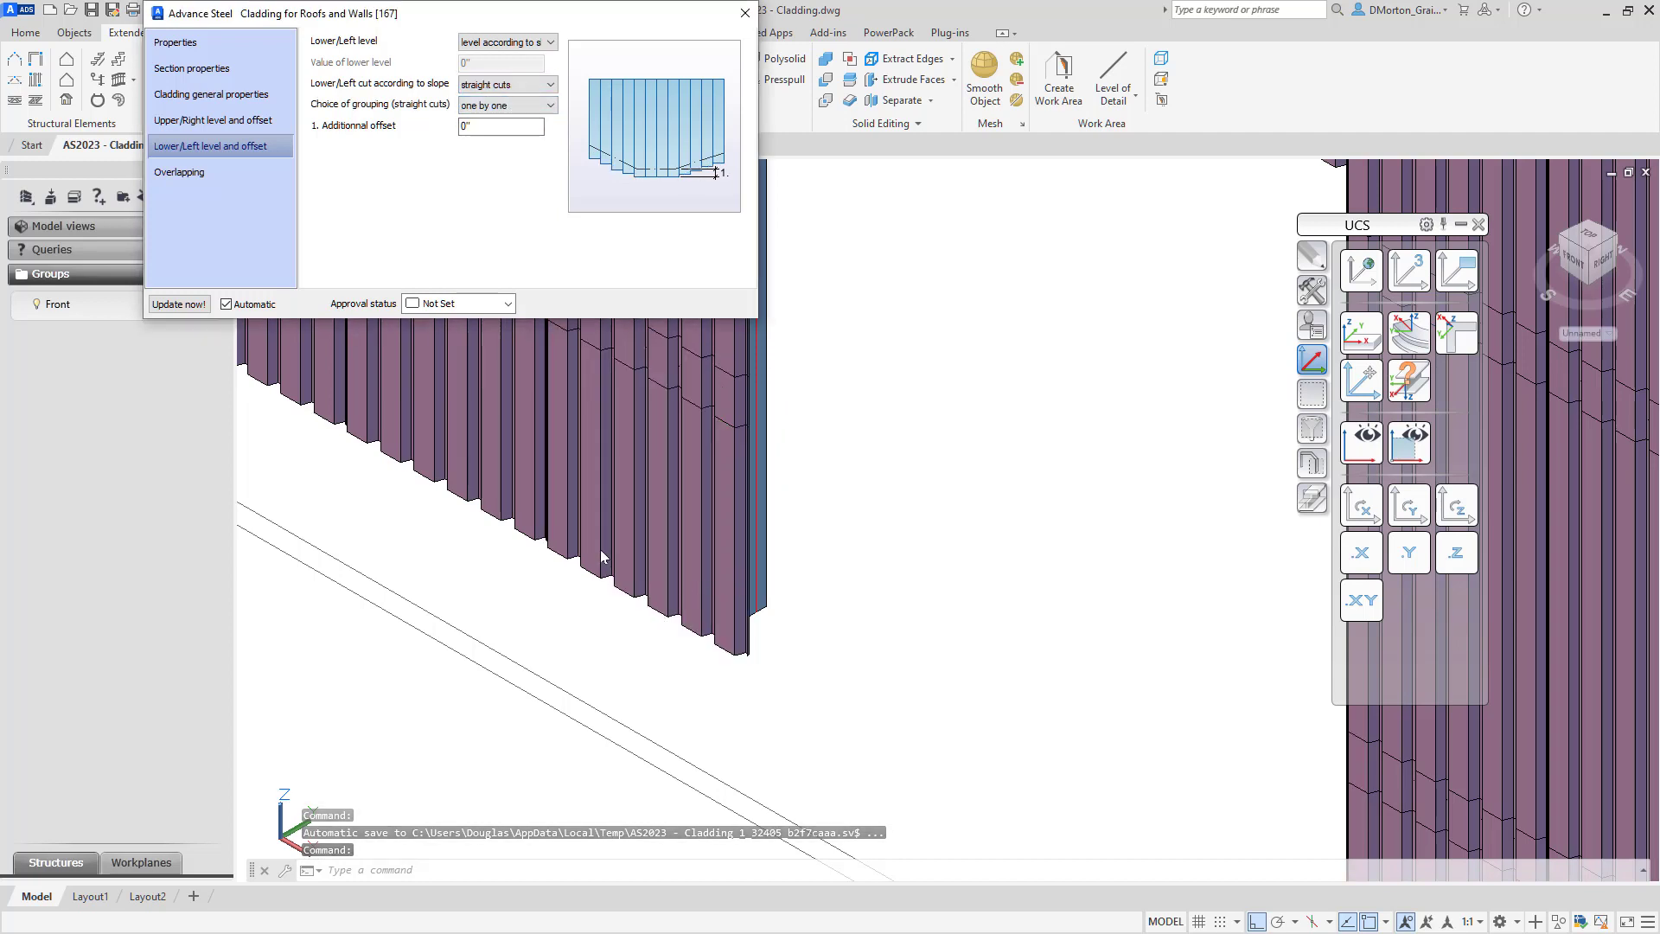
Try grouping the lower edge's straight cuts two by two and return the grouping to one by one.
{"action": "left_click", "coordinate": [506, 105]}
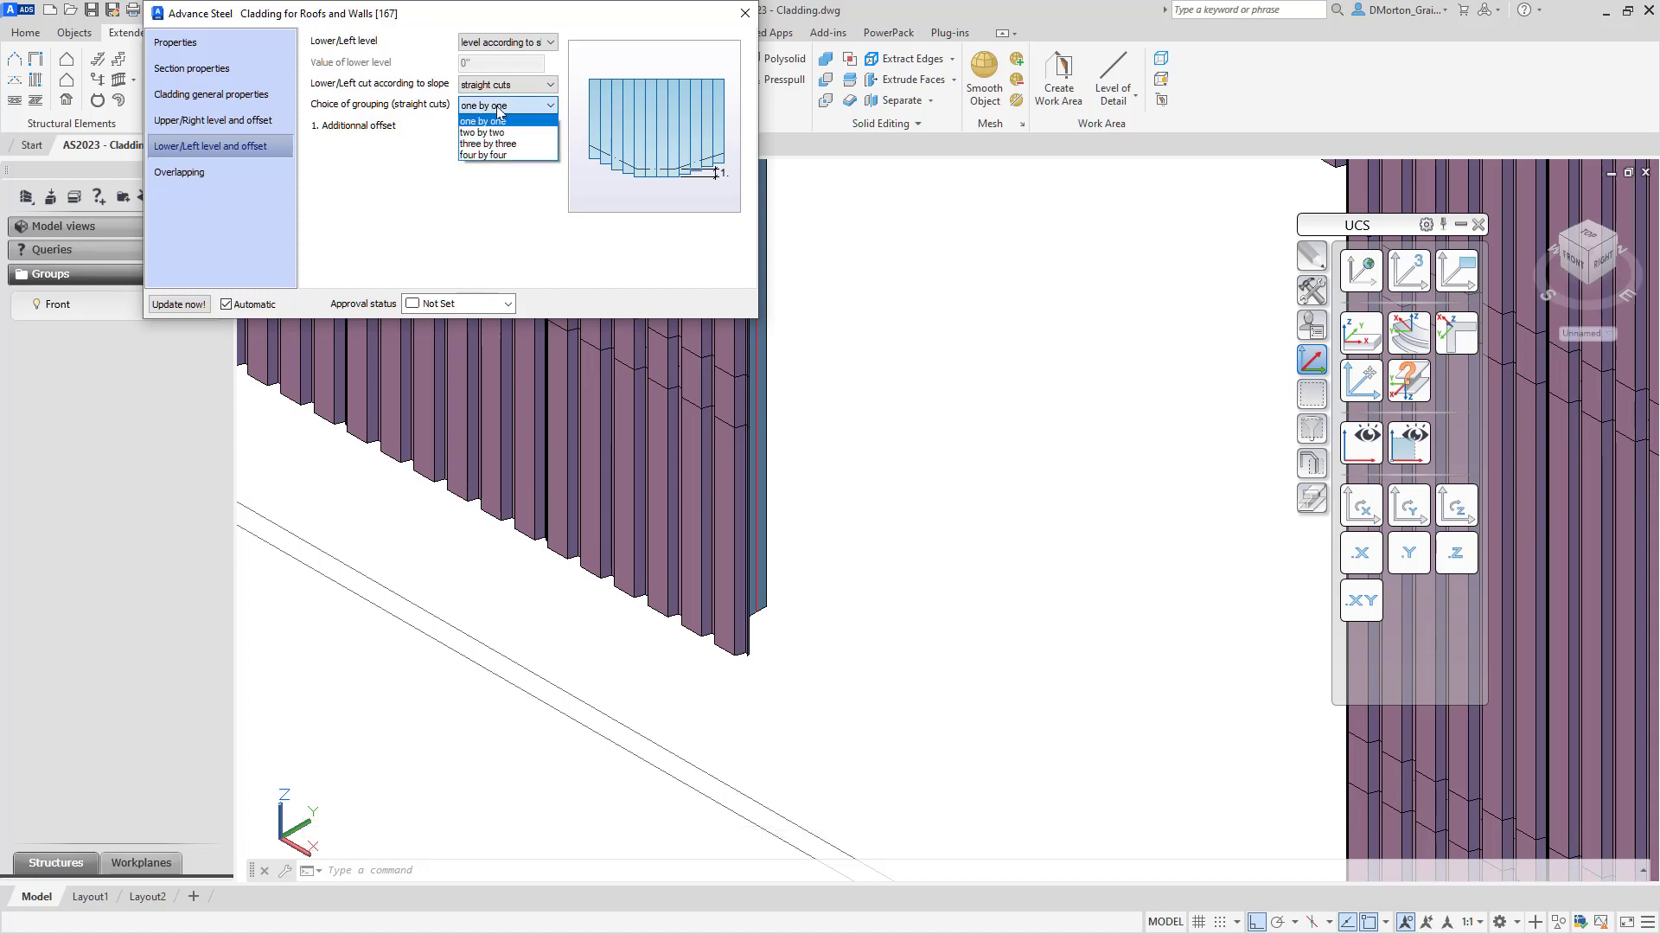
{"action": "left_click", "coordinate": [509, 132]}
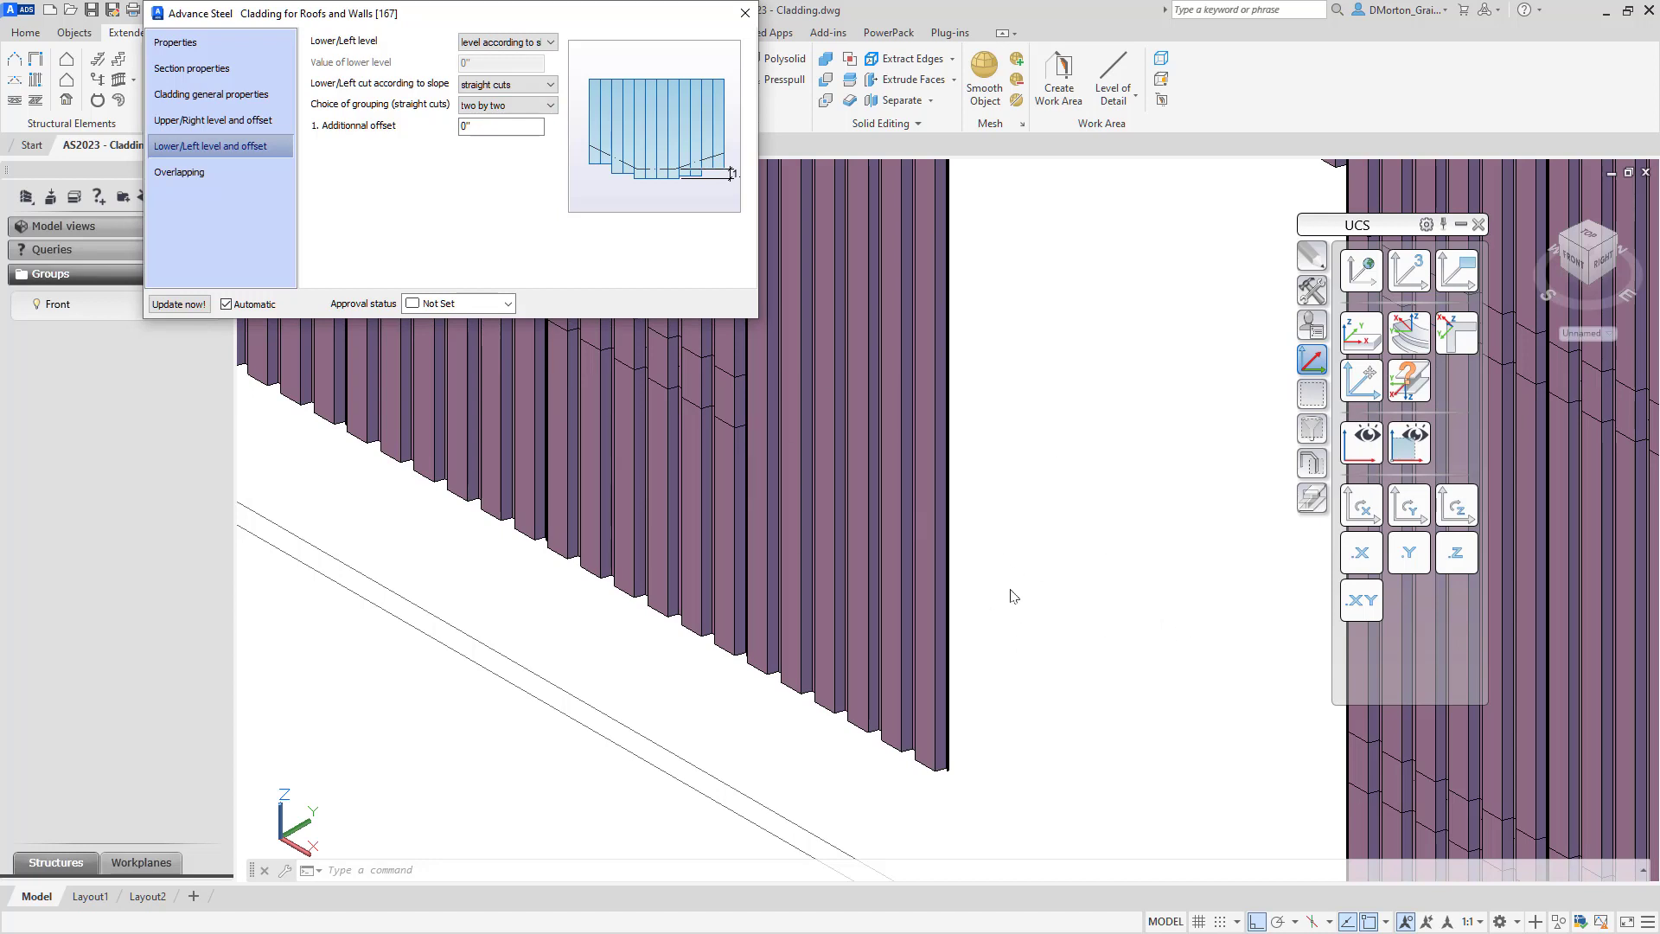
{"action": "left_click", "coordinate": [505, 105]}
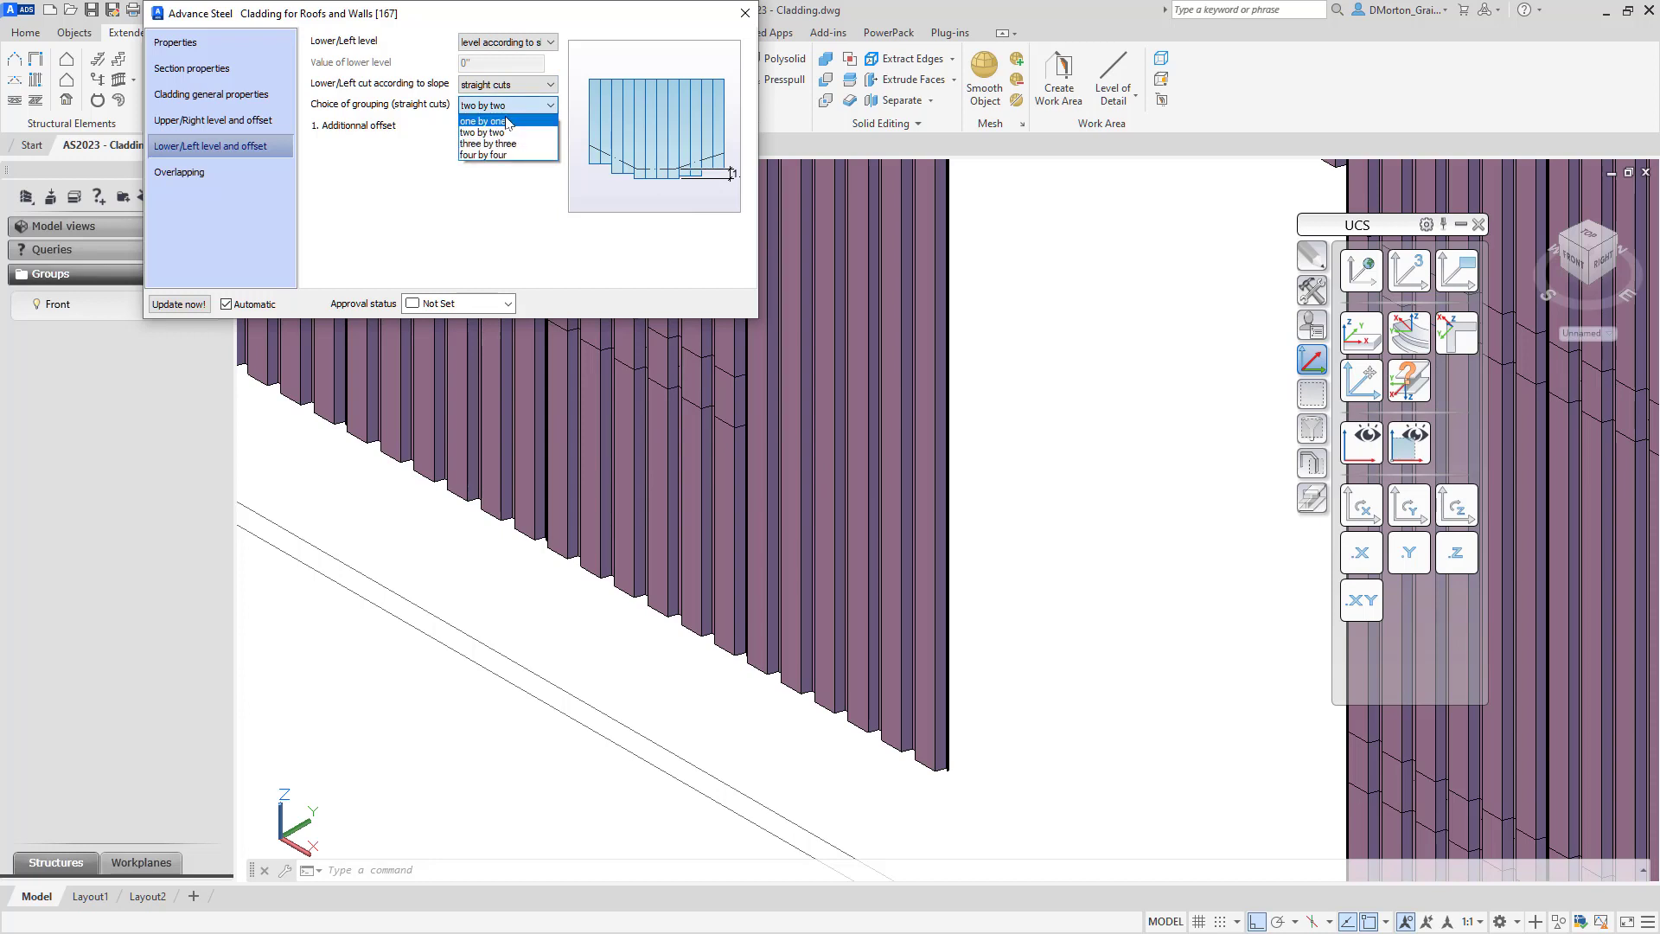
{"action": "left_click", "coordinate": [506, 122]}
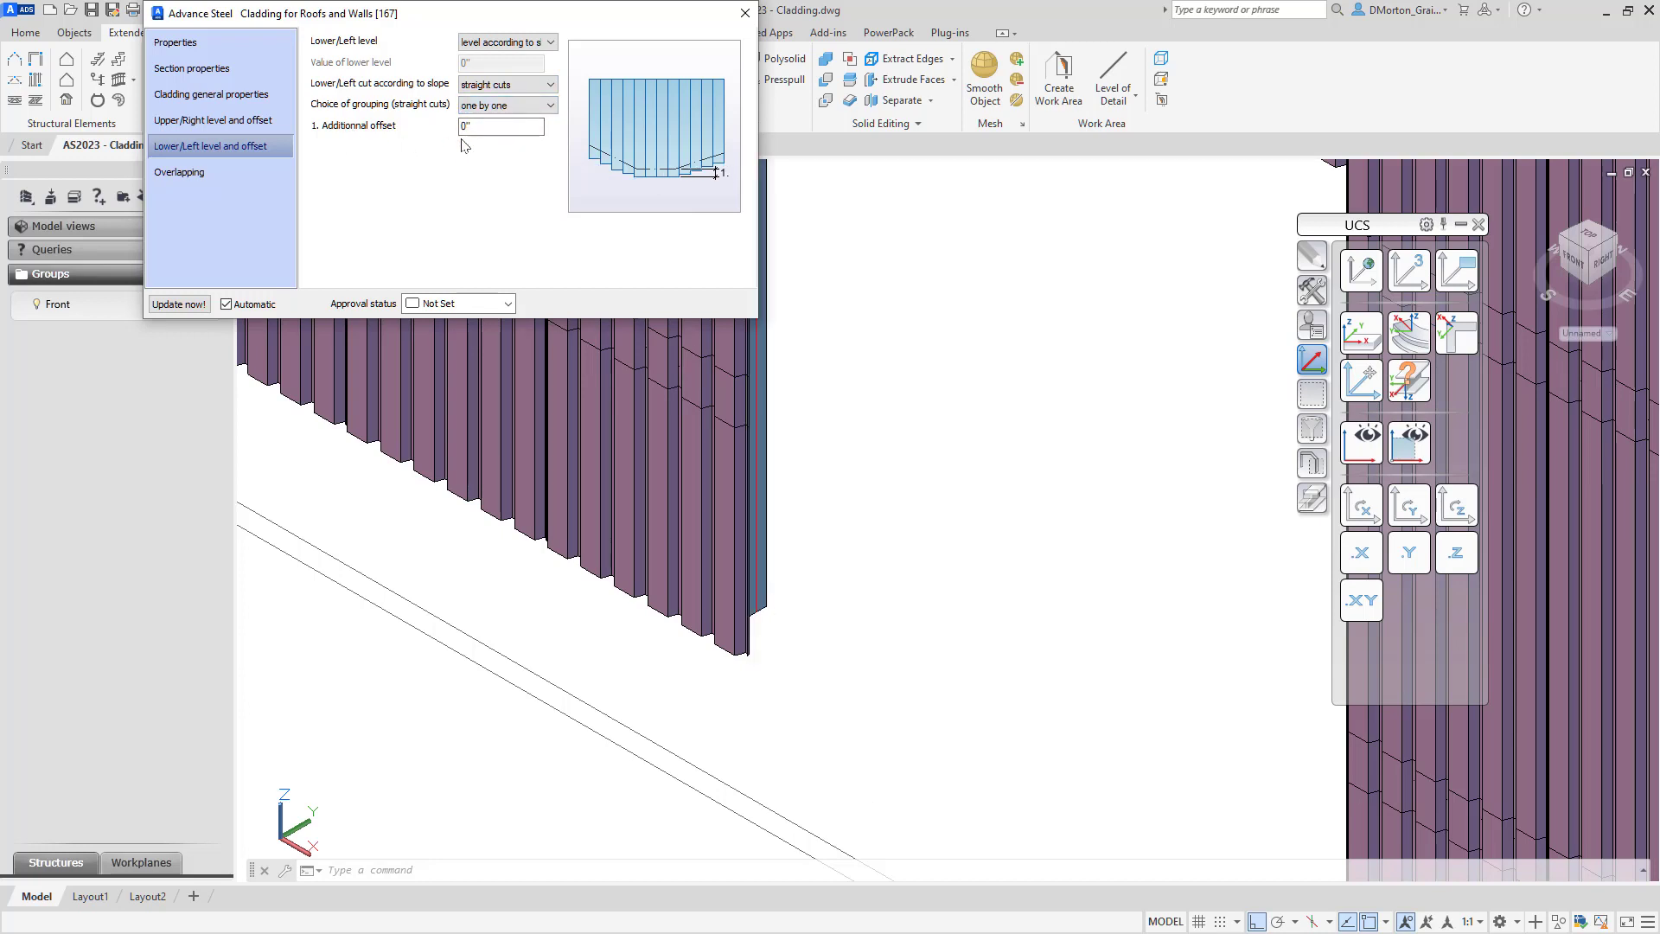
Try an additional offset of 2' on the cladding's lower edge and reset it to 0.
{"action": "left_click", "coordinate": [523, 125]}
{"action": "key", "text": "Return"}
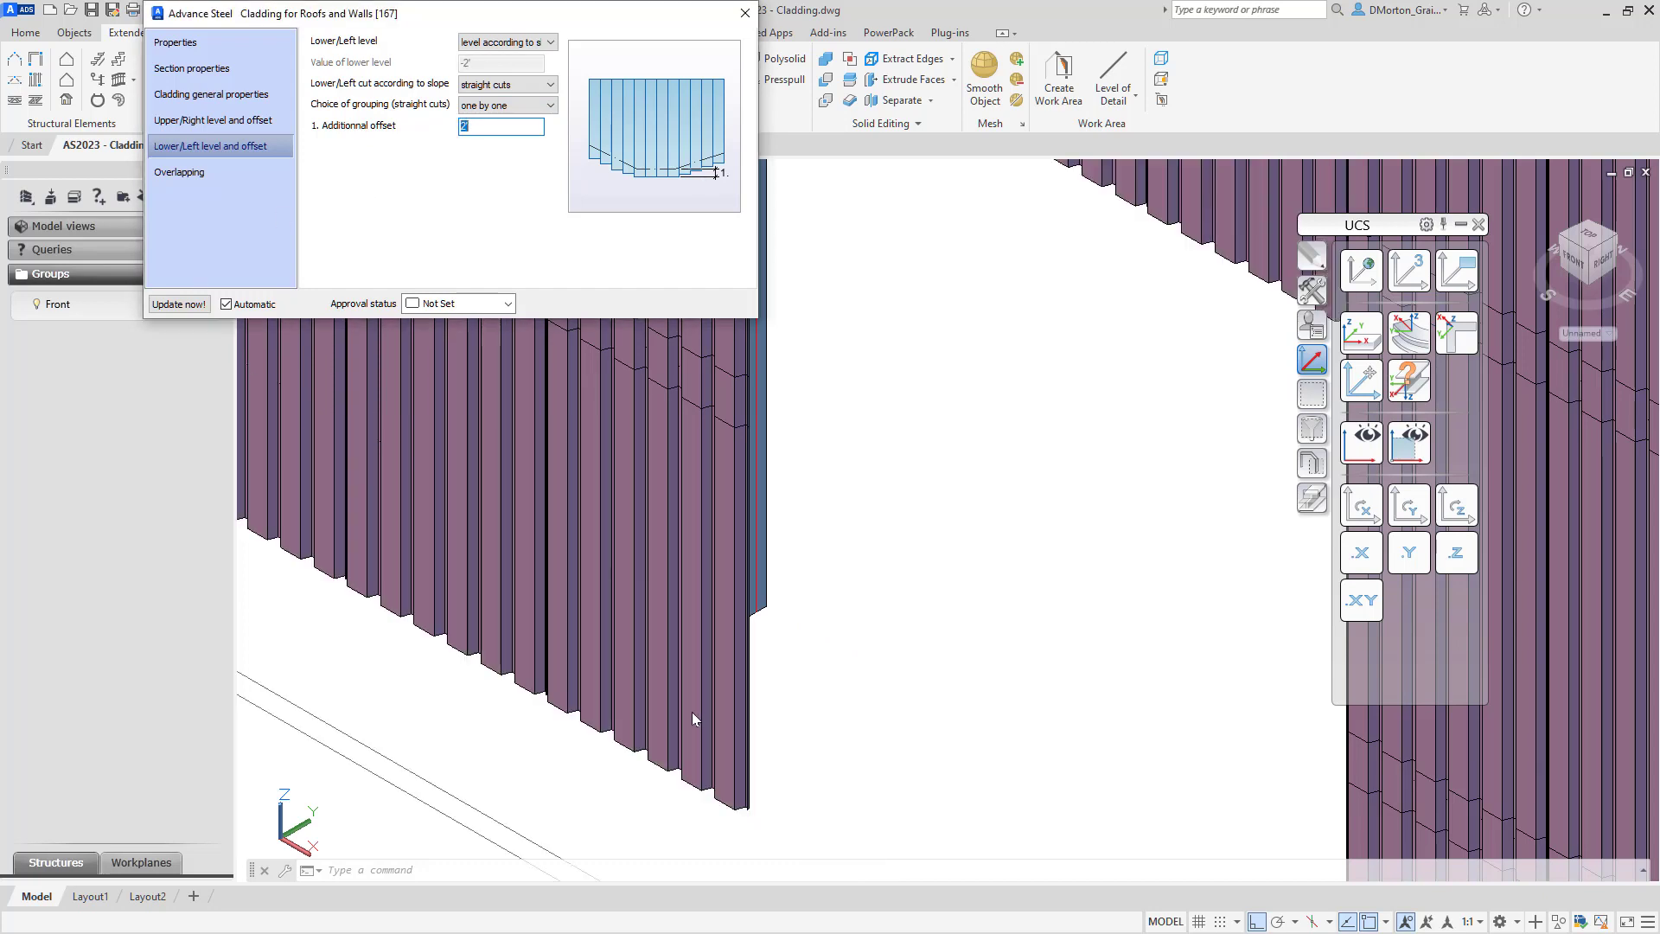
{"action": "scroll", "coordinate": [385, 757], "scroll_direction": "down", "scroll_amount": 3}
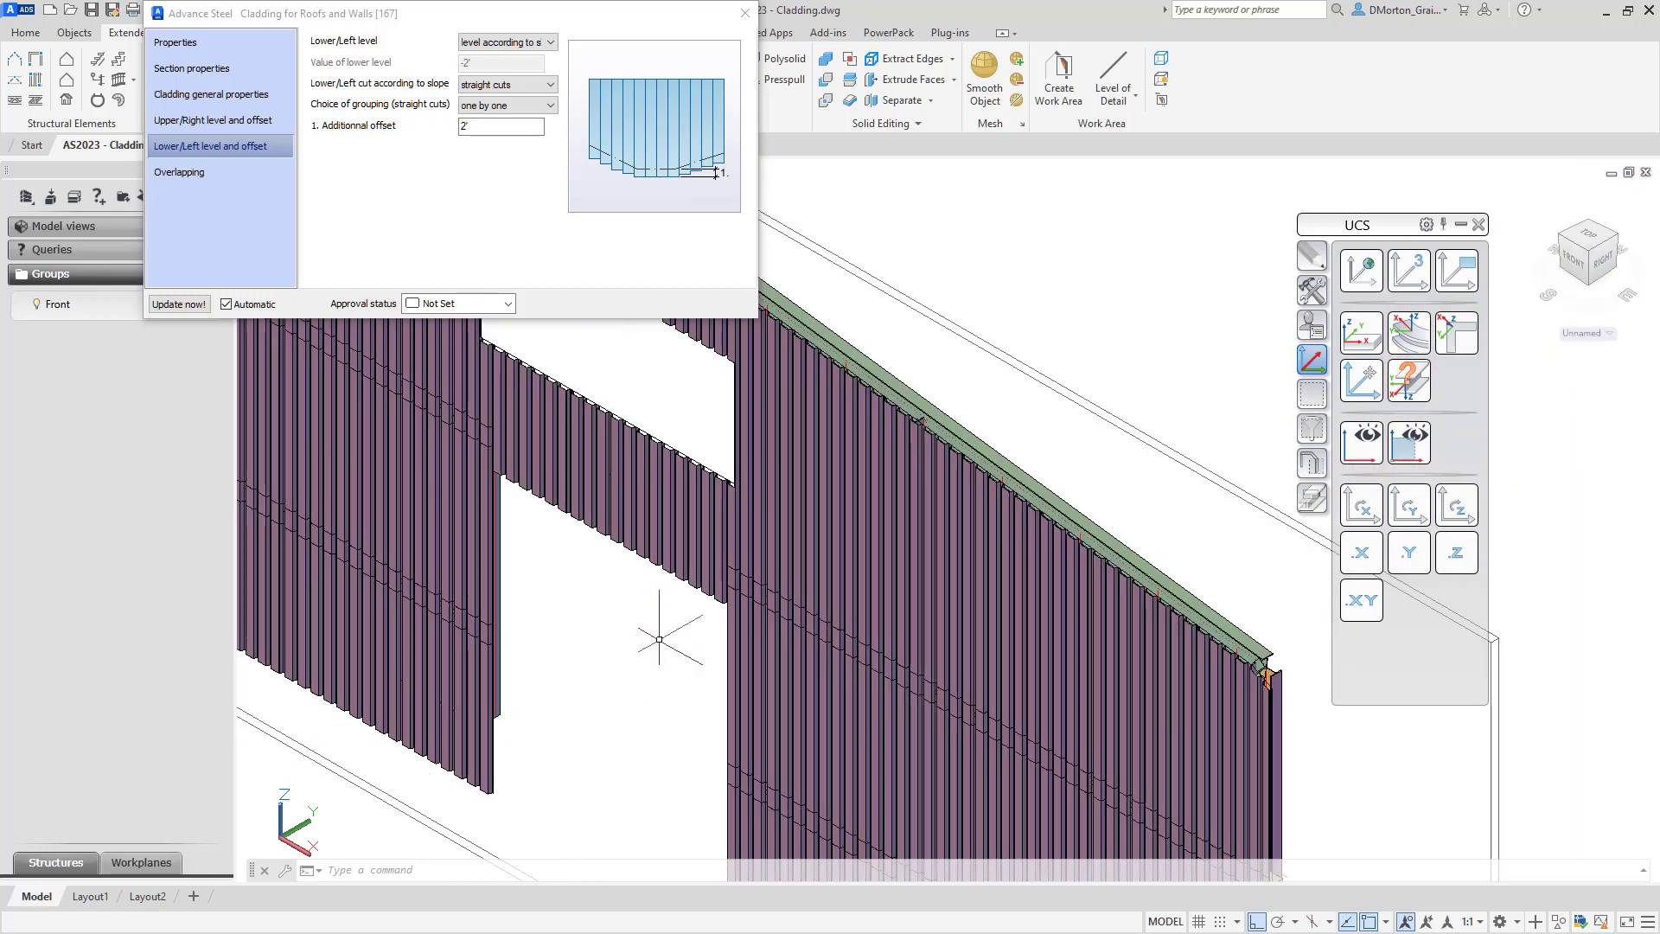
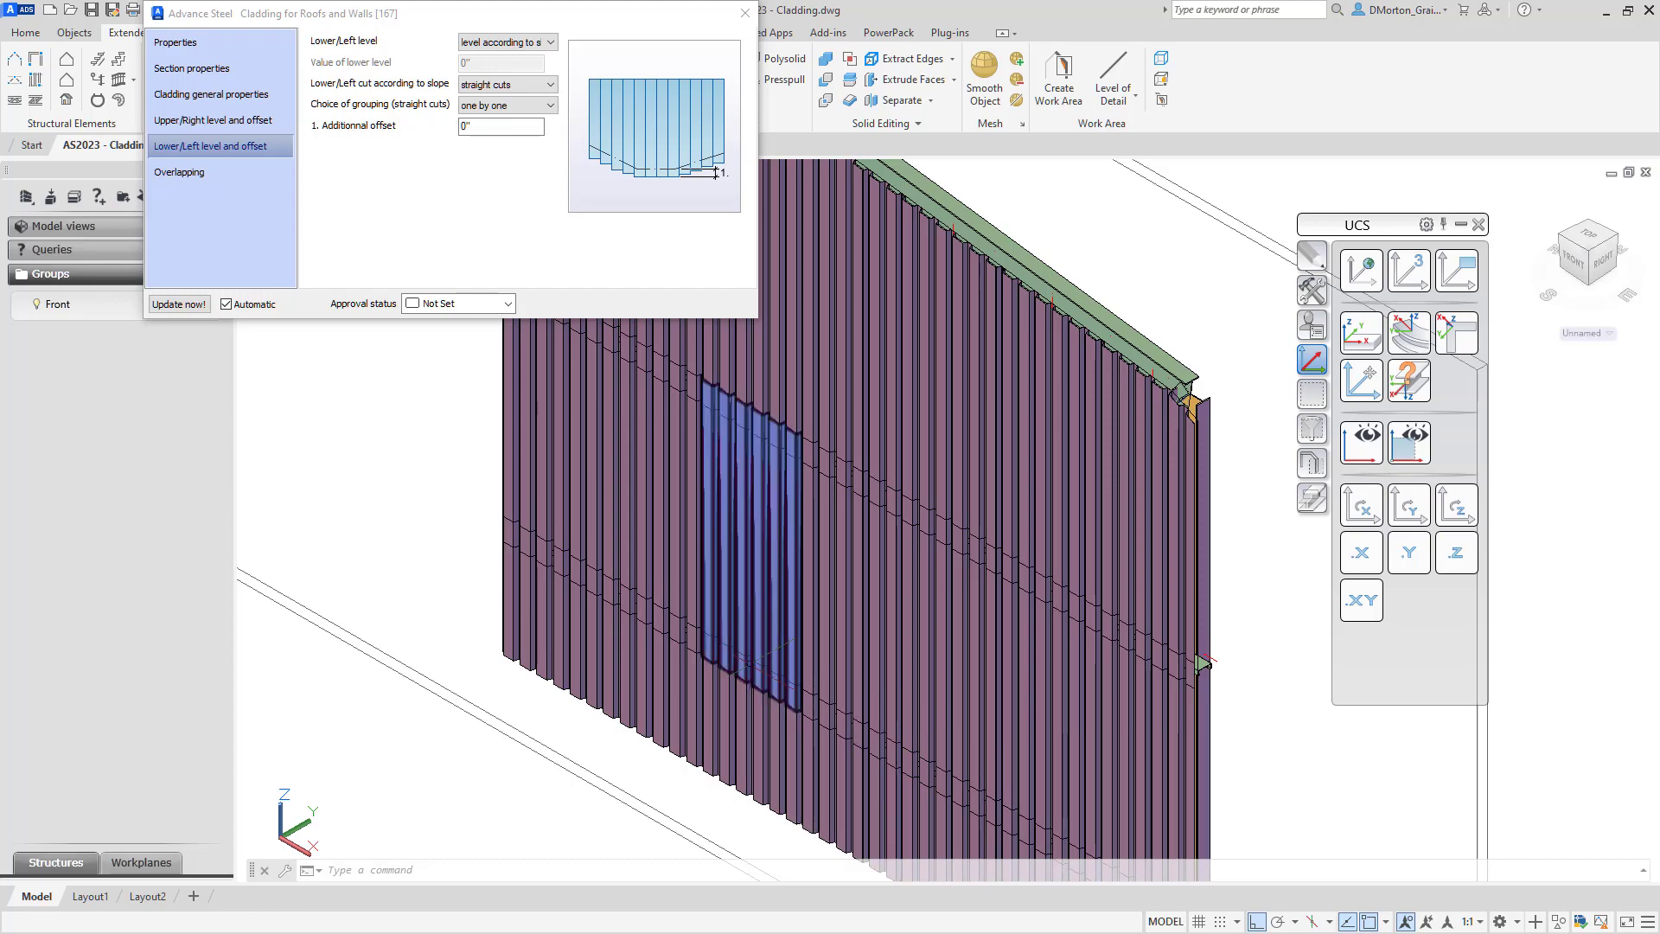
Examine from behind the wall how the upper and lower cladding sheets overlap at the horizontal rail, highlighting the adjoining sheets.
{"action": "scroll", "coordinate": [1176, 260], "scroll_direction": "up", "scroll_amount": 2}
{"action": "middle_click_drag", "start_coordinate": [842, 558], "coordinate": [846, 571], "text": "shift"}
{"action": "scroll", "coordinate": [846, 571], "scroll_direction": "down", "scroll_amount": 5}
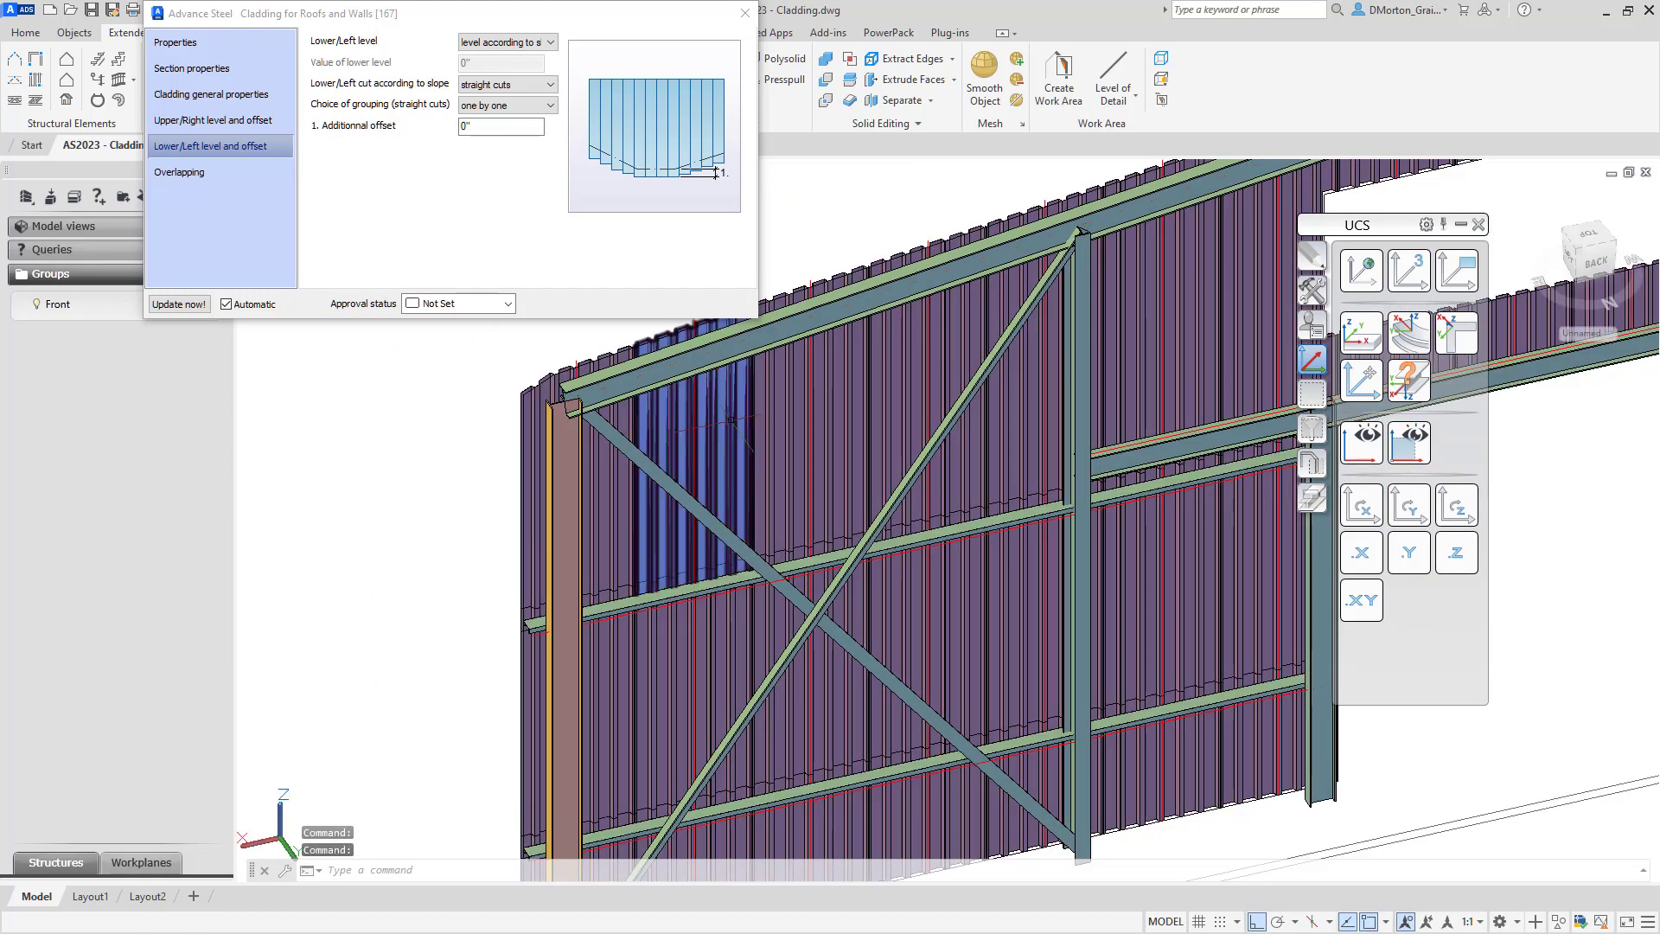
{"action": "scroll", "coordinate": [1001, 442], "scroll_direction": "up", "scroll_amount": 3}
{"action": "scroll", "coordinate": [1000, 441], "scroll_direction": "up", "scroll_amount": 2}
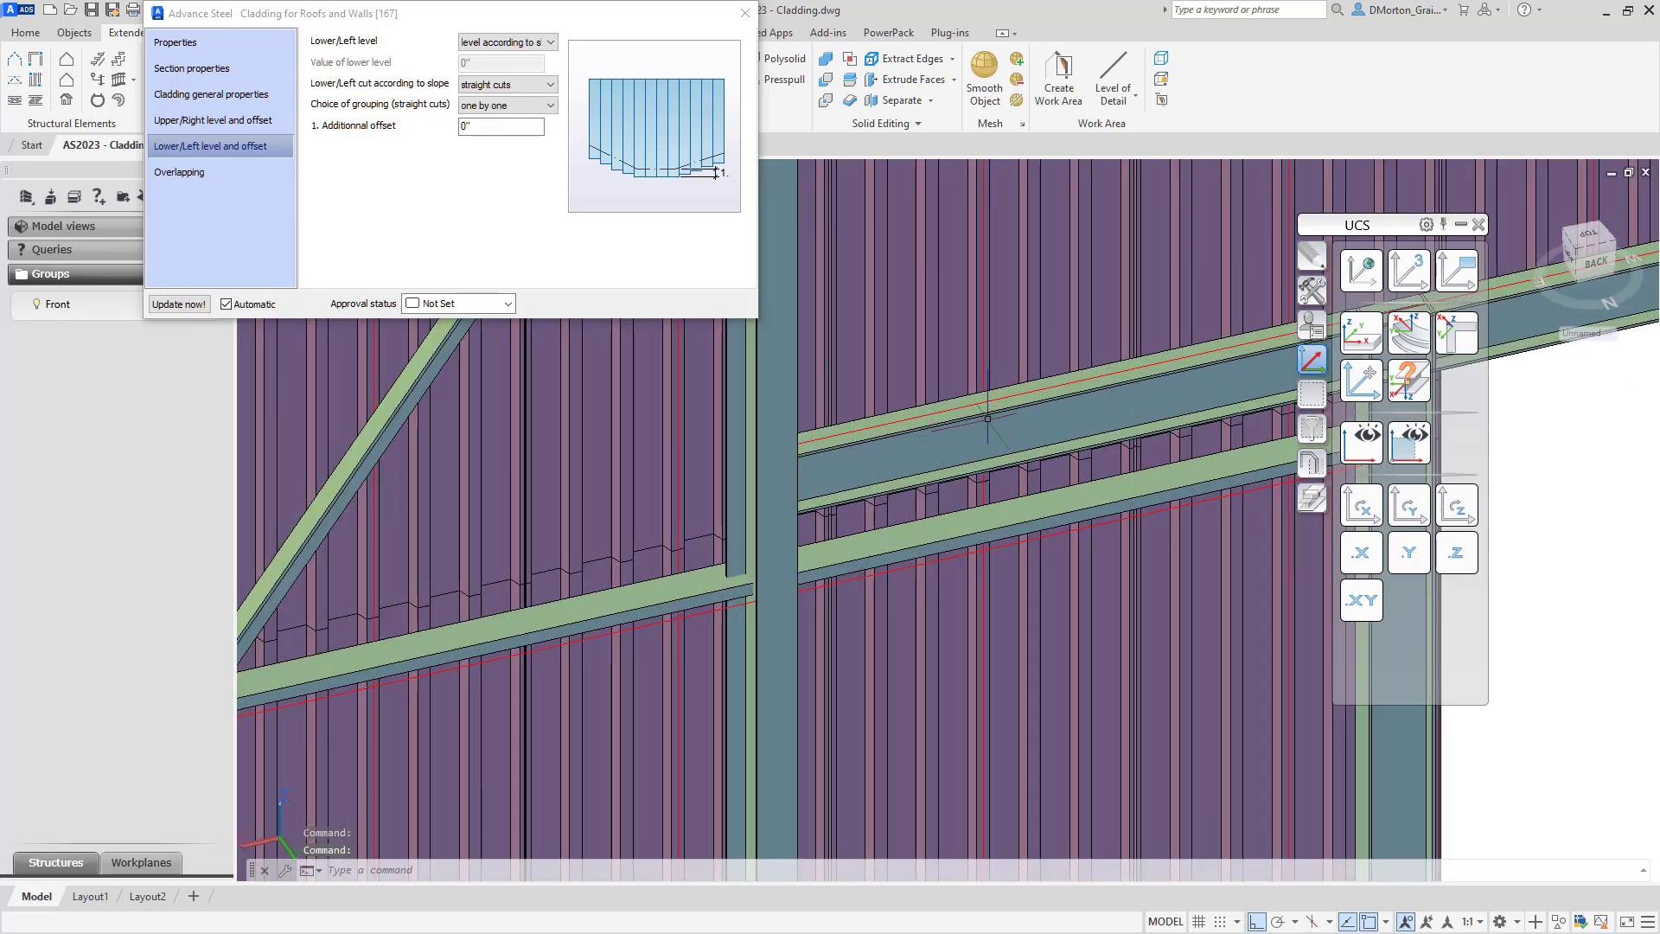
{"action": "scroll", "coordinate": [994, 458], "scroll_direction": "up", "scroll_amount": 2}
{"action": "middle_click_drag", "start_coordinate": [993, 471], "coordinate": [900, 545], "text": "shift"}
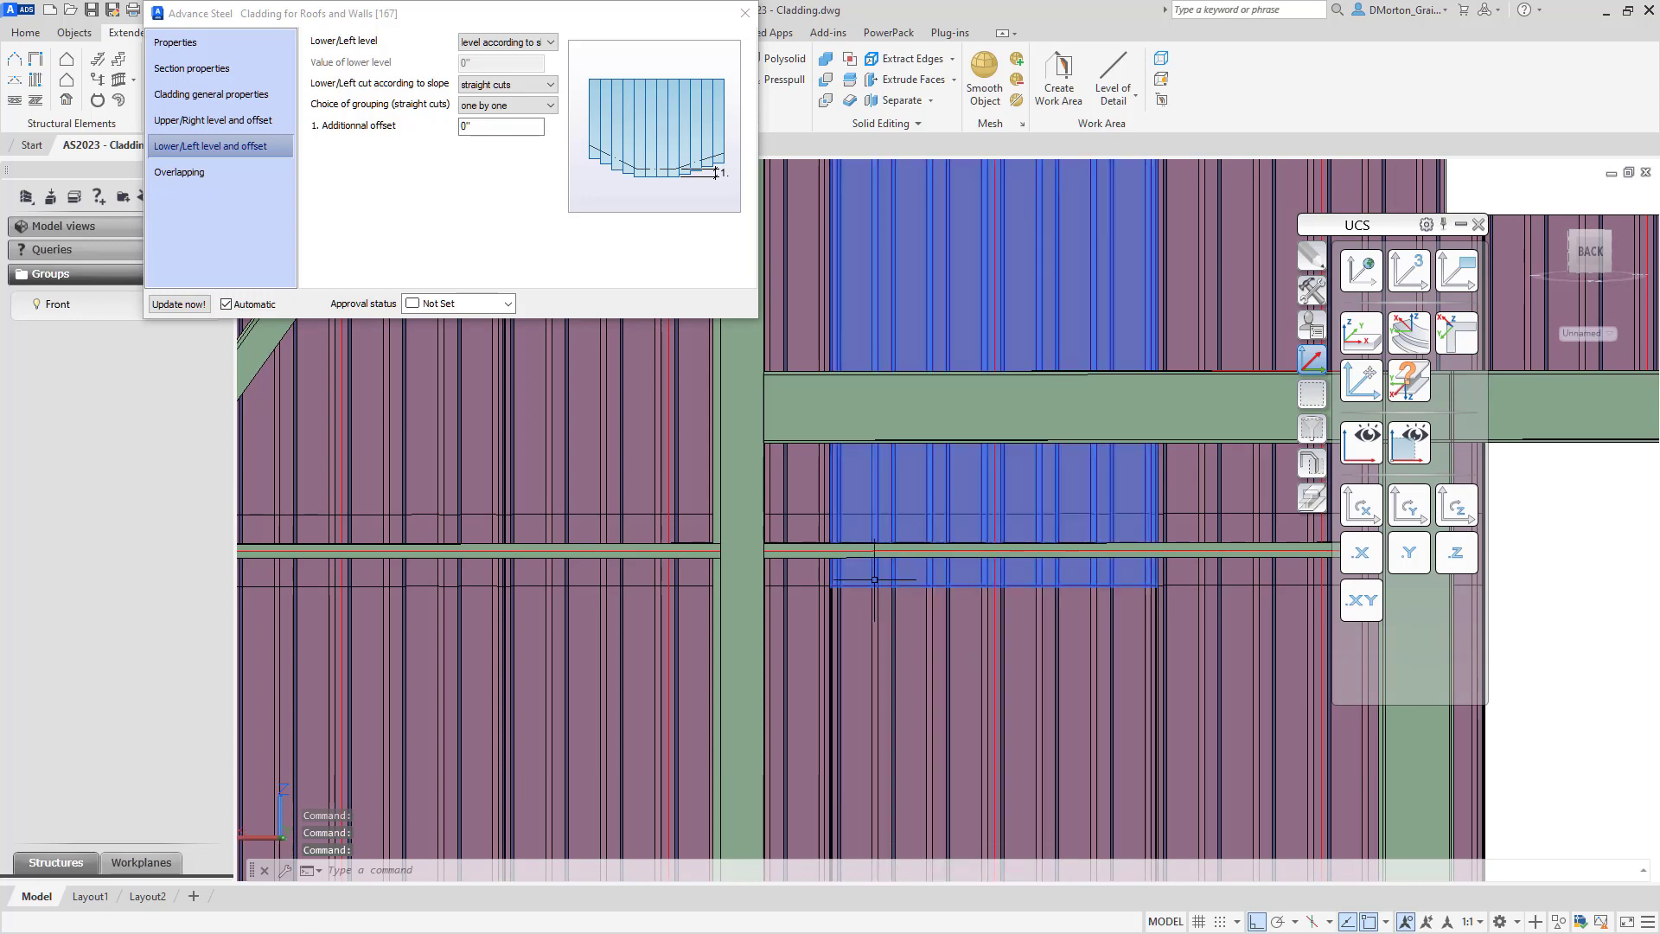
{"action": "left_click", "coordinate": [878, 478]}
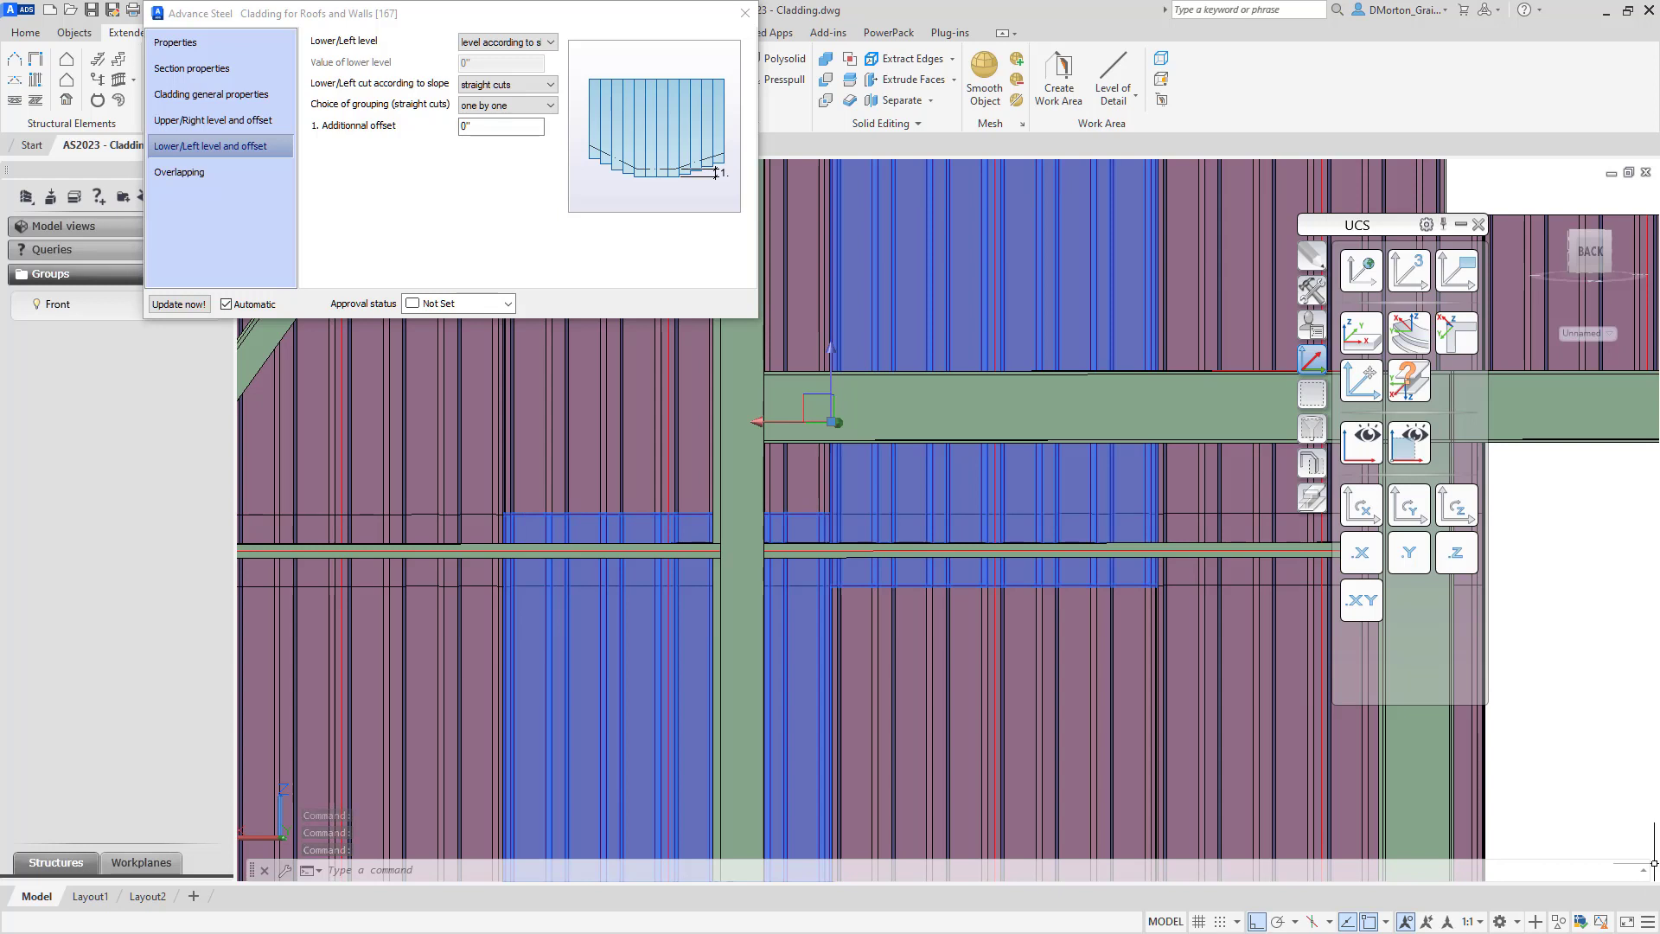
Set the cladding's overlapping value to 6".
{"action": "left_click", "coordinate": [549, 43]}
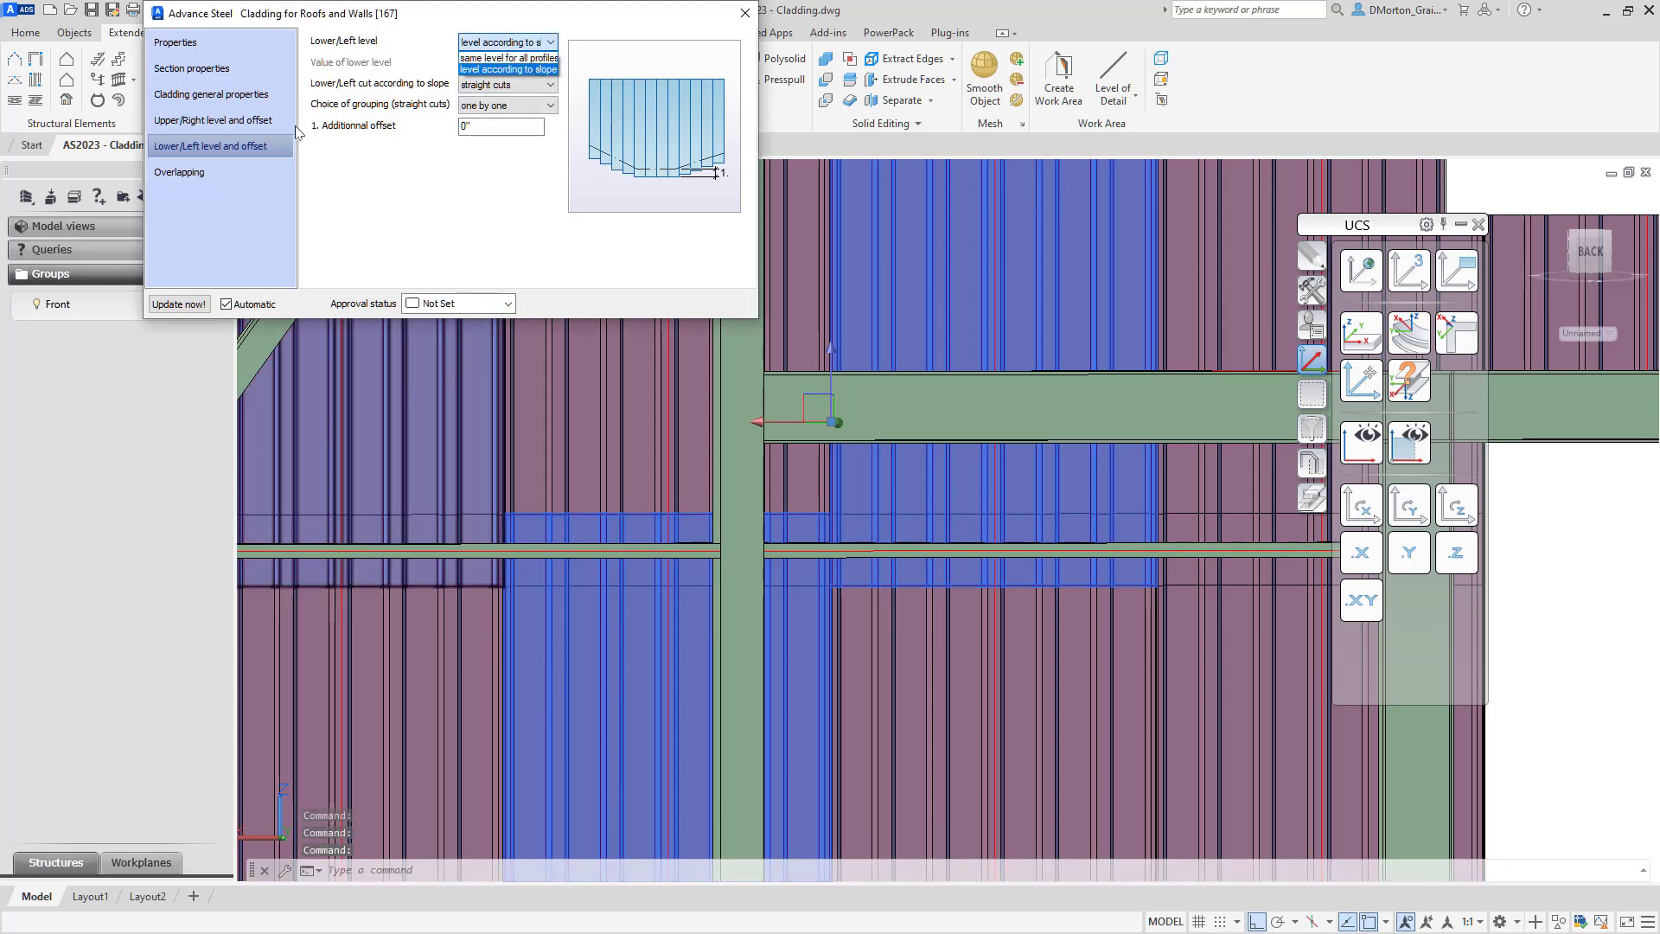
{"action": "left_click", "coordinate": [215, 168]}
{"action": "left_click", "coordinate": [205, 173]}
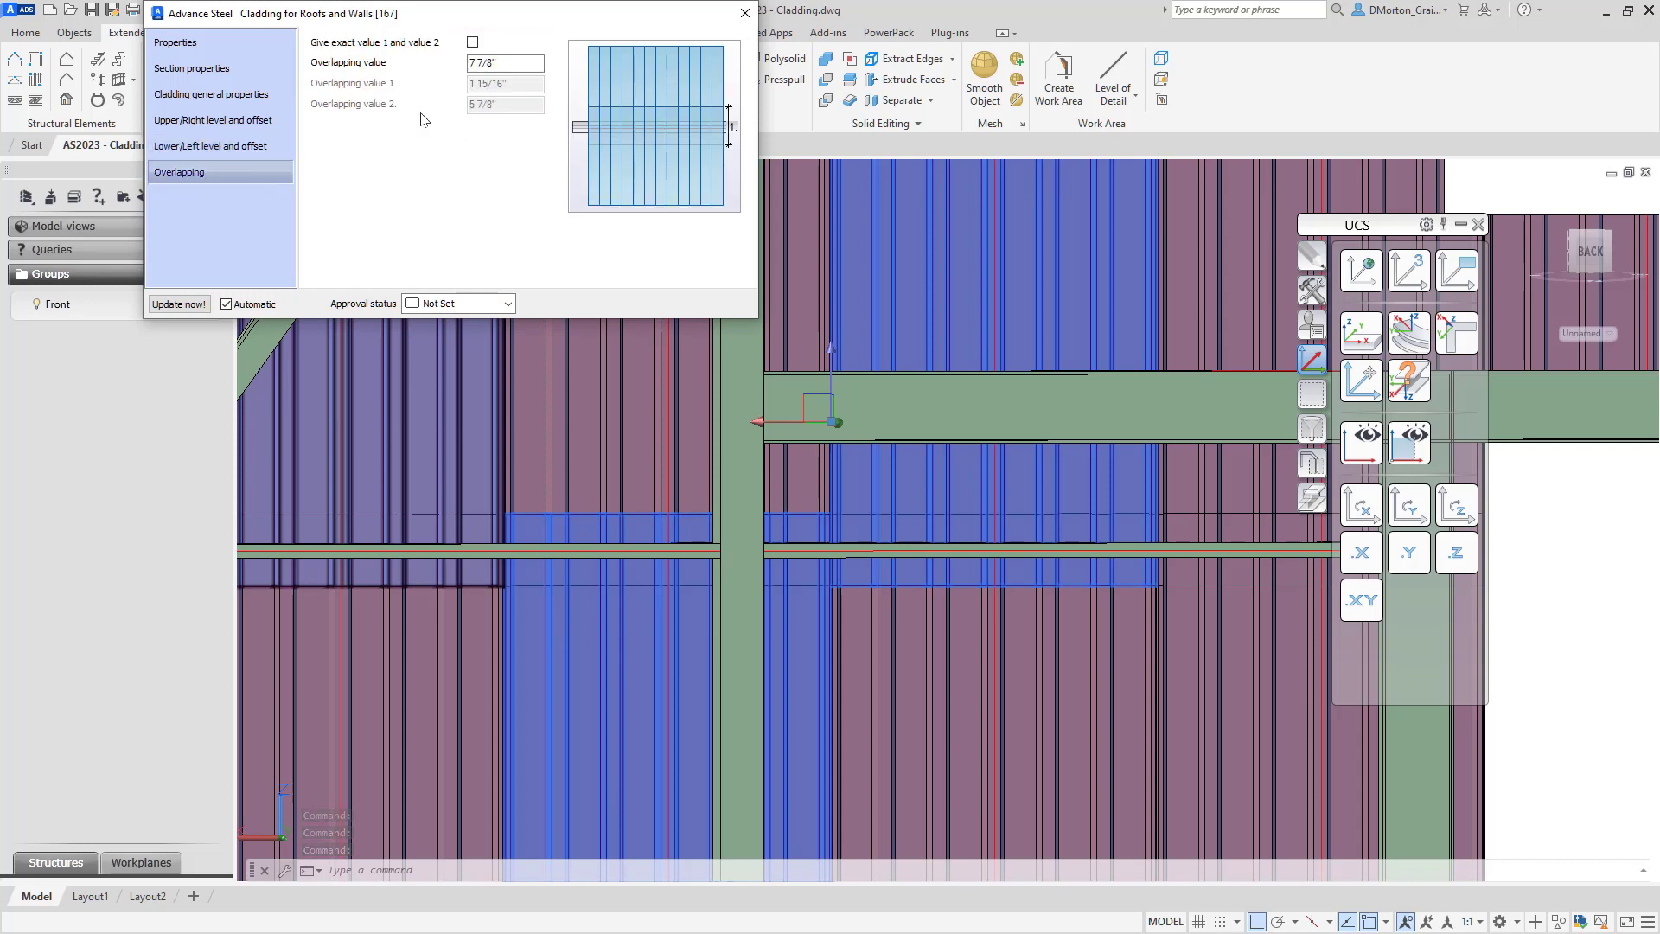
{"action": "left_click", "coordinate": [515, 62]}
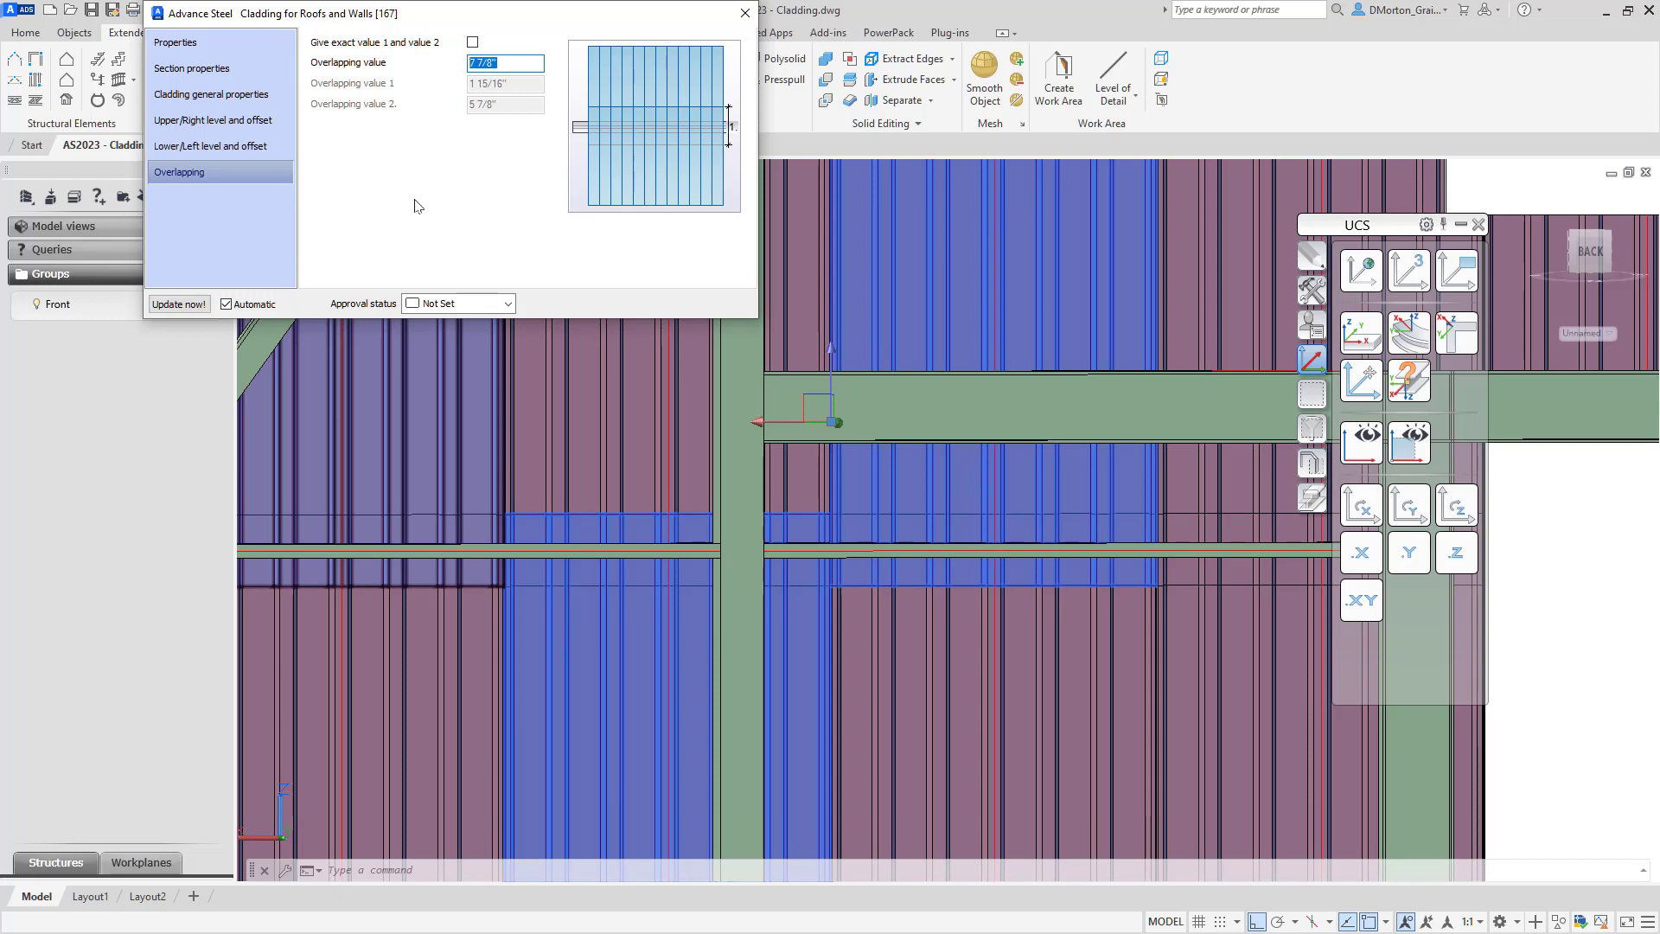
{"action": "key", "text": "Tab"}
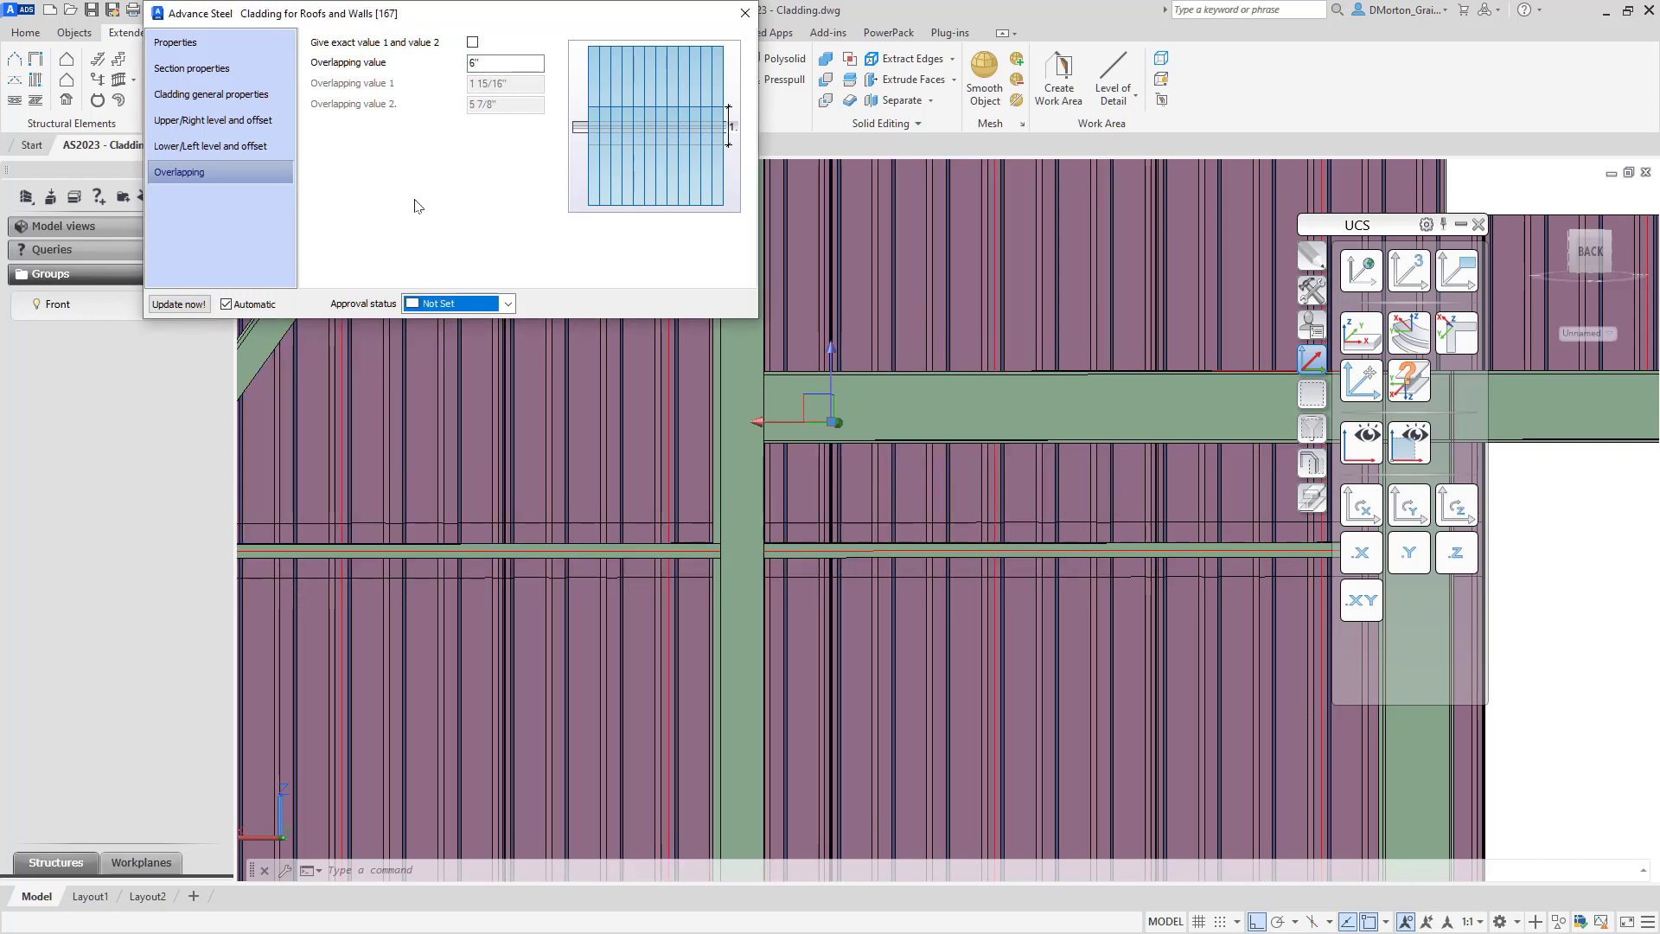
Try an overlapping value of 0", inspect the sheet joint beside the doorway column, and set the value back to 6".
{"action": "left_click", "coordinate": [524, 65]}
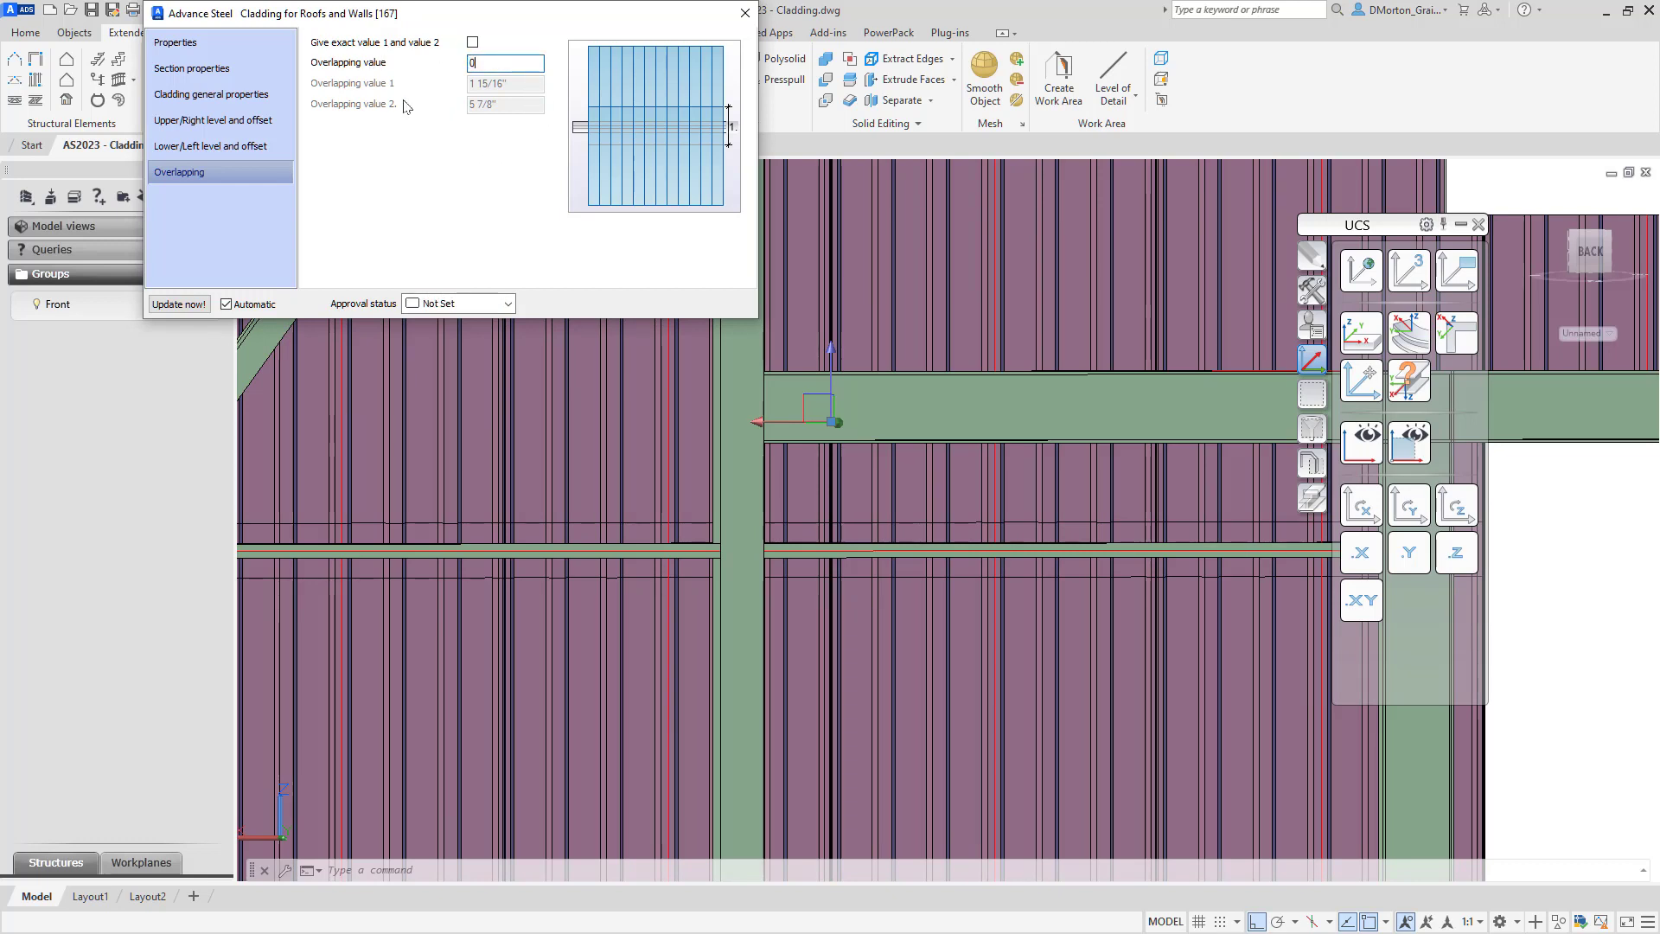
{"action": "key", "text": "Tab"}
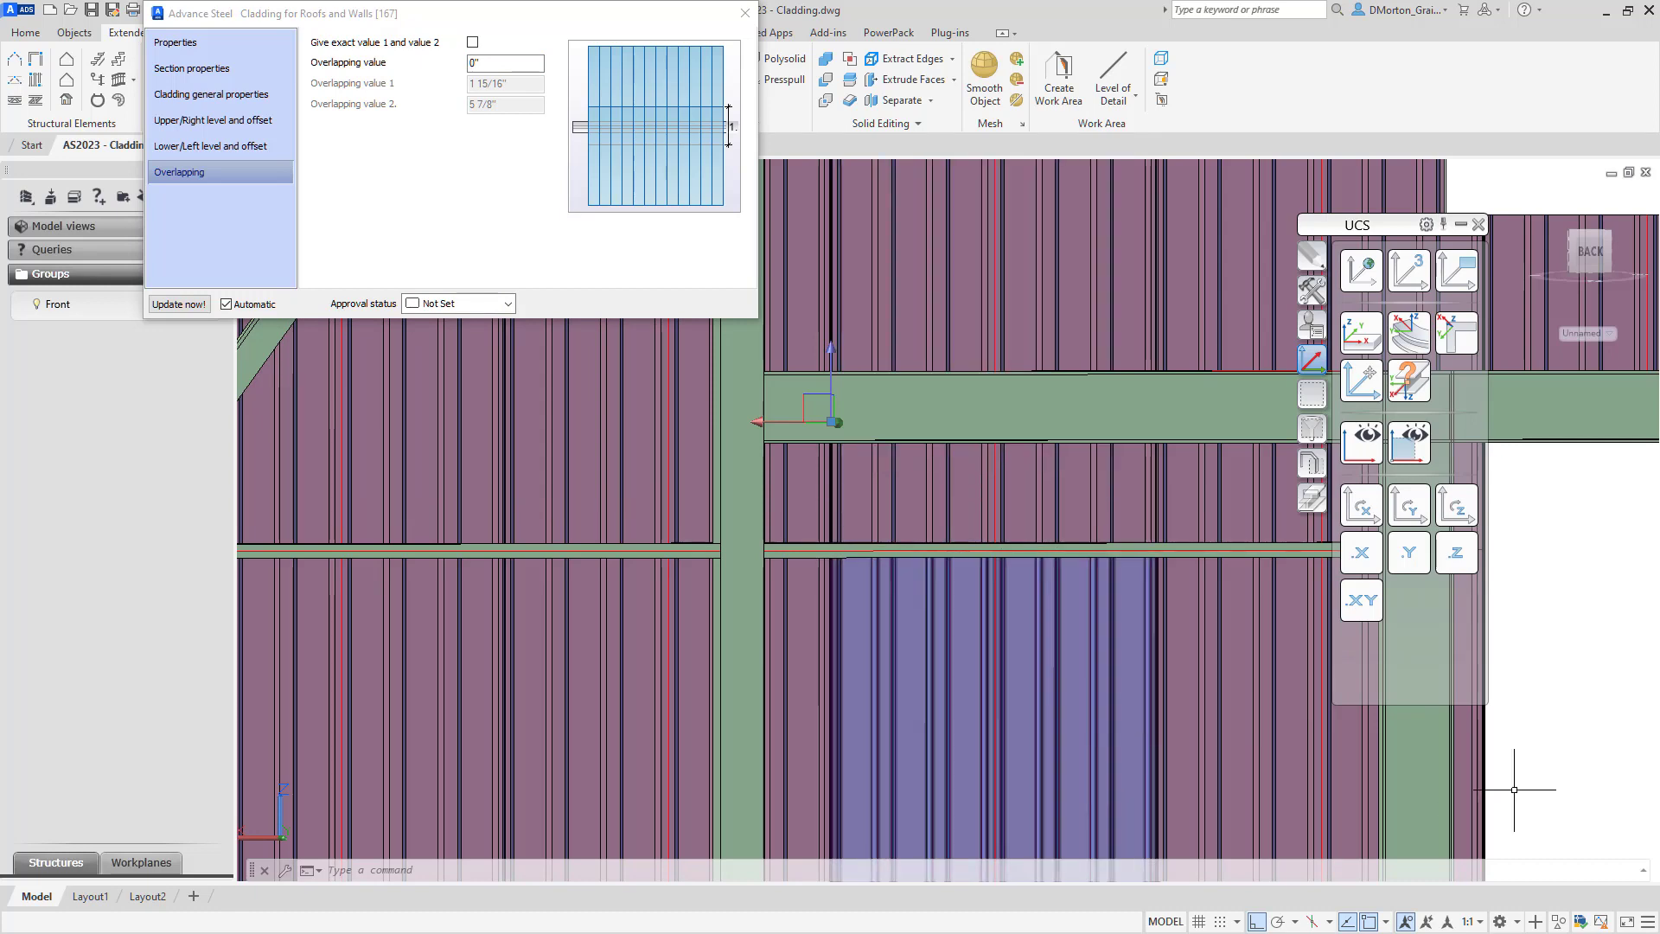
{"action": "middle_click_drag", "start_coordinate": [1335, 727], "coordinate": [683, 683]}
{"action": "scroll", "coordinate": [833, 593], "scroll_direction": "up", "scroll_amount": 3}
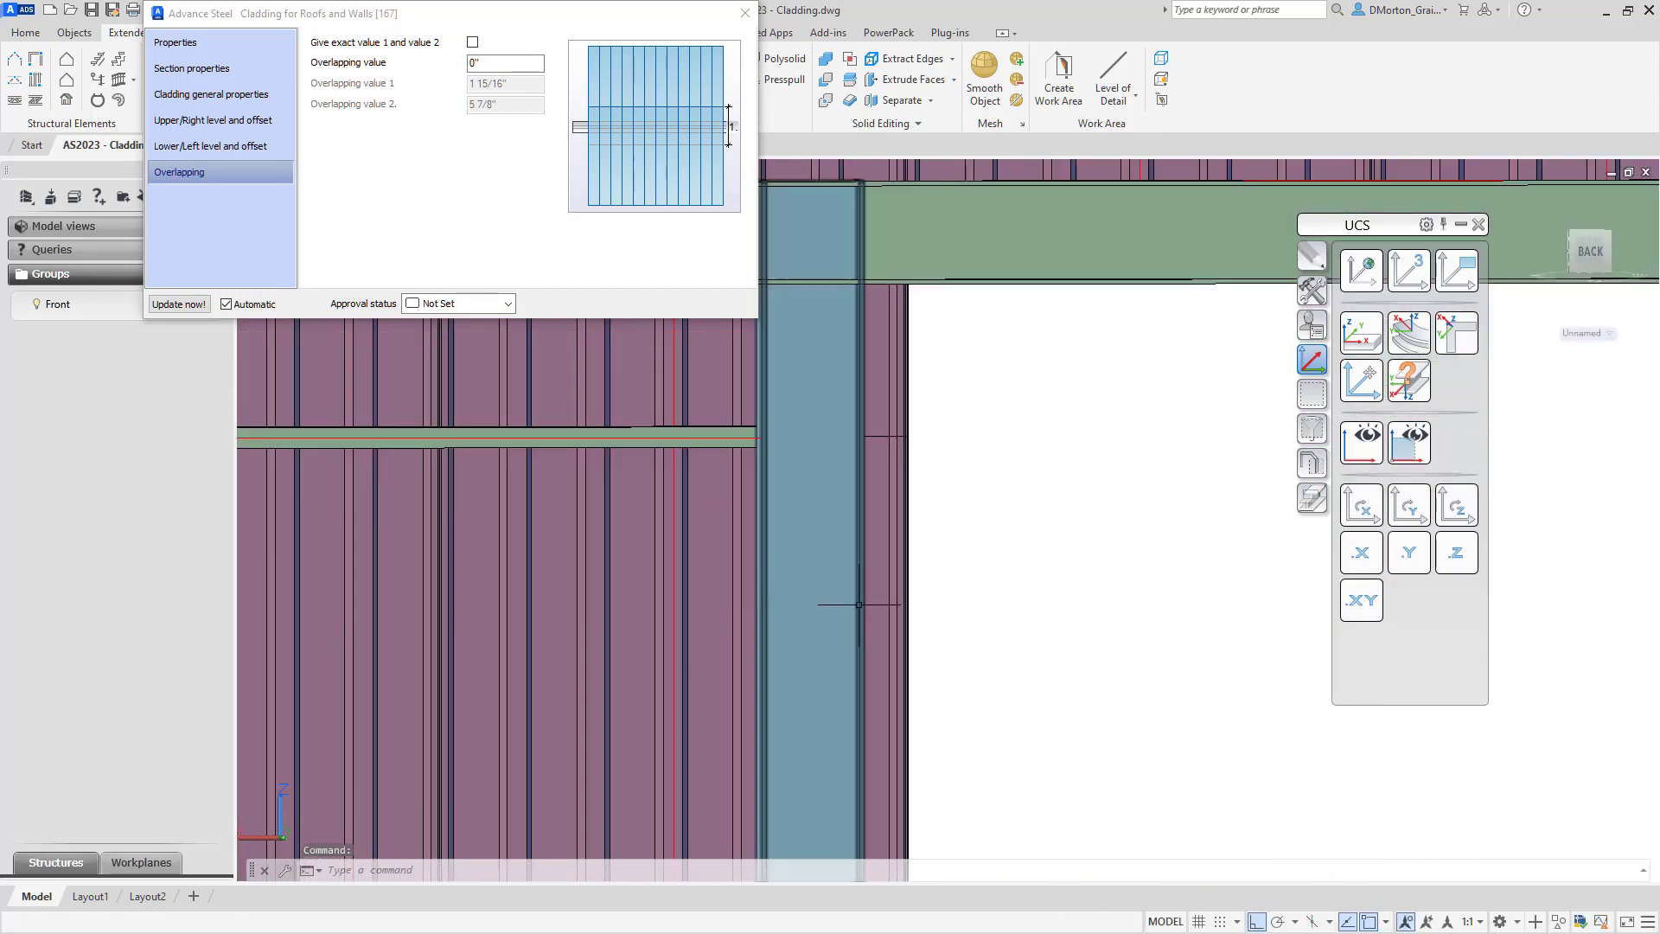
{"action": "scroll", "coordinate": [940, 403], "scroll_direction": "up", "scroll_amount": 2}
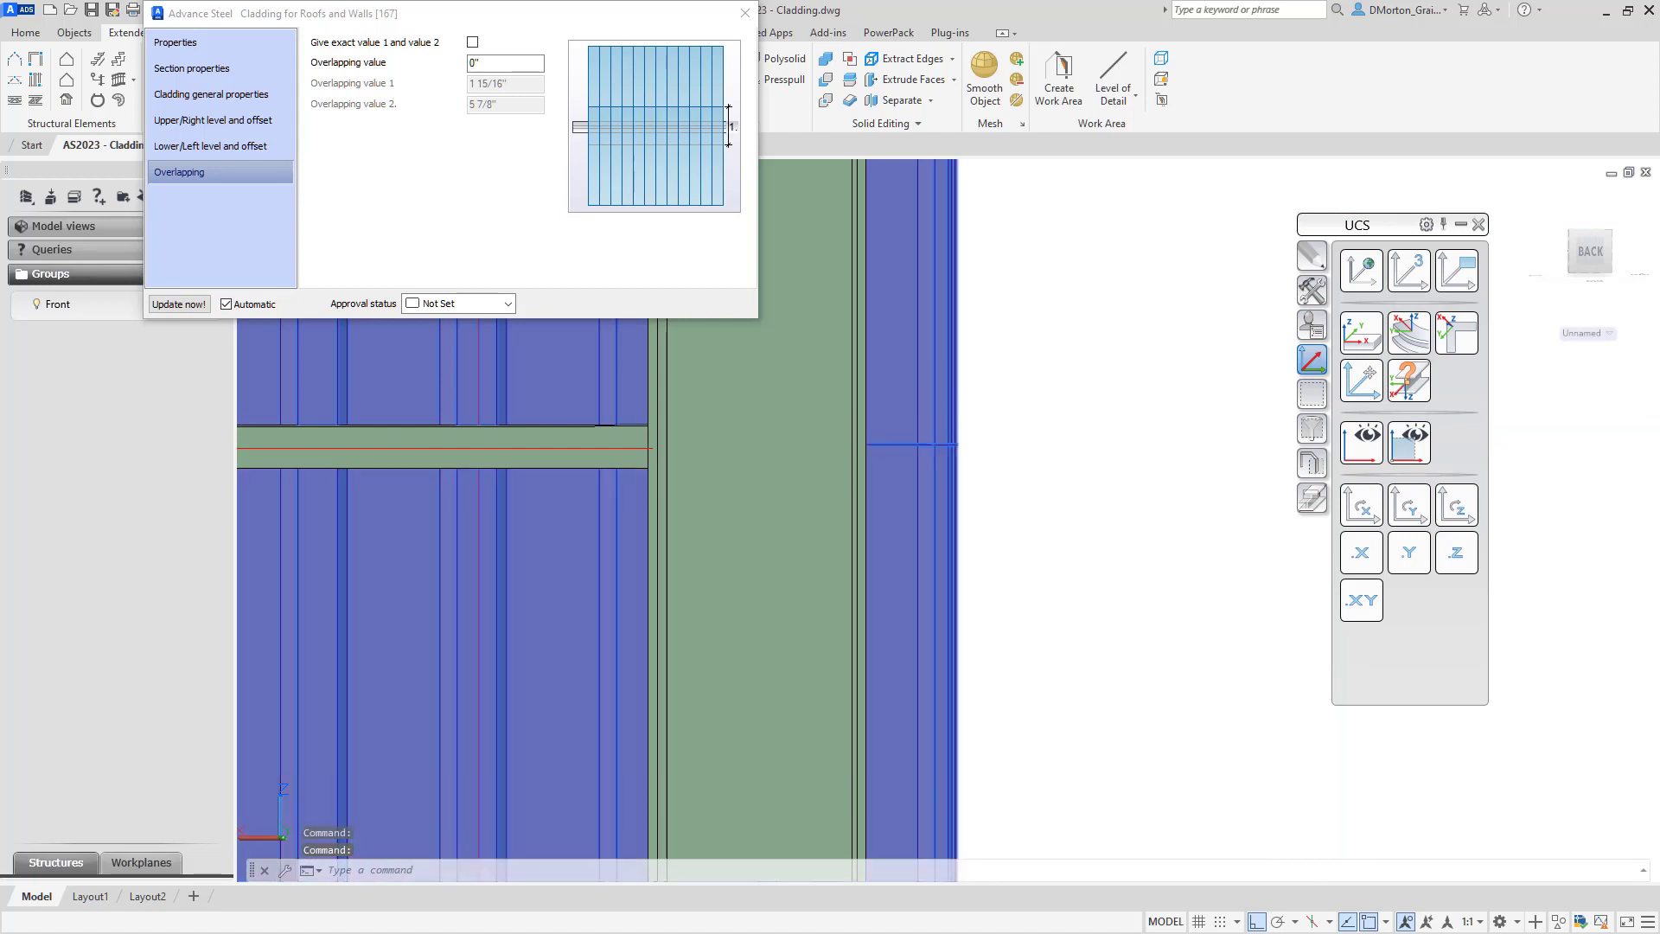
{"action": "left_click", "coordinate": [955, 443]}
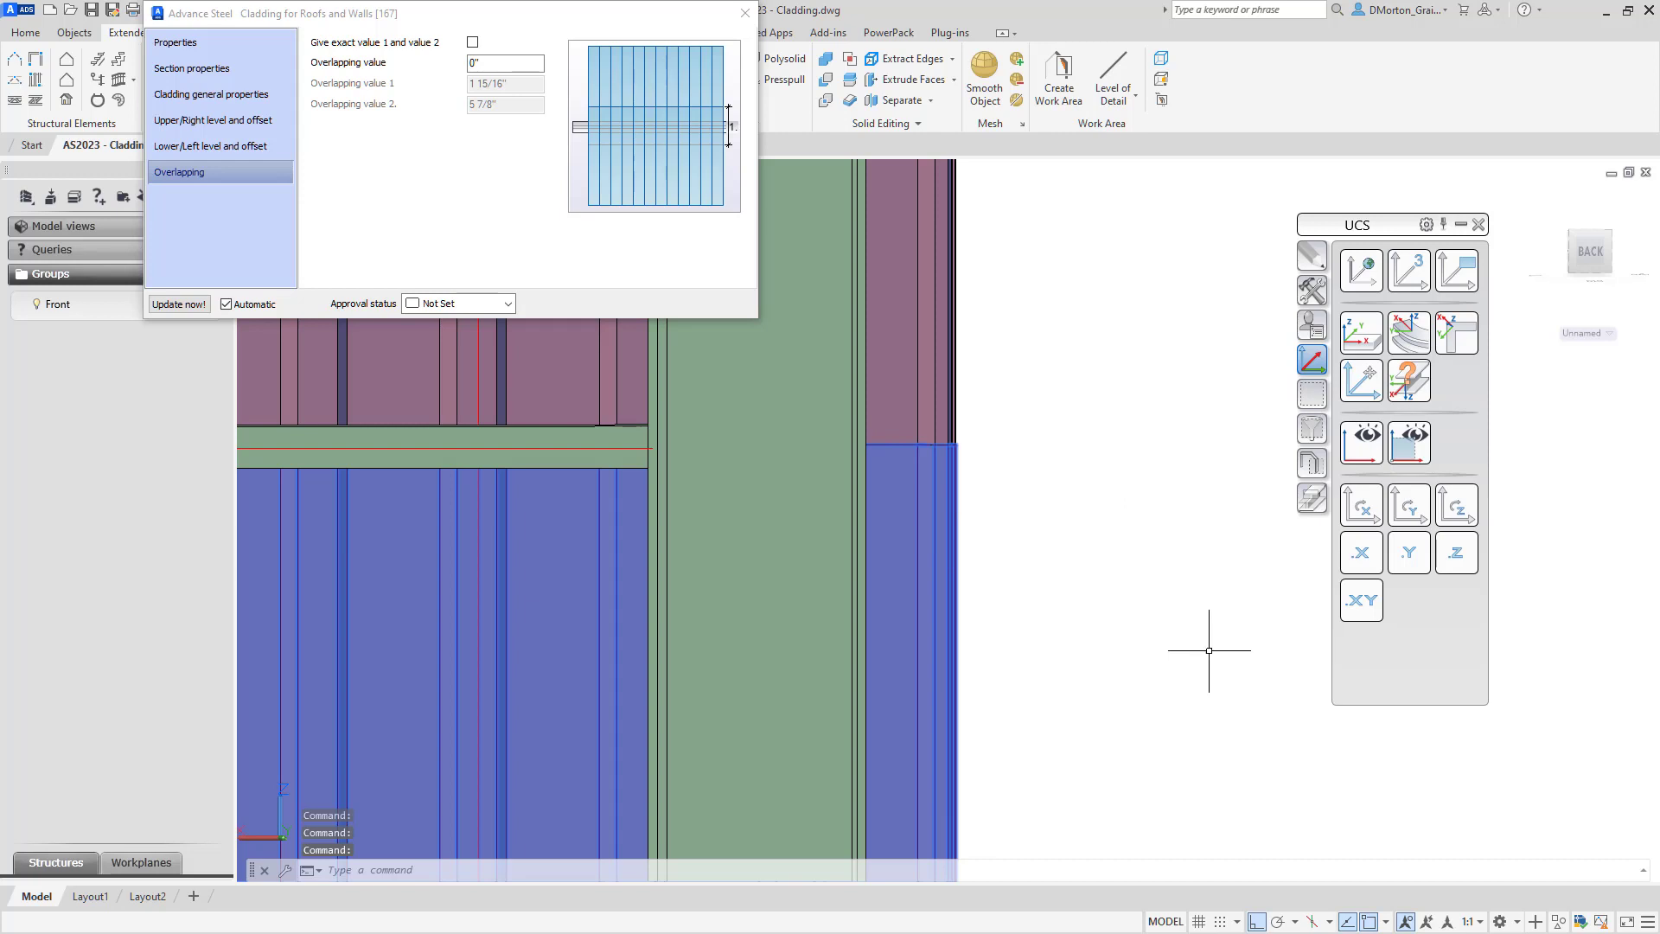
{"action": "left_click", "coordinate": [392, 59]}
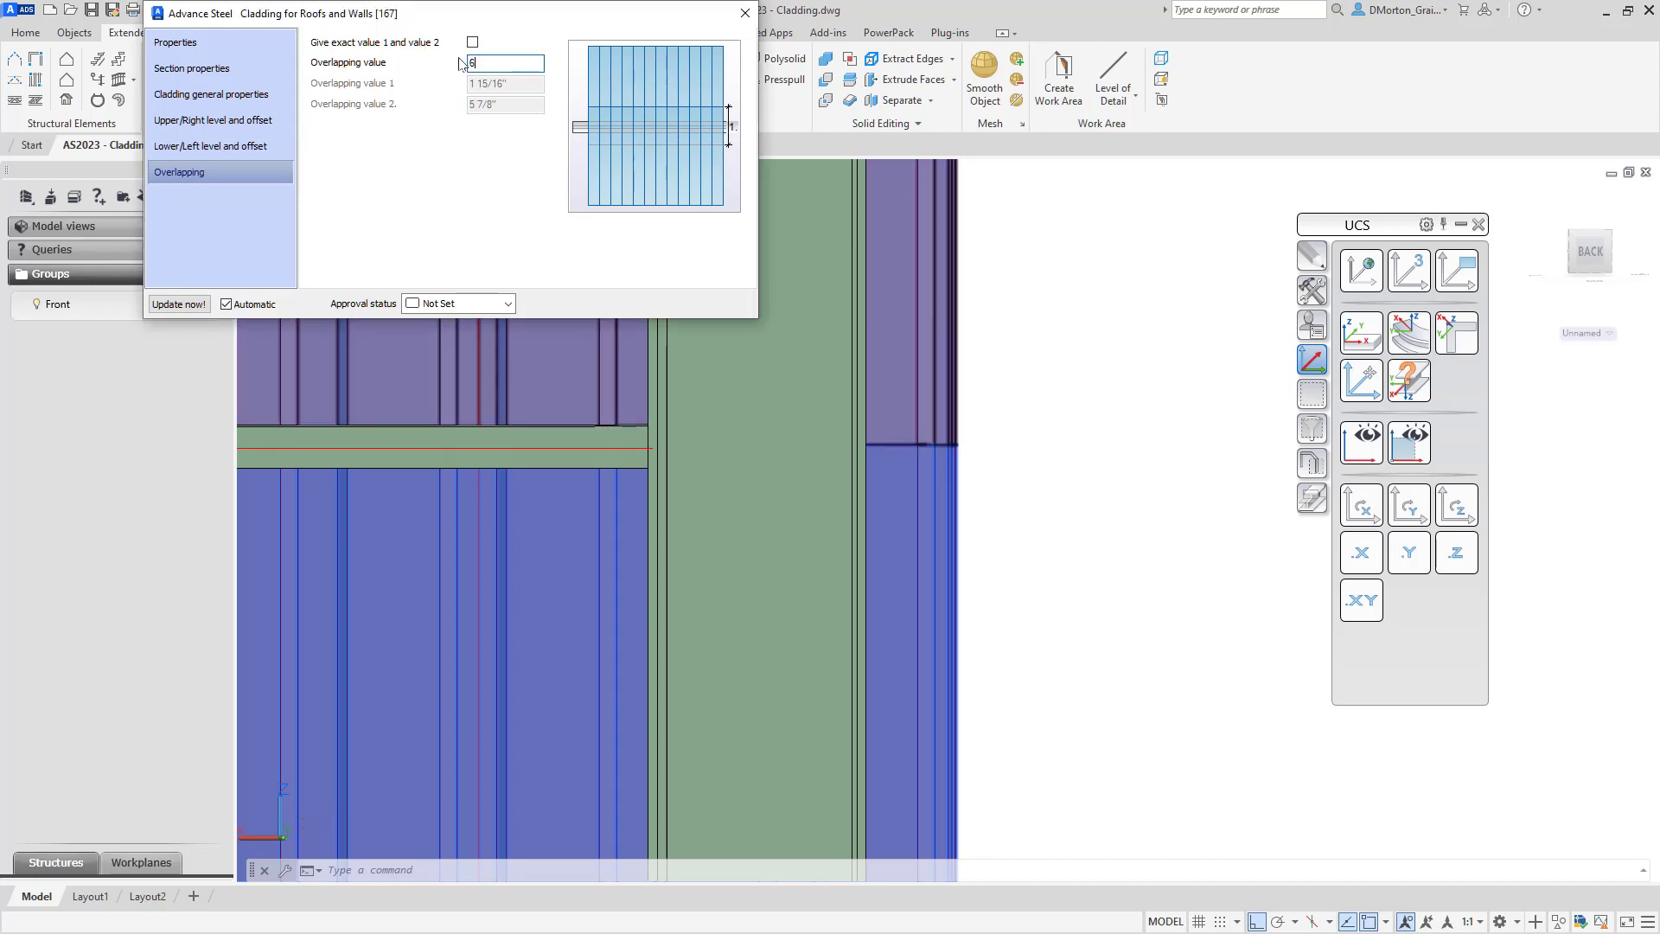
{"action": "key", "text": "Tab"}
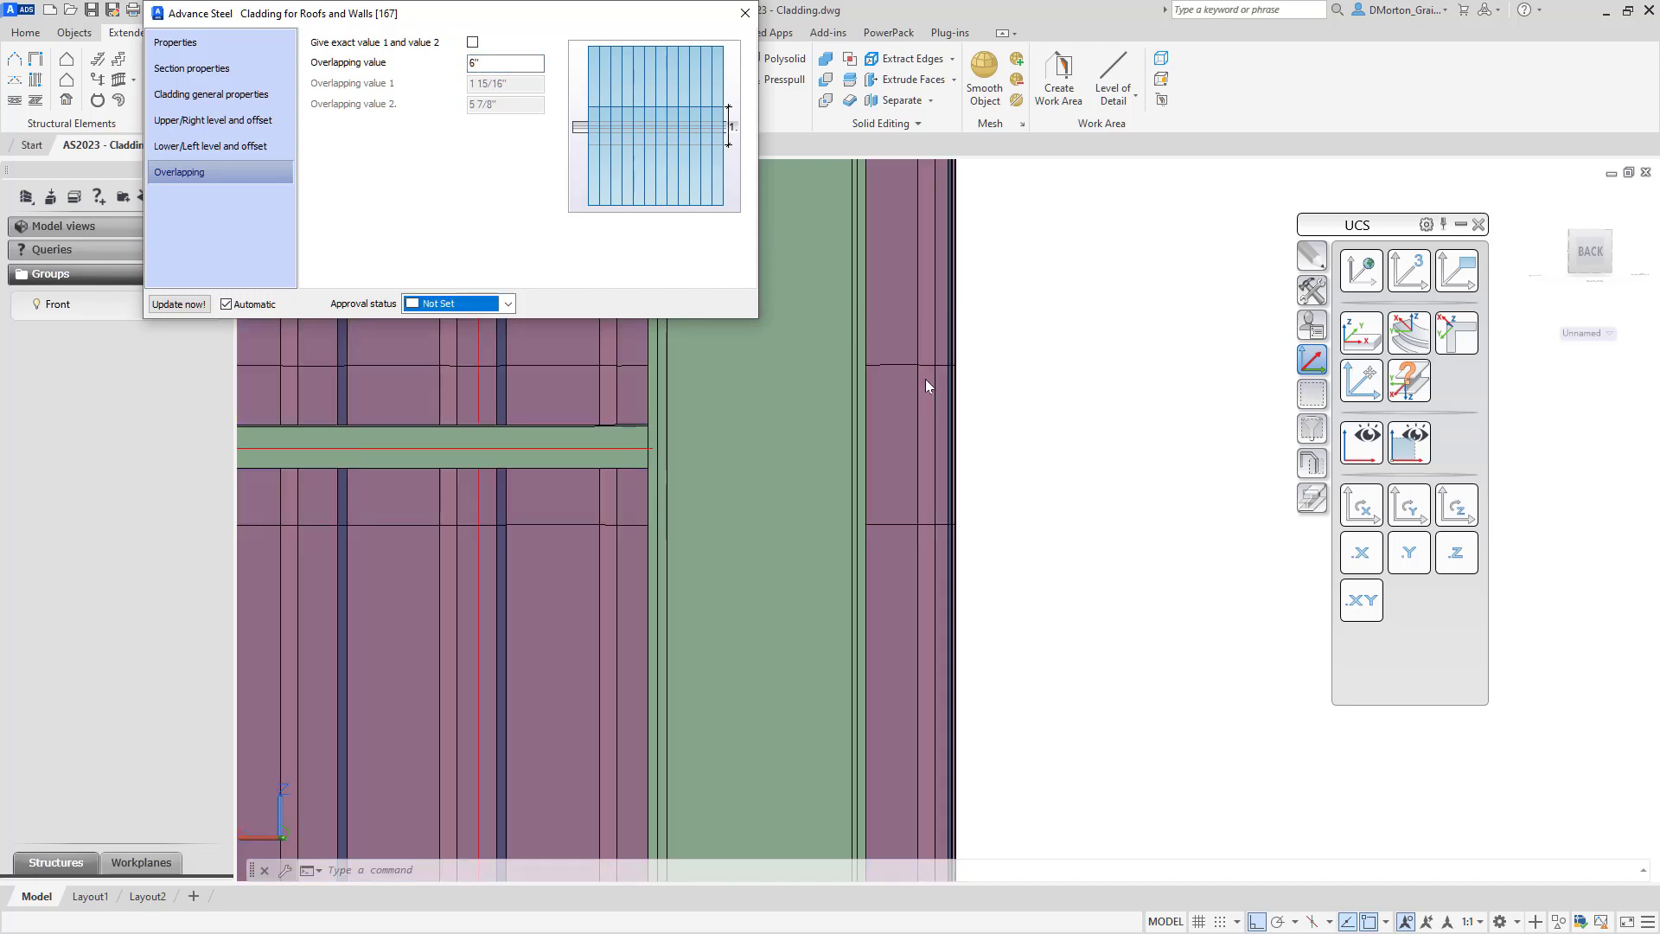
{"action": "left_click", "coordinate": [956, 296]}
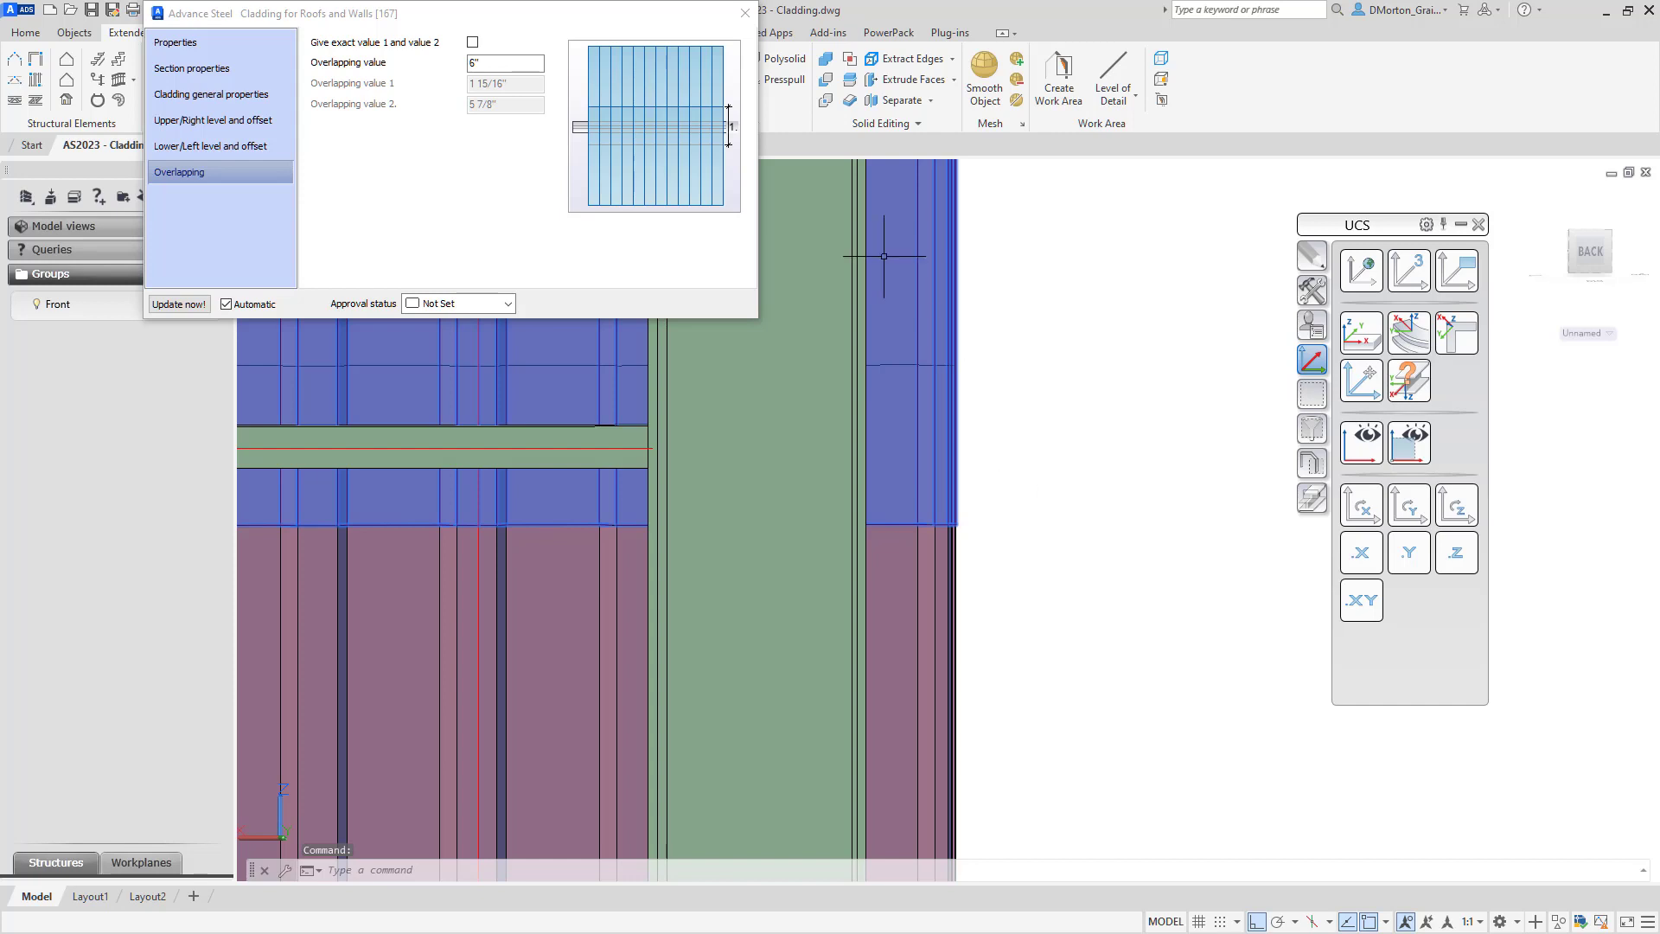
Try exact overlapping values for the cladding, with value 1 at 6" and value 2 at 4".
{"action": "left_click", "coordinate": [472, 42]}
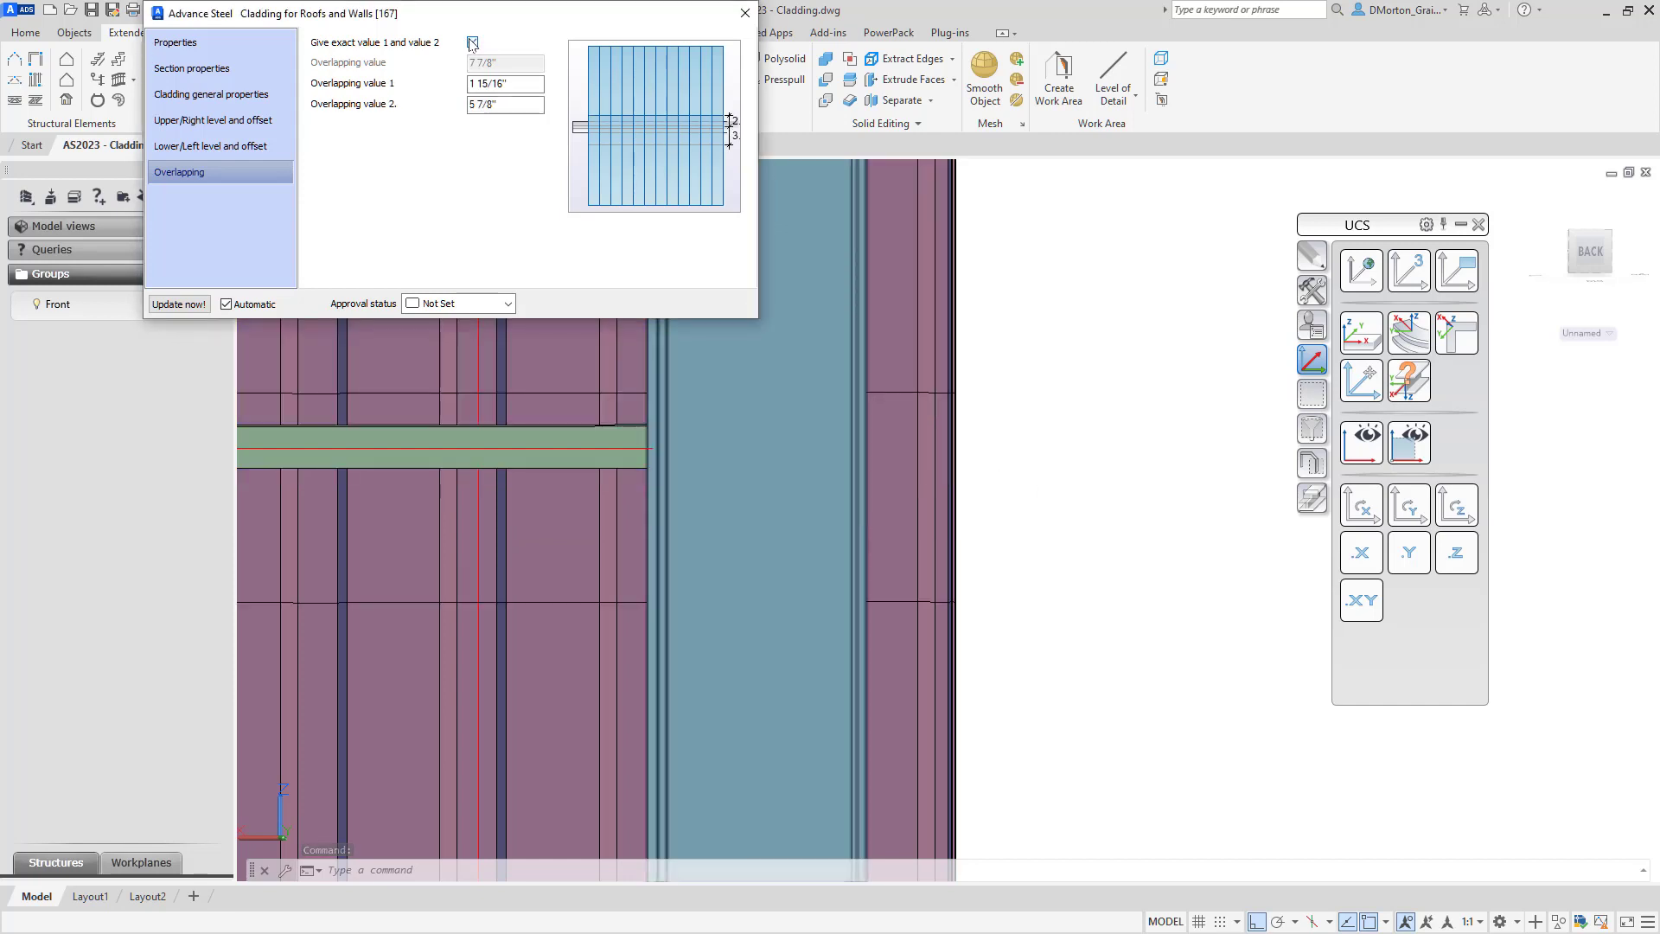
{"action": "key", "text": "Return"}
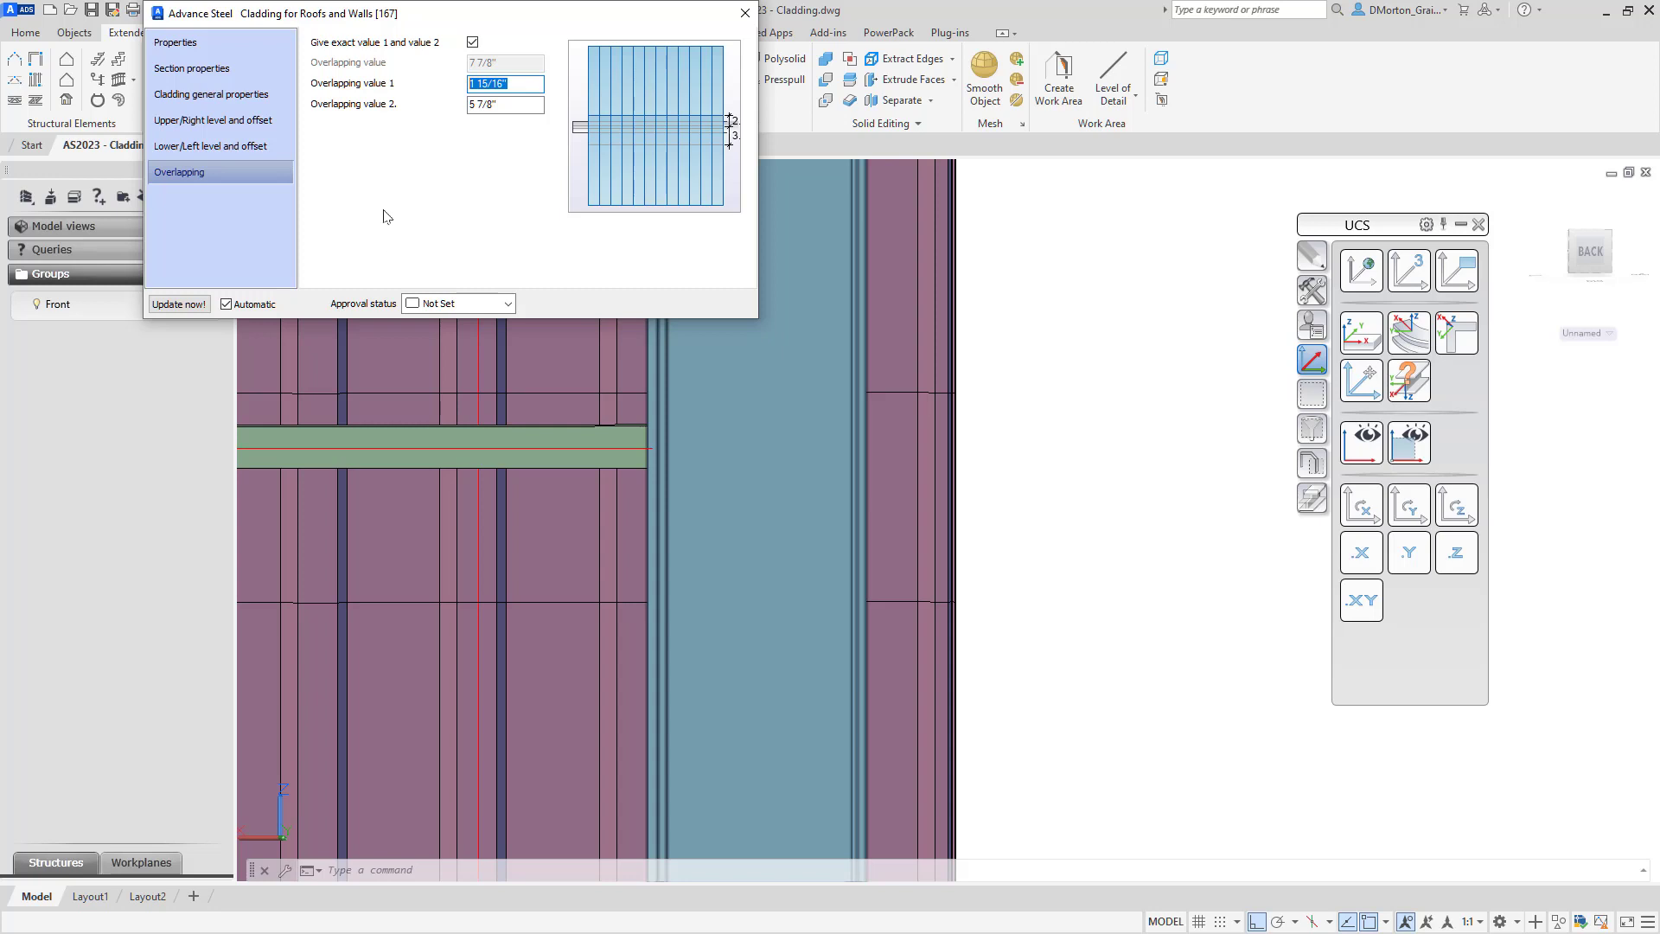
{"action": "left_click", "coordinate": [510, 110]}
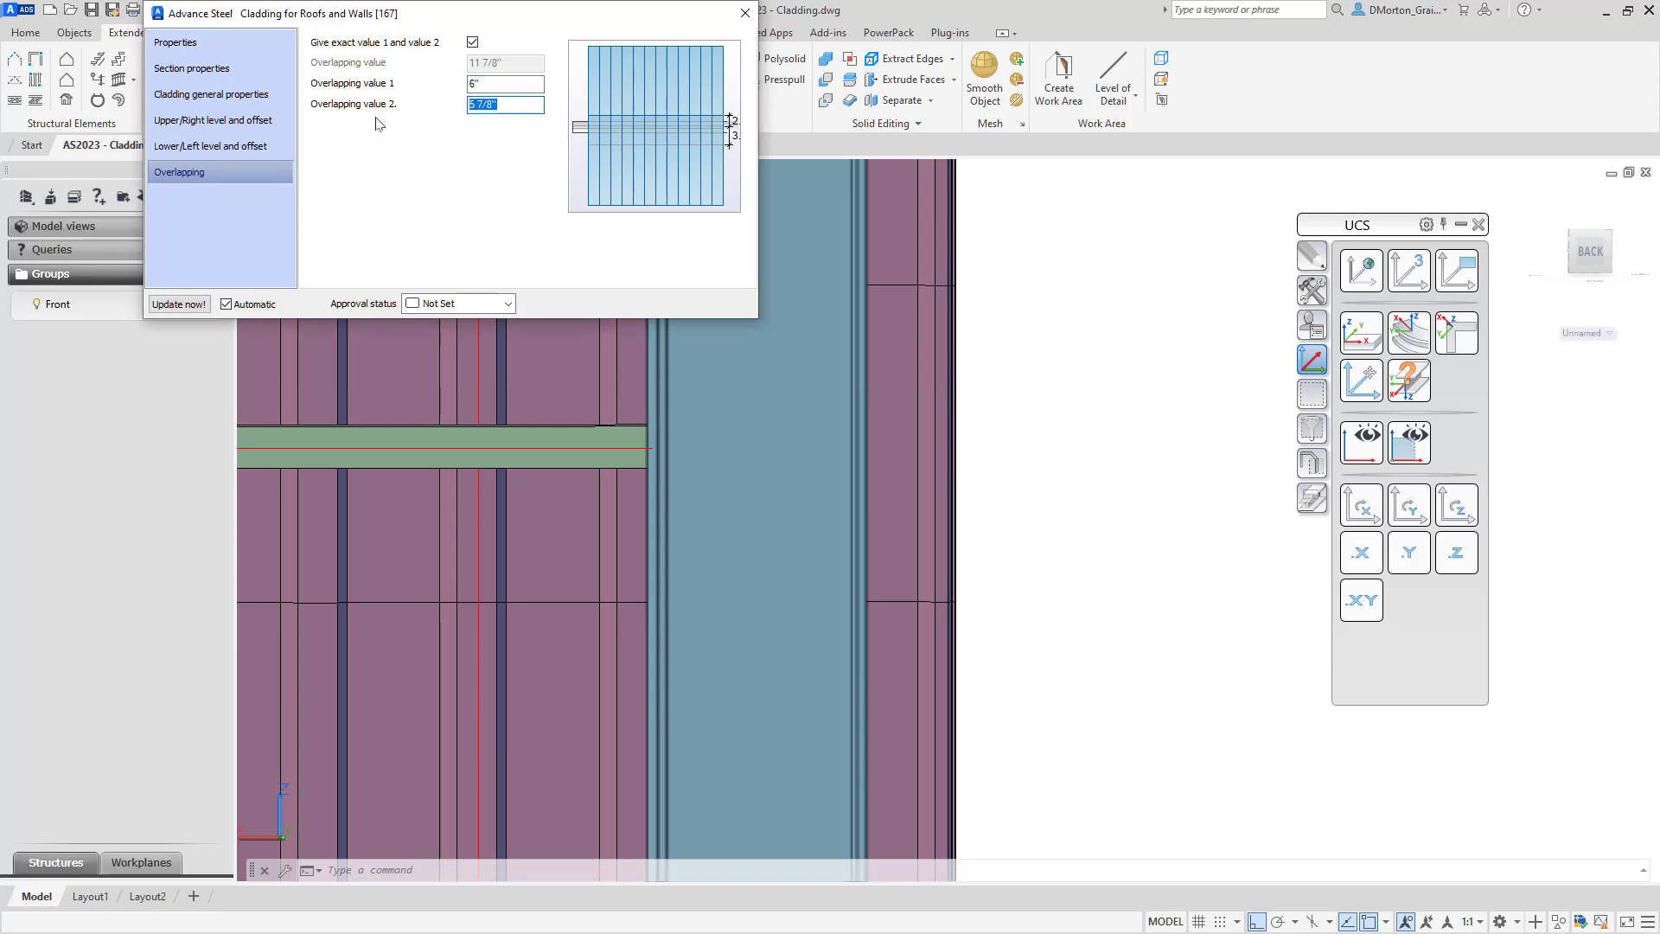
{"action": "left_click", "coordinate": [501, 86]}
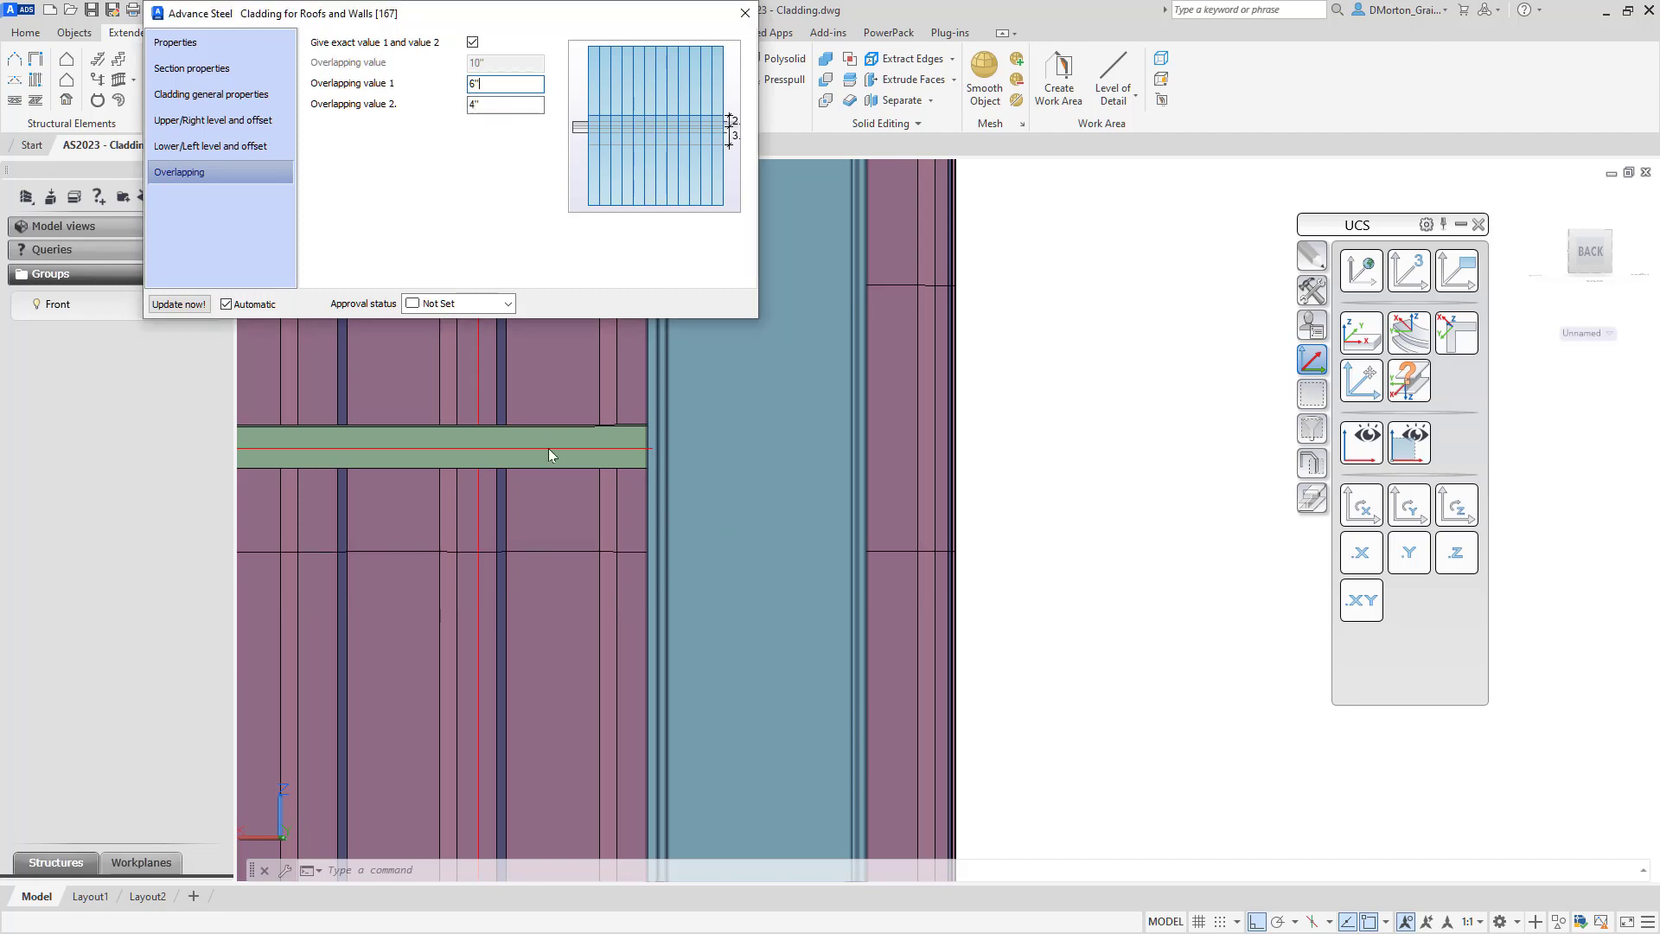
Turn off the exact values 1 and 2 and set the single overlapping value to 6".
{"action": "scroll", "coordinate": [963, 637], "scroll_direction": "down", "scroll_amount": 2}
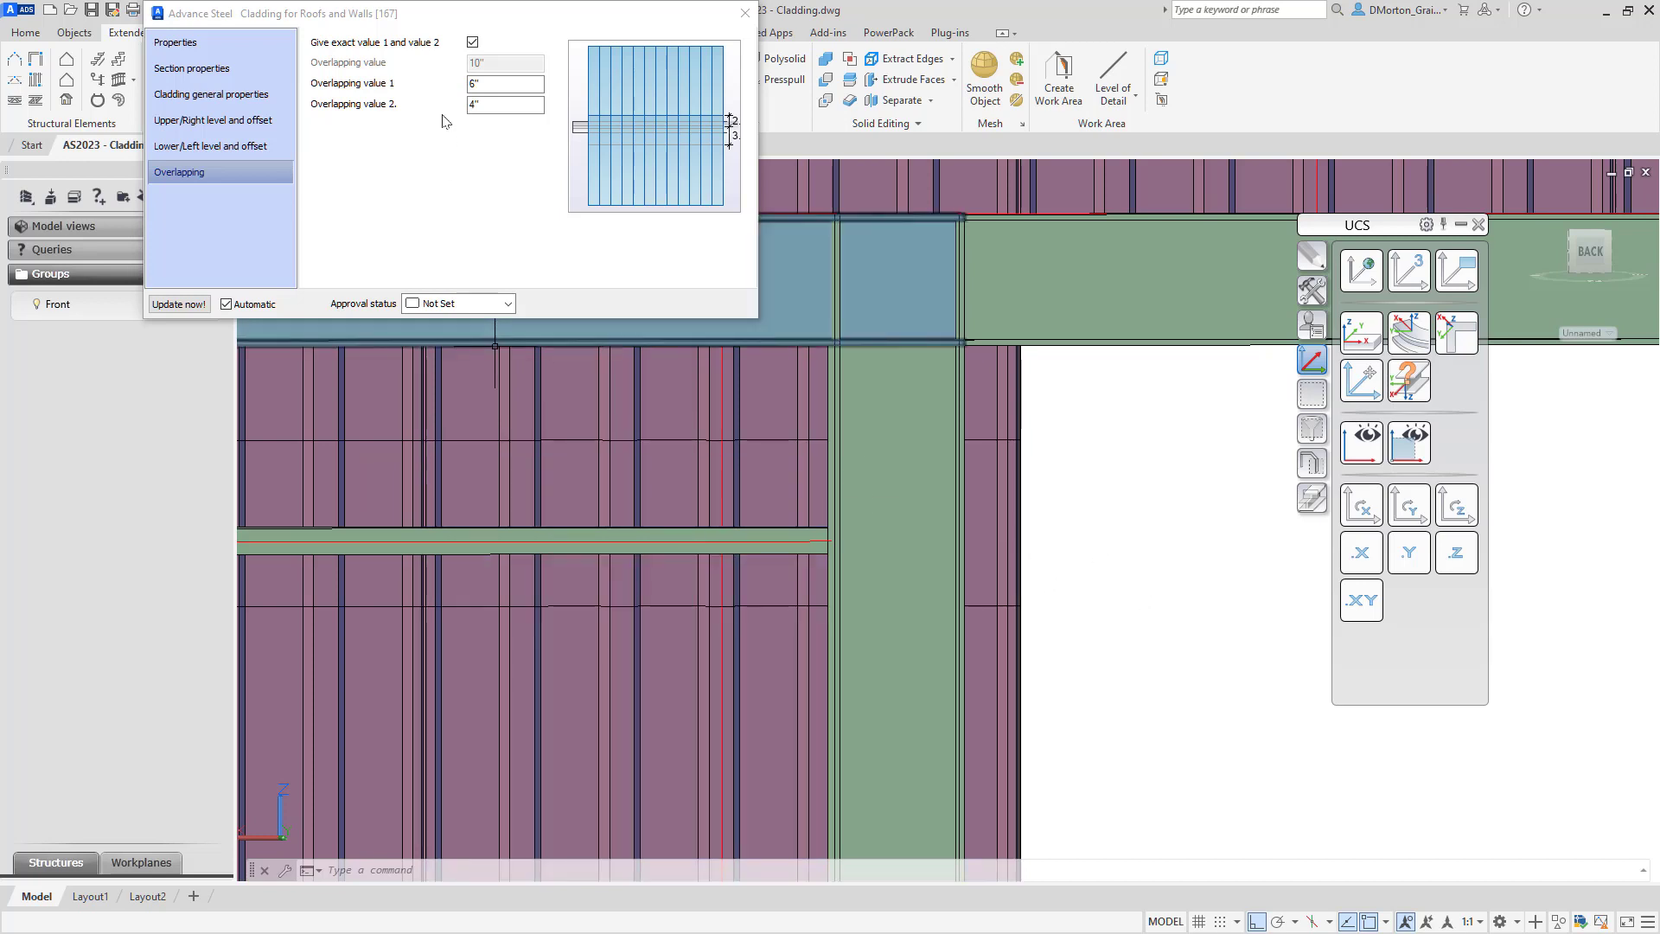
{"action": "left_click", "coordinate": [494, 109]}
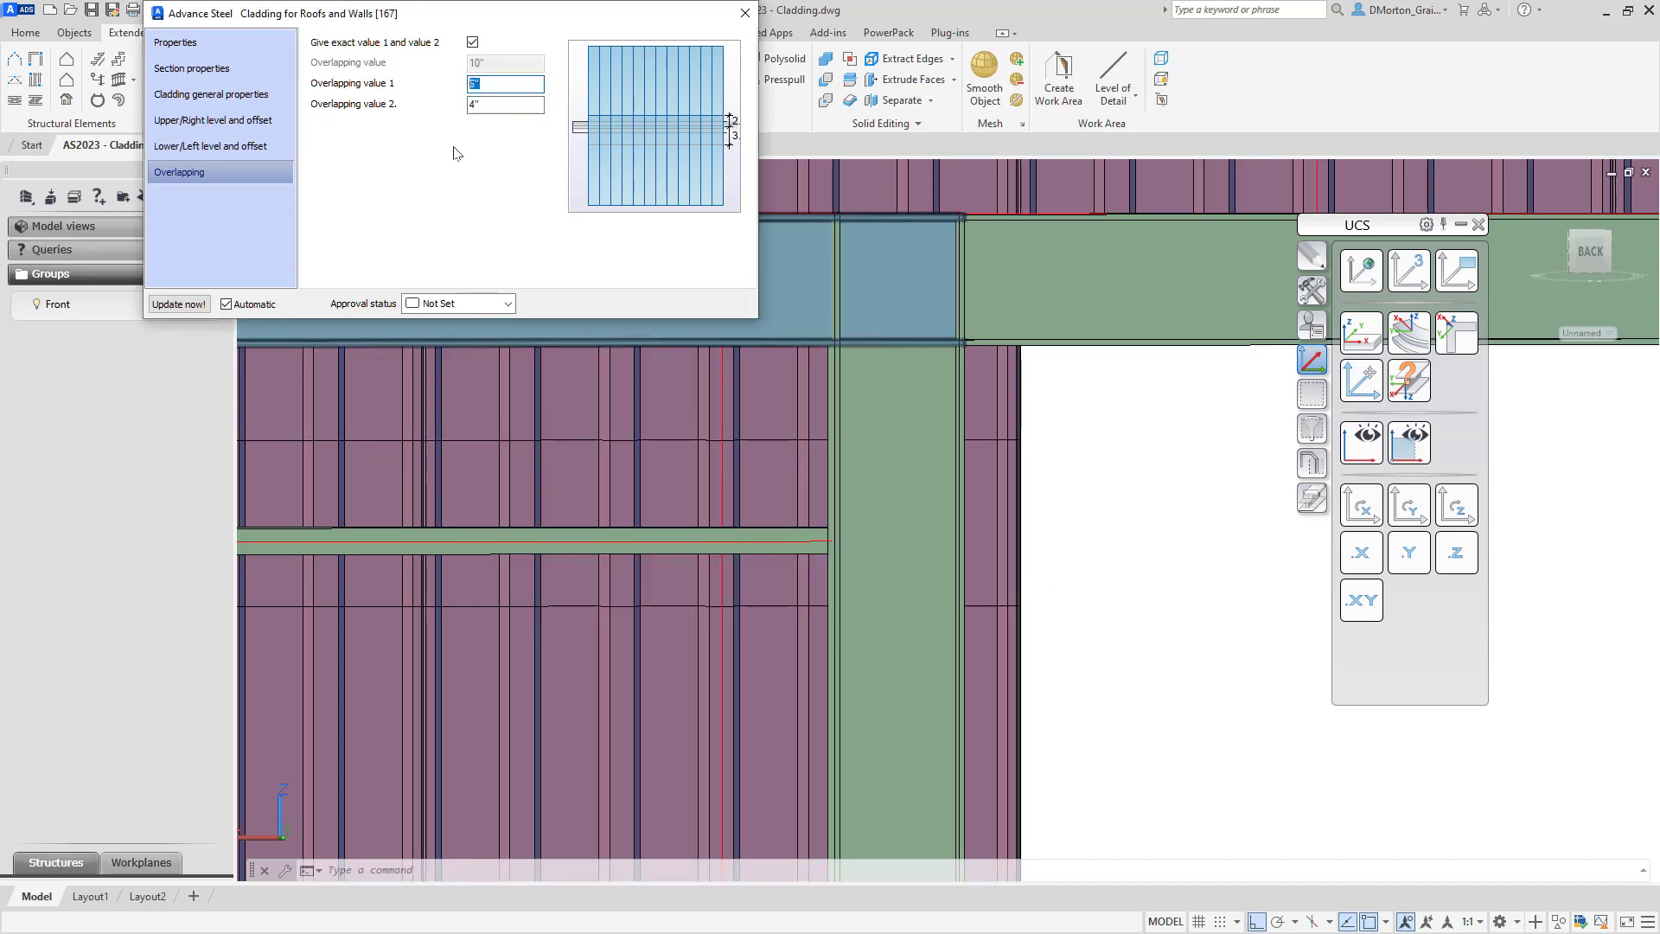
{"action": "left_click", "coordinate": [473, 42]}
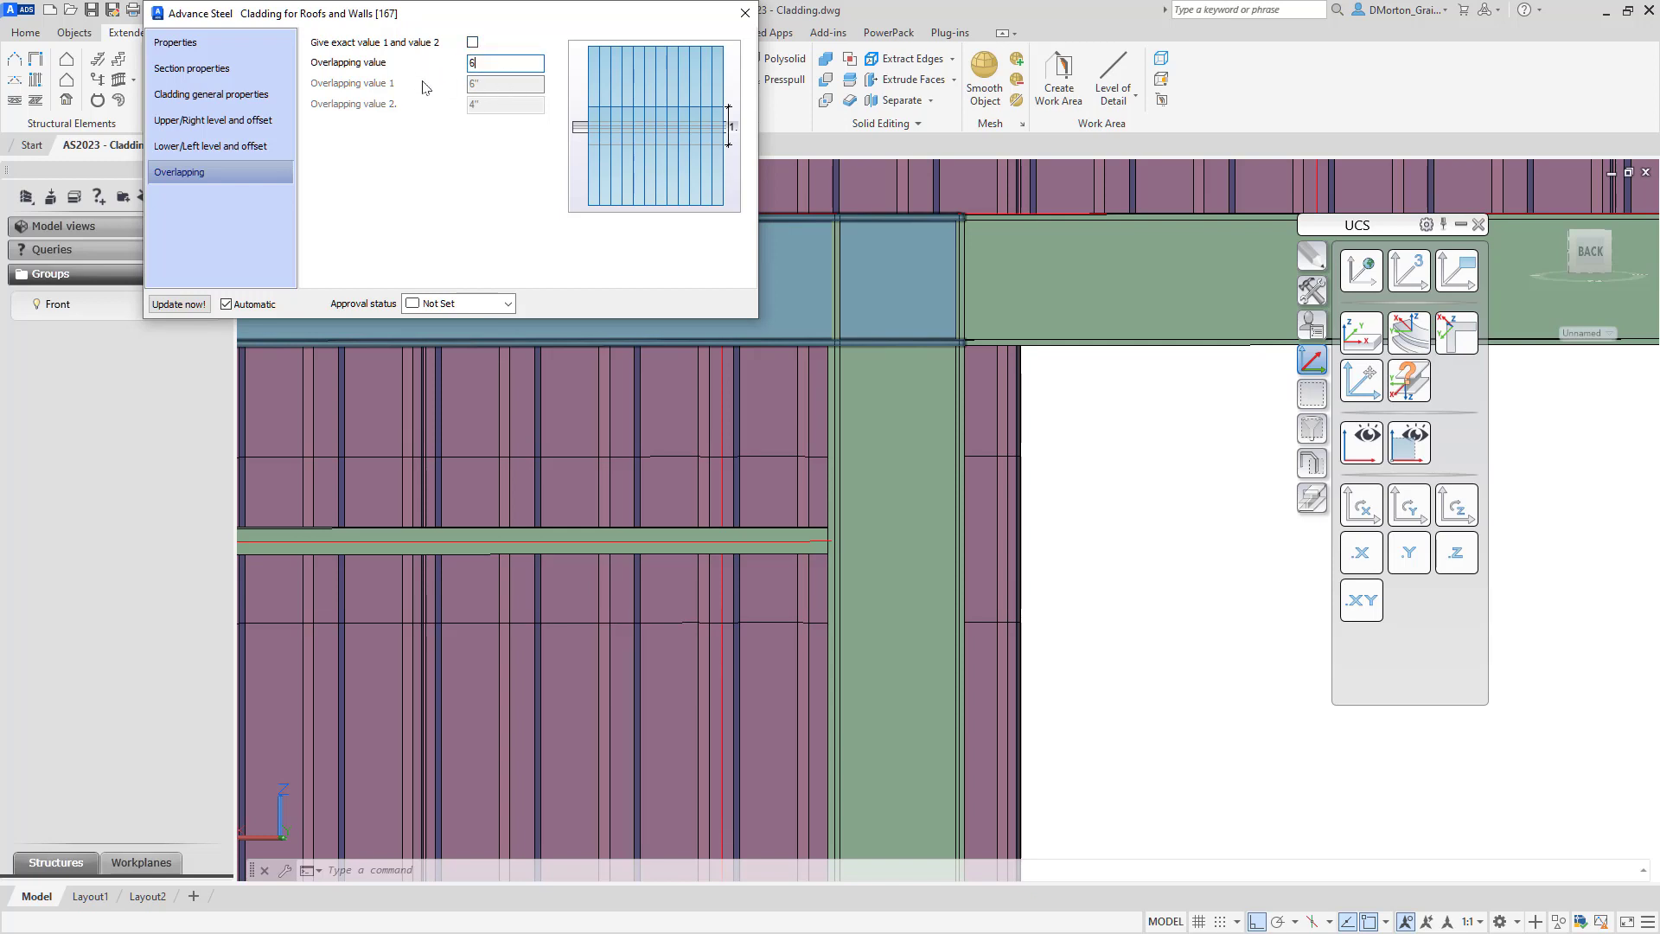
{"action": "type", "text": "6"}
{"action": "key", "text": "Tab"}
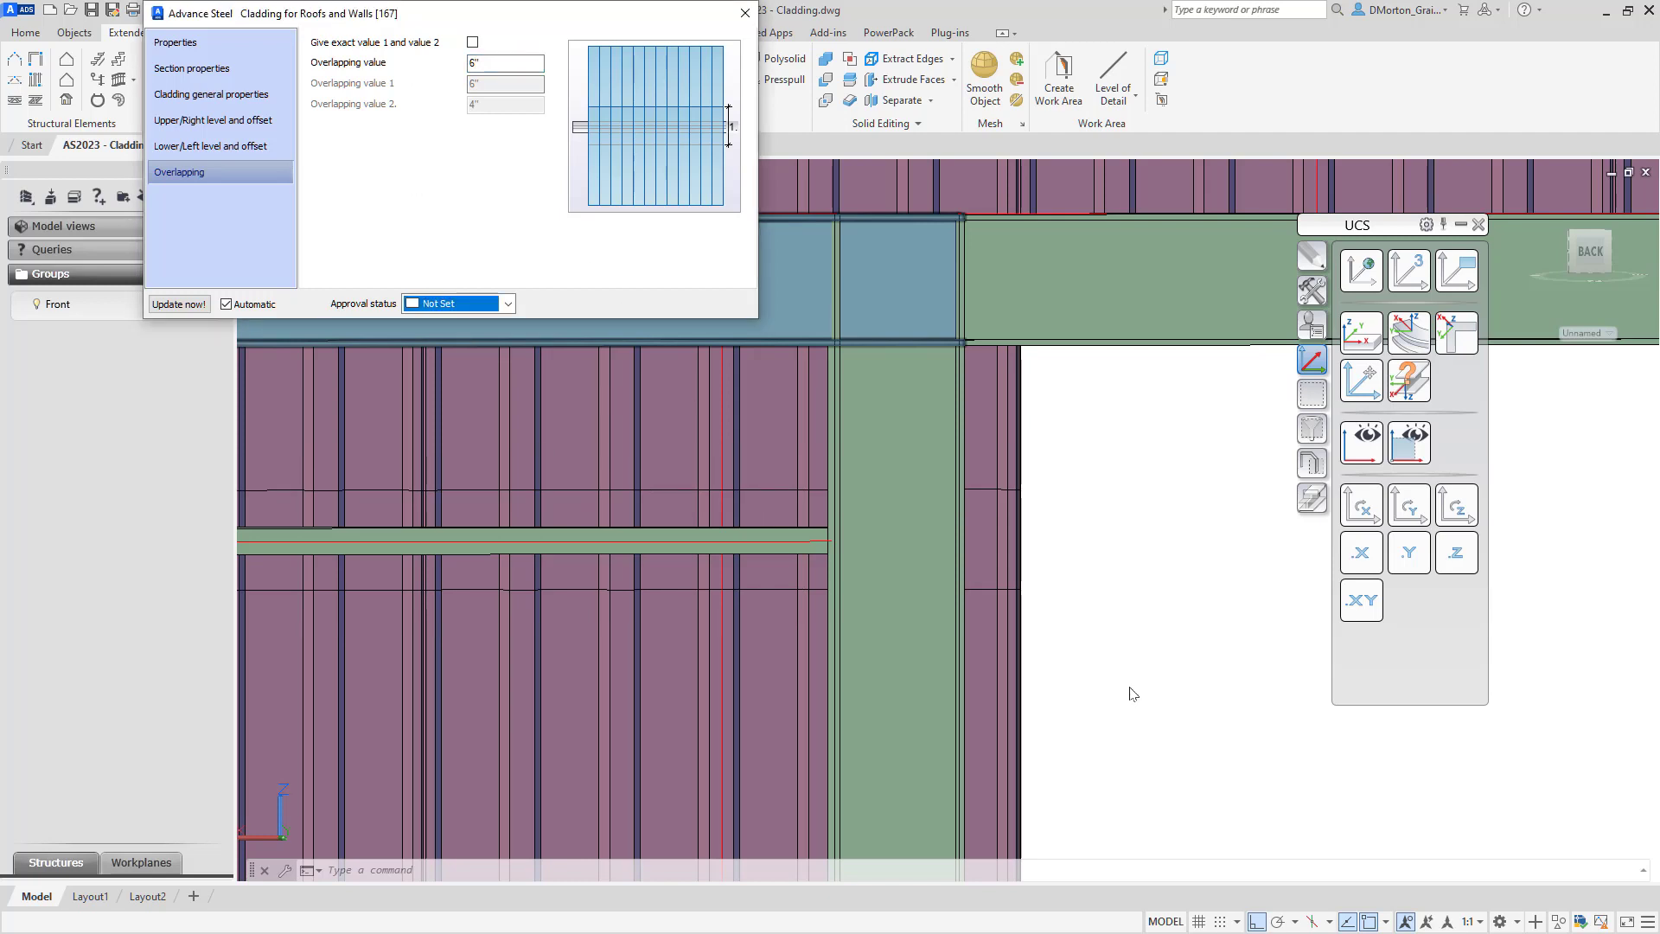
Review the clad front wall and its lower edge from the front, and close the cladding settings.
{"action": "scroll", "coordinate": [1112, 660], "scroll_direction": "down", "scroll_amount": 5}
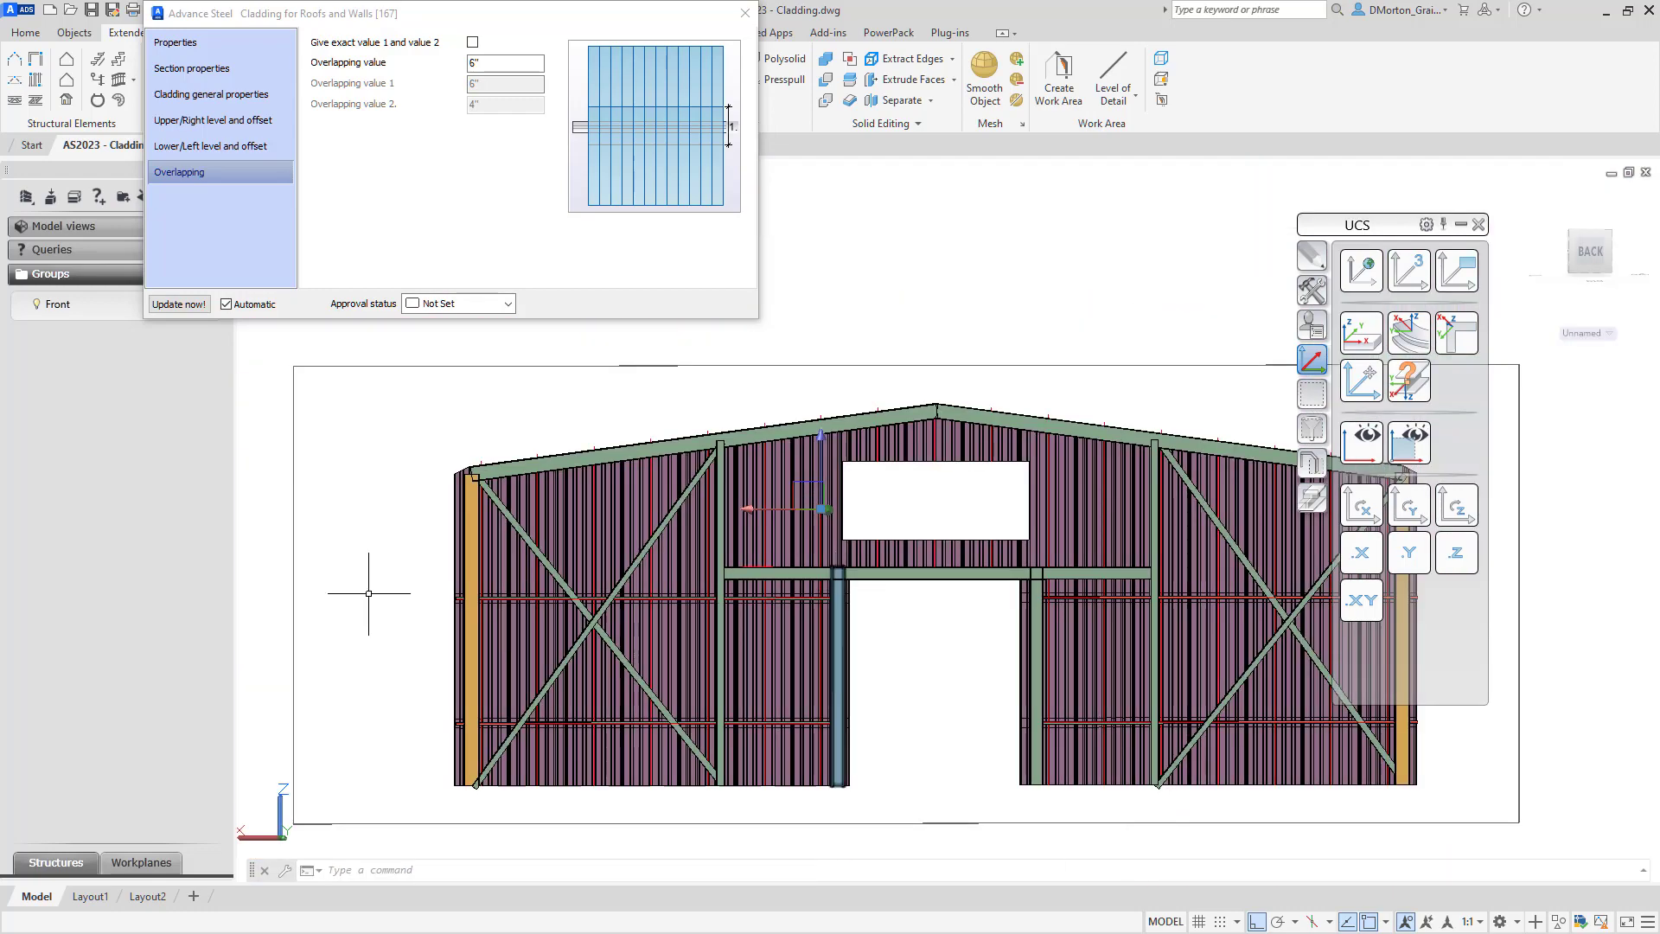
{"action": "middle_click_drag", "start_coordinate": [249, 515], "coordinate": [711, 507], "text": "shift"}
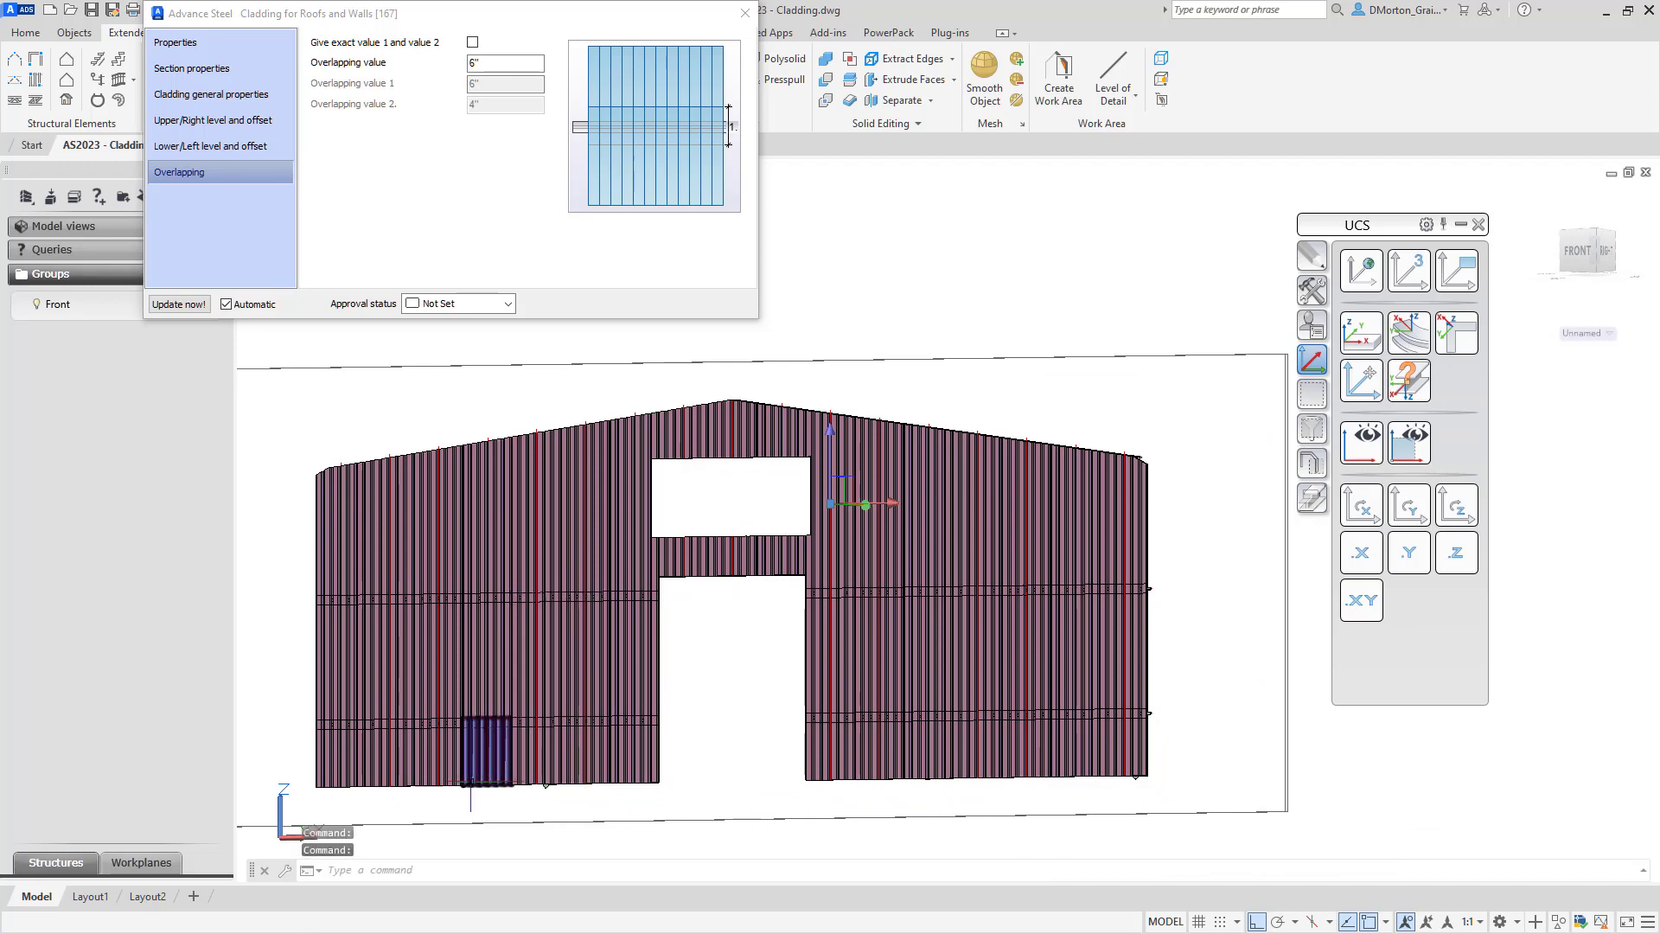
{"action": "scroll", "coordinate": [519, 791], "scroll_direction": "up", "scroll_amount": 10}
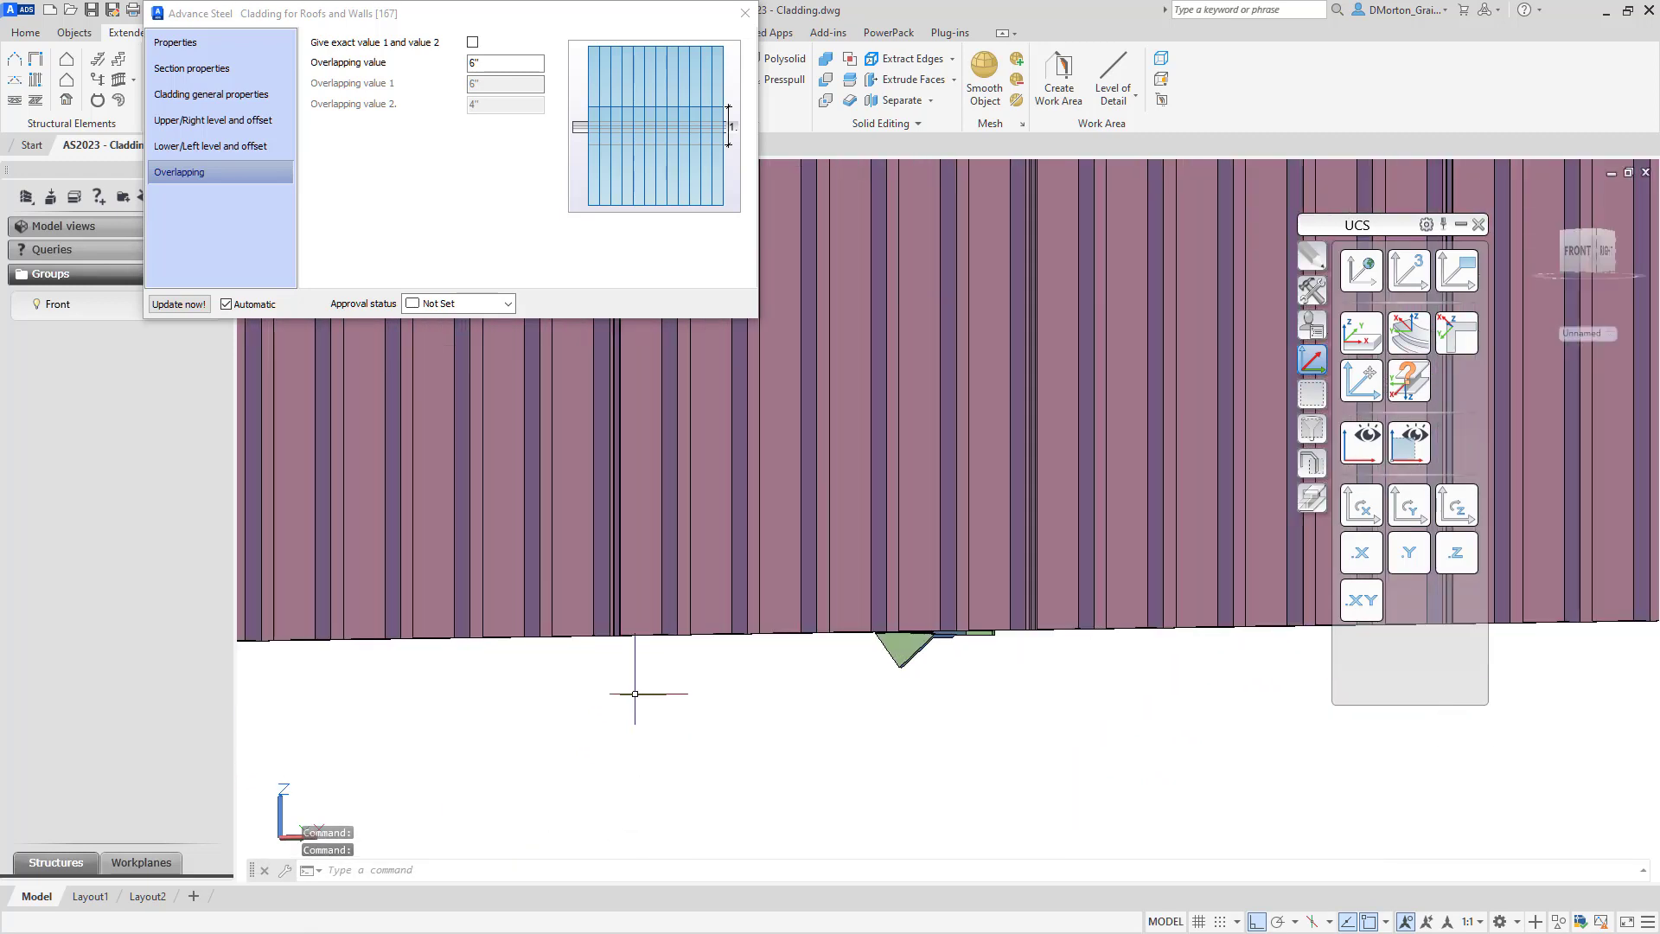
{"action": "scroll", "coordinate": [574, 678], "scroll_direction": "up", "scroll_amount": 6}
{"action": "middle_click_drag", "start_coordinate": [663, 575], "coordinate": [660, 715], "text": "shift"}
{"action": "scroll", "coordinate": [660, 715], "scroll_direction": "down", "scroll_amount": 8}
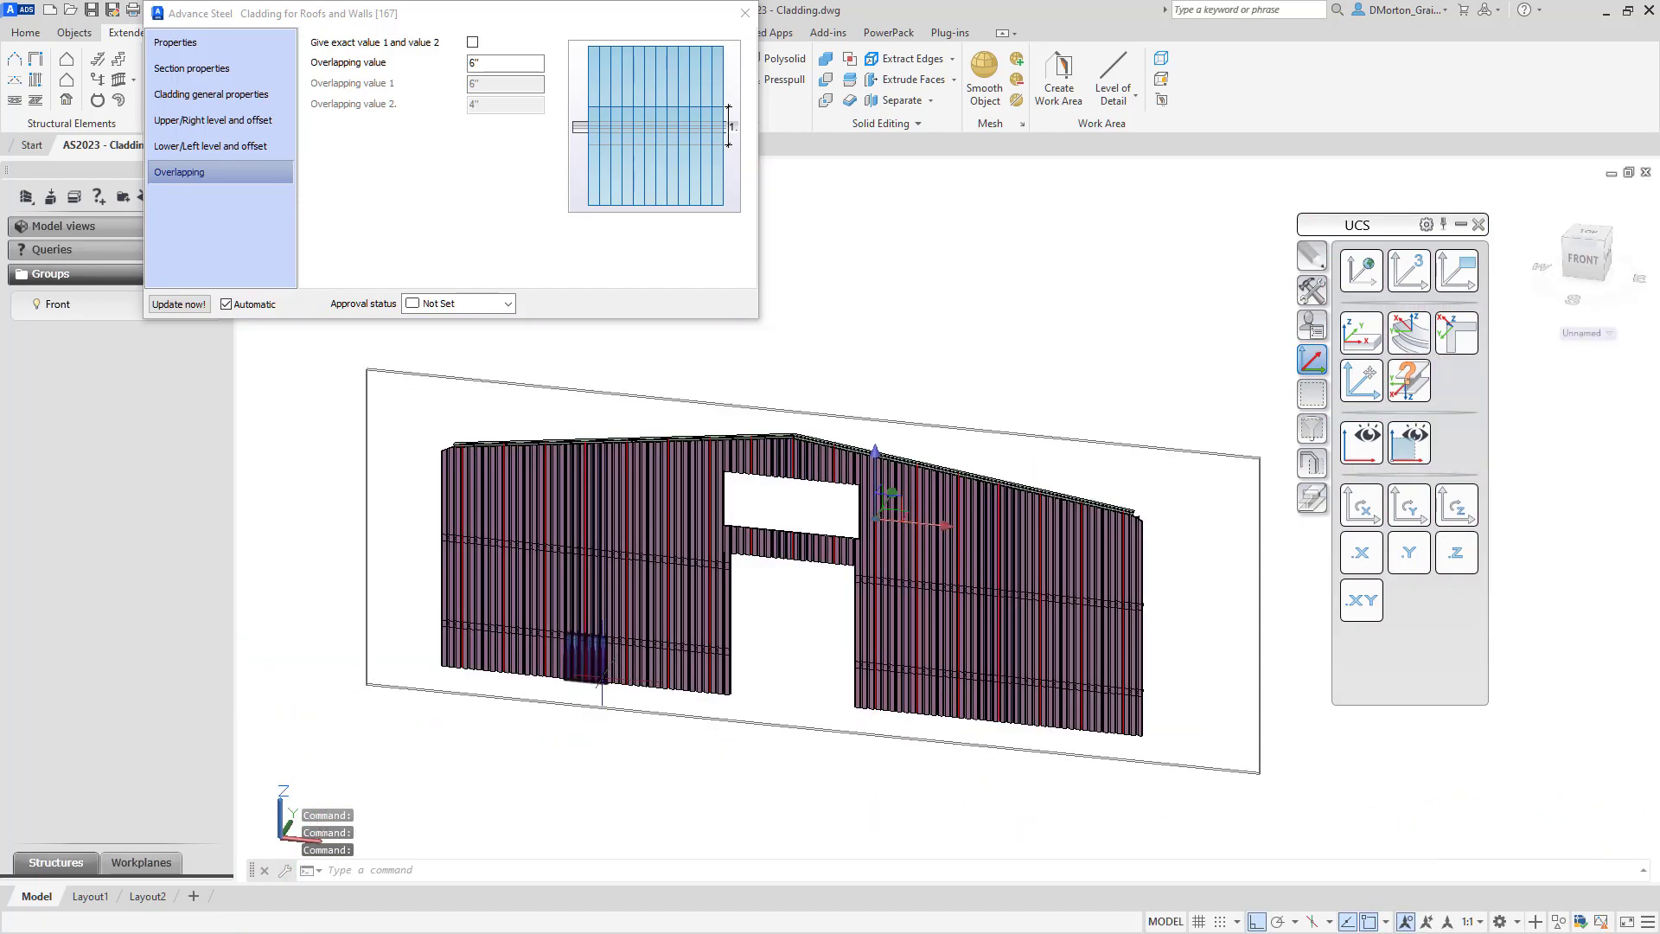
{"action": "left_click", "coordinate": [744, 13]}
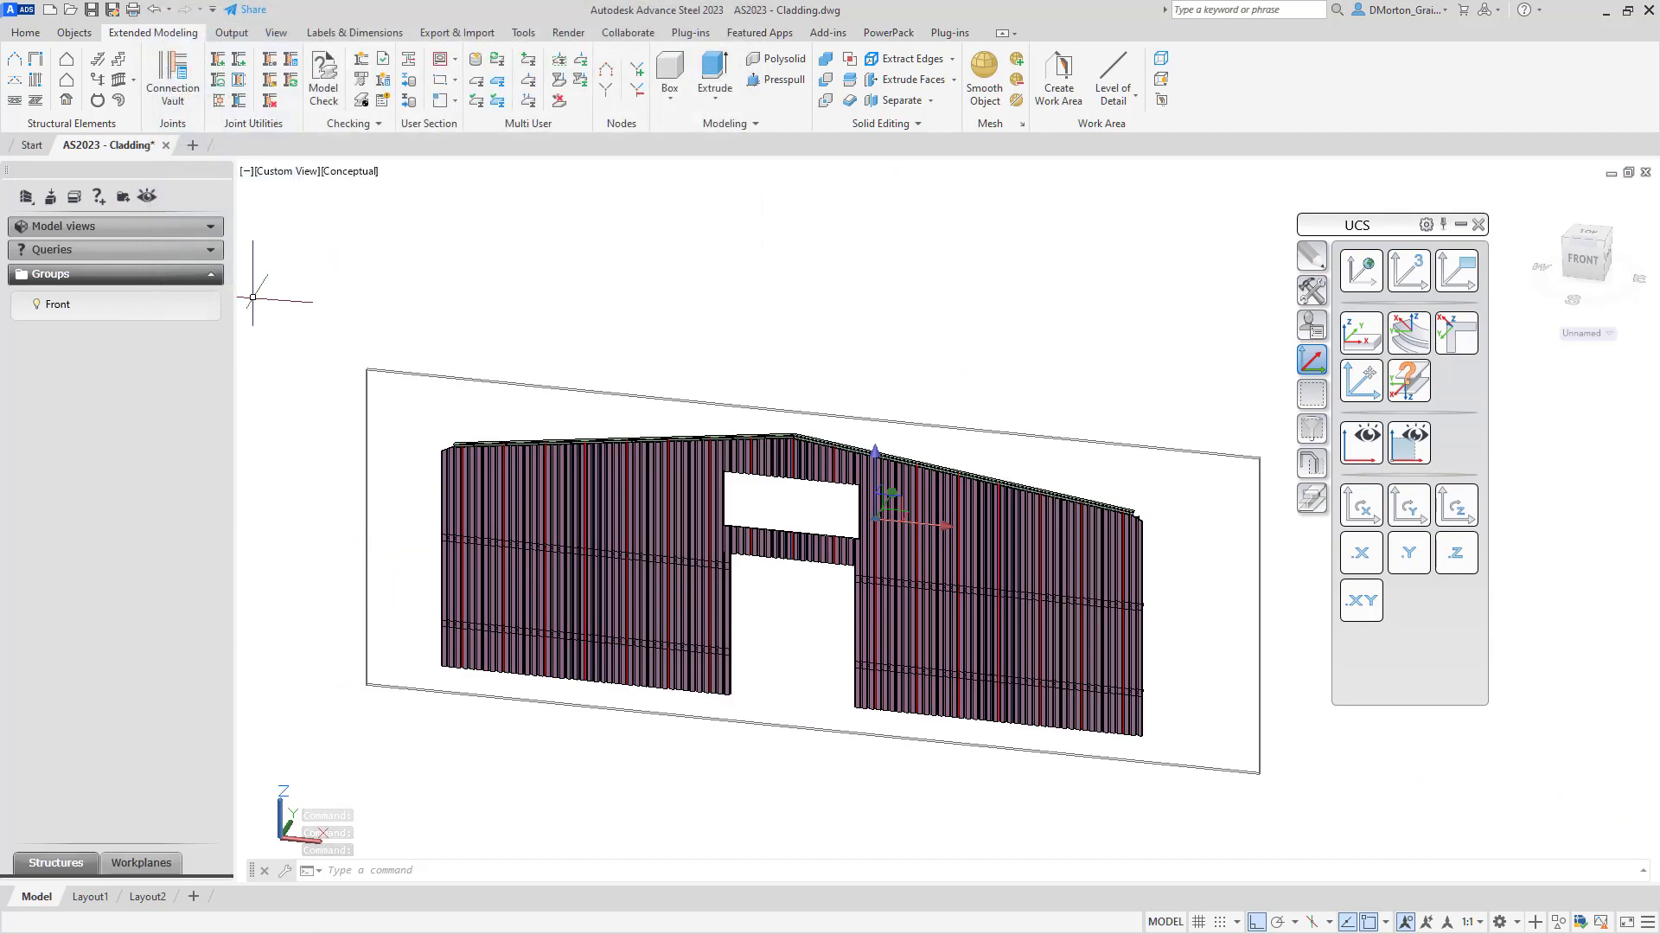